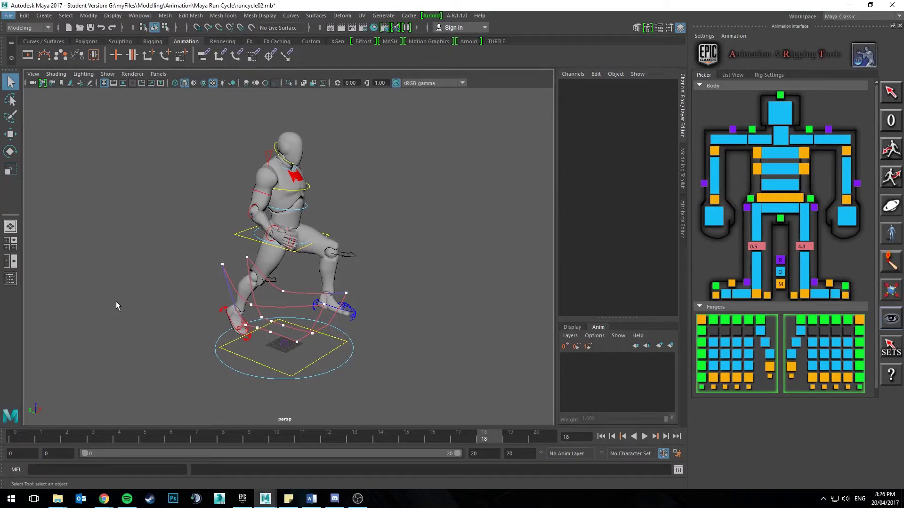
Play back the finished run cycle and examine the character's motion from several angles
click(644, 437)
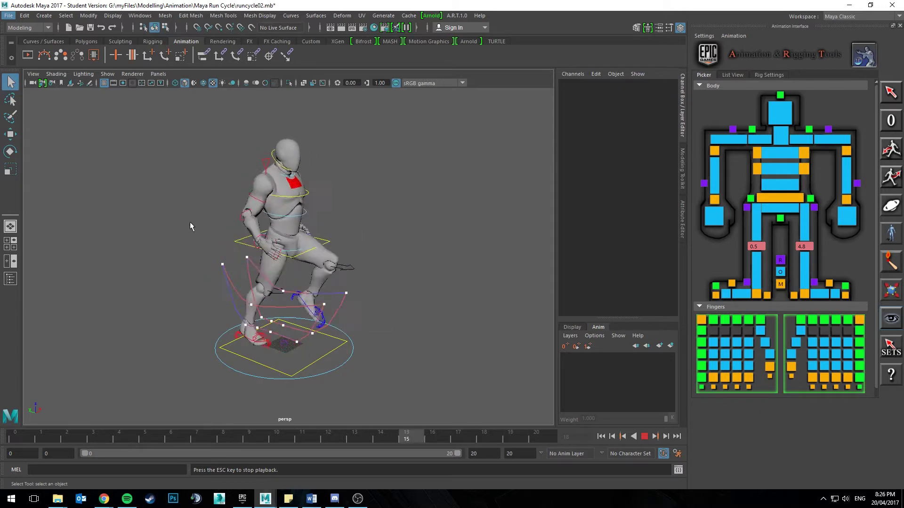
alt+drag(189, 237, 174, 243)
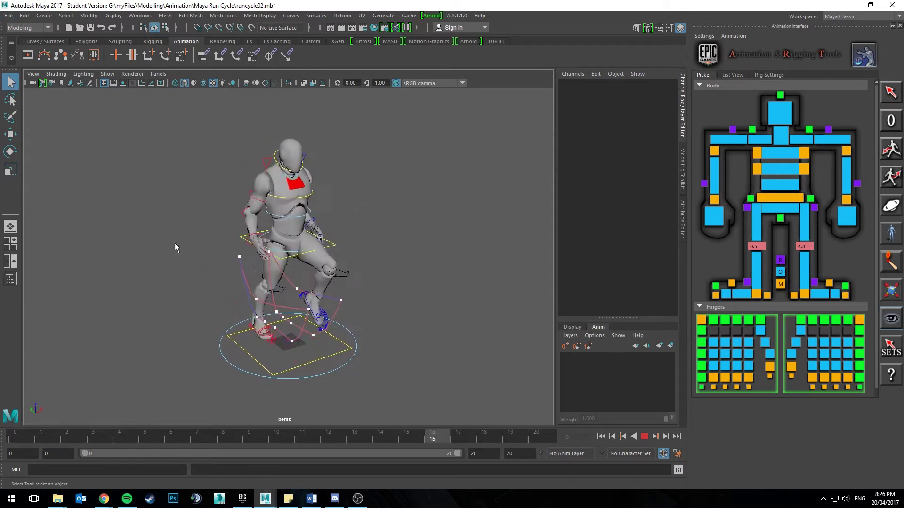
alt+right_drag(196, 231, 208, 278)
alt+drag(207, 278, 226, 277)
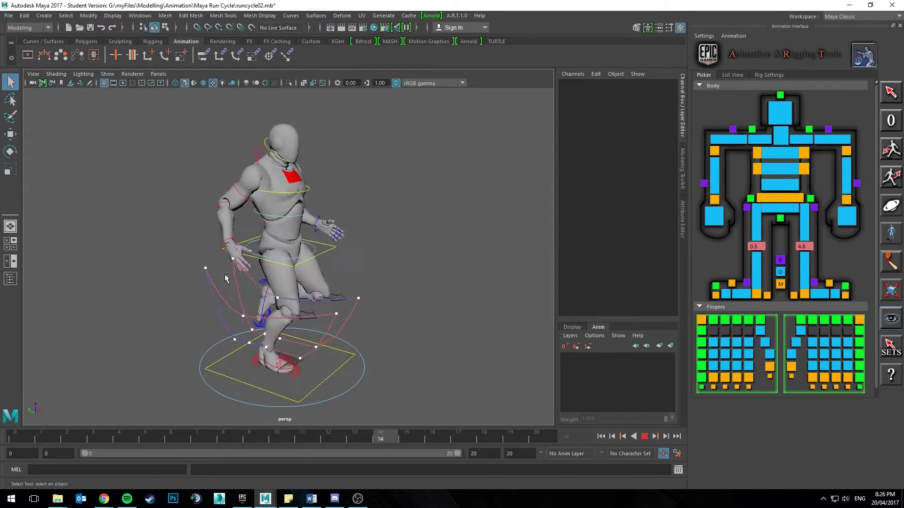
alt+middle_drag(226, 277, 213, 284)
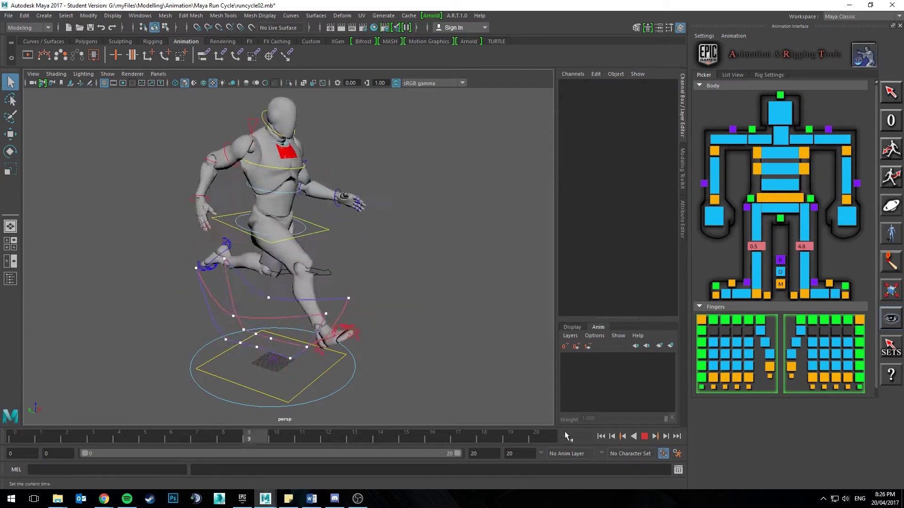
click(645, 438)
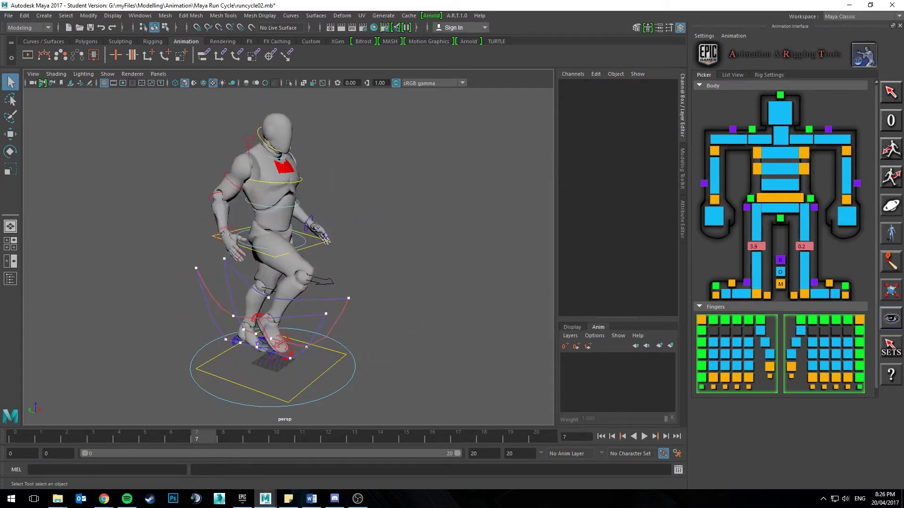
Switch to Chrome and review the run cycle references: the YouTube video results, the Google image results and the full-size pose chart
drag(0, 7, 542, 2)
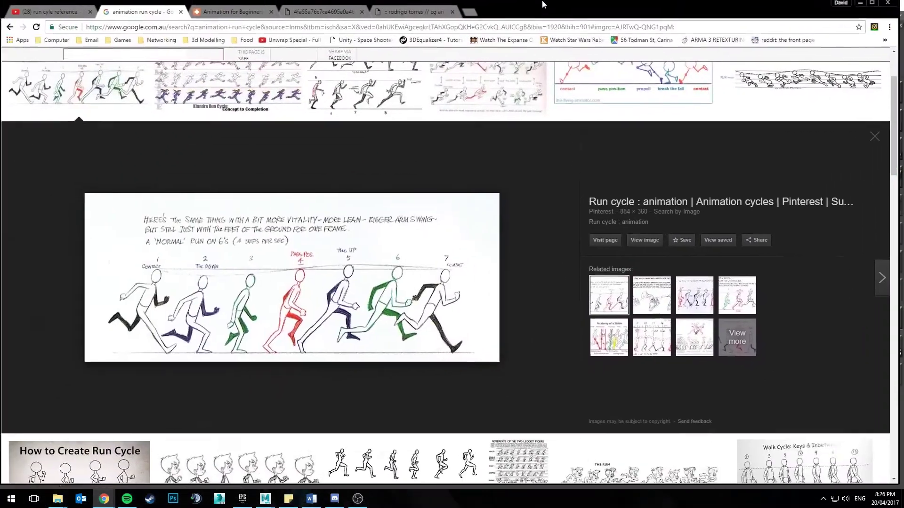
click(54, 8)
scroll(356, 169, up, 10)
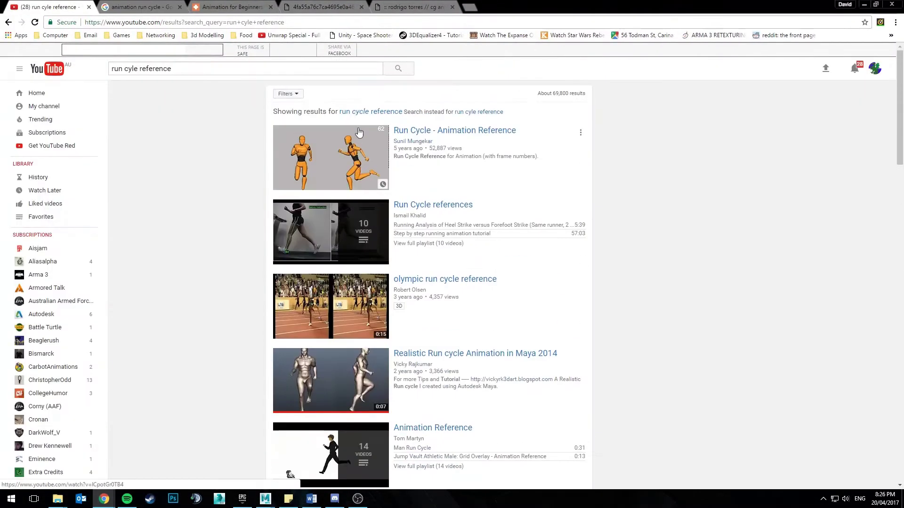
click(169, 4)
scroll(459, 305, up, 2)
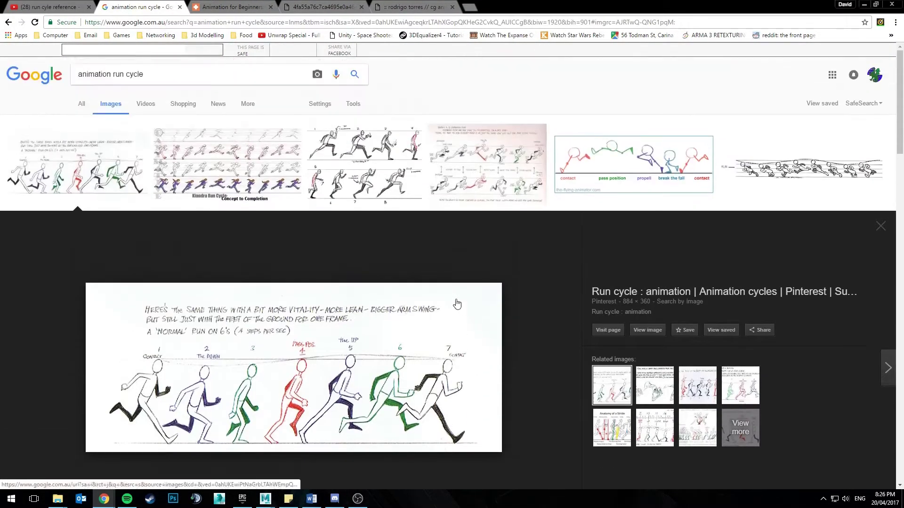
scroll(365, 342, down, 2)
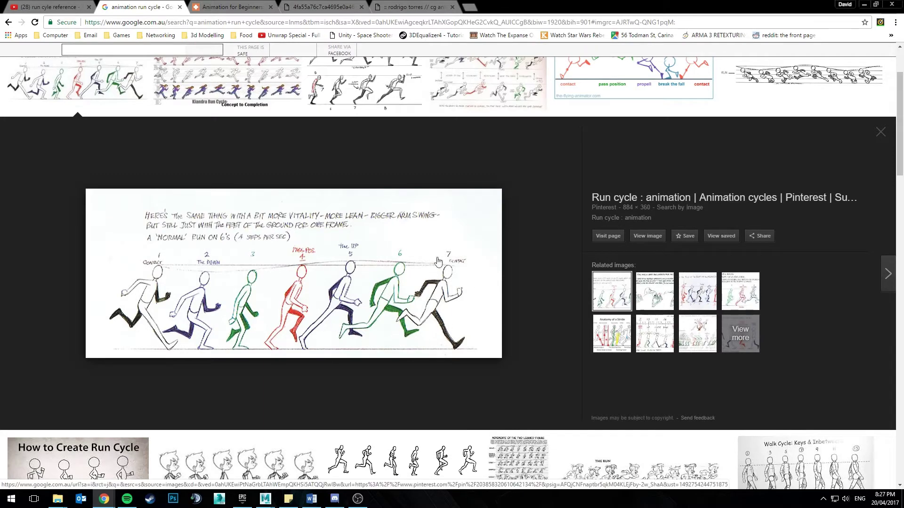
click(332, 6)
drag(573, 4, 0, 18)
Return to Maya and start a new empty scene
click(8, 15)
click(19, 34)
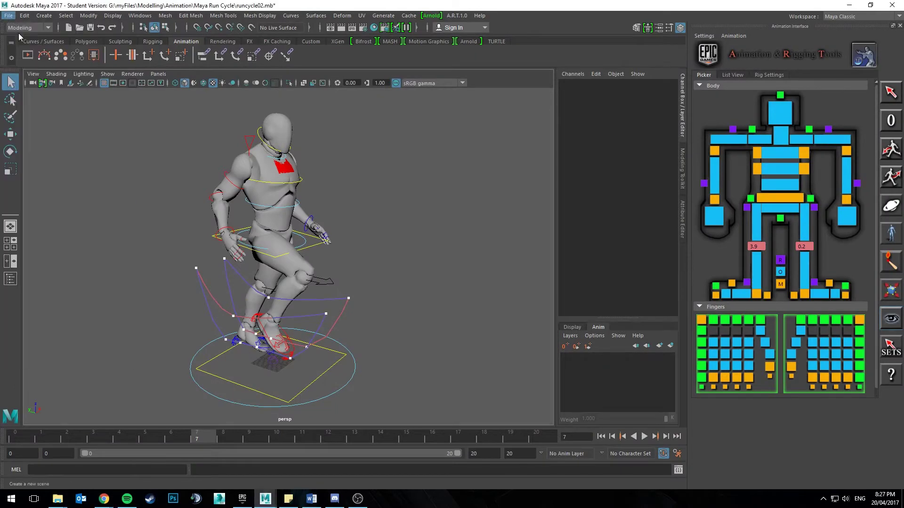
click(19, 37)
click(444, 253)
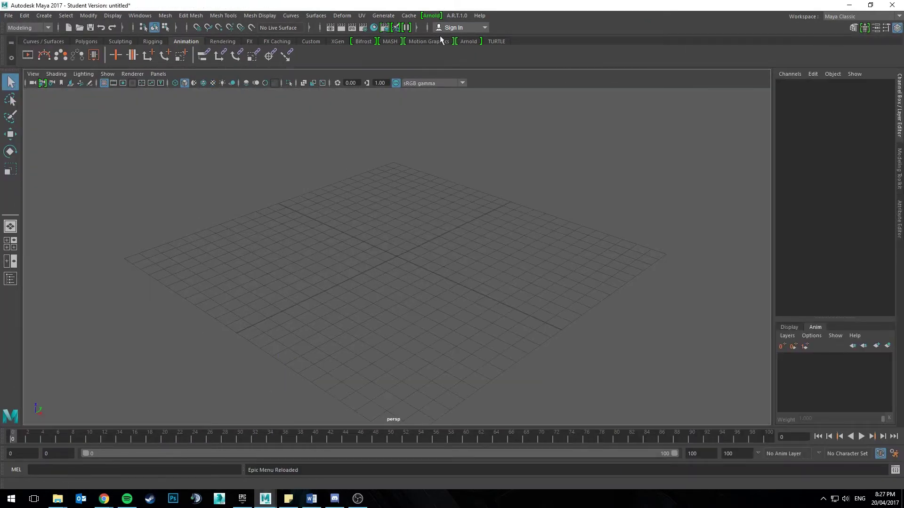
Add the Mannequin character for animation with A.R.T. 1.0 and frame its full body
click(455, 15)
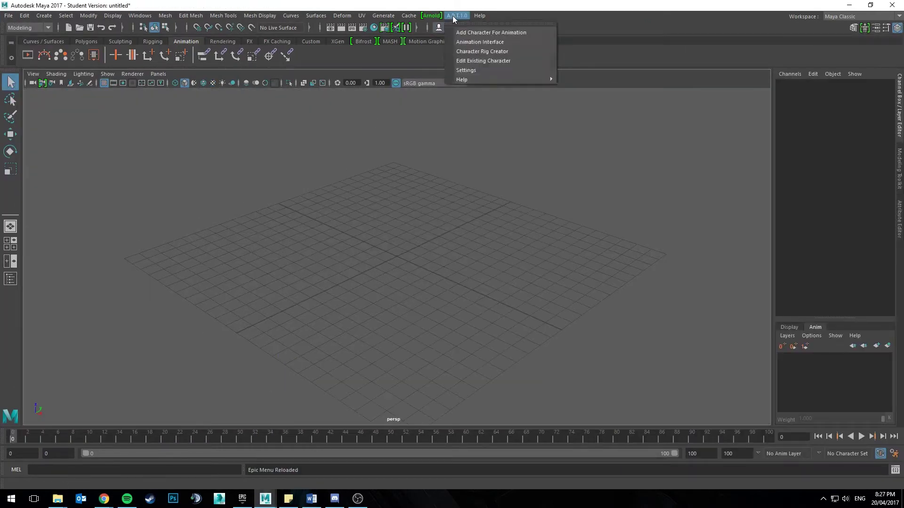
click(505, 34)
click(456, 316)
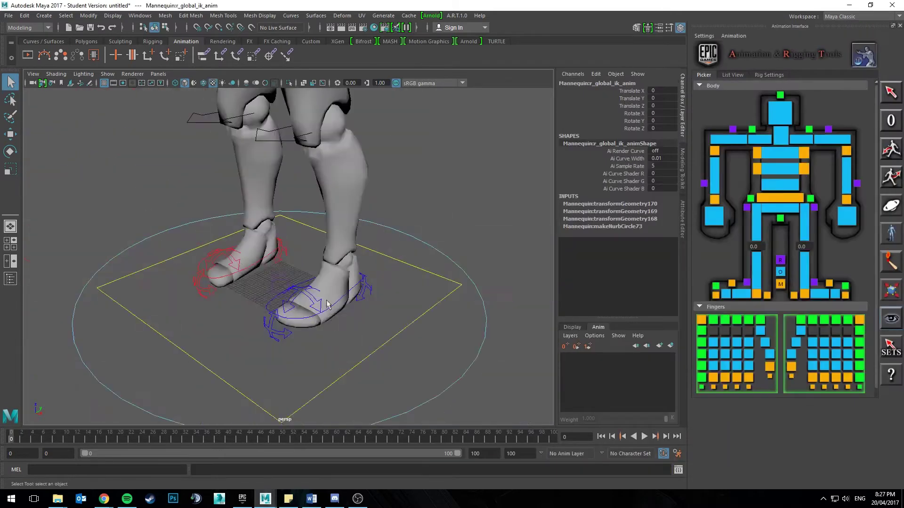
alt+drag(299, 340, 339, 311)
alt+middle_drag(306, 301, 264, 296)
alt+drag(264, 296, 288, 283)
alt+right_drag(288, 282, 324, 312)
alt+drag(325, 312, 297, 313)
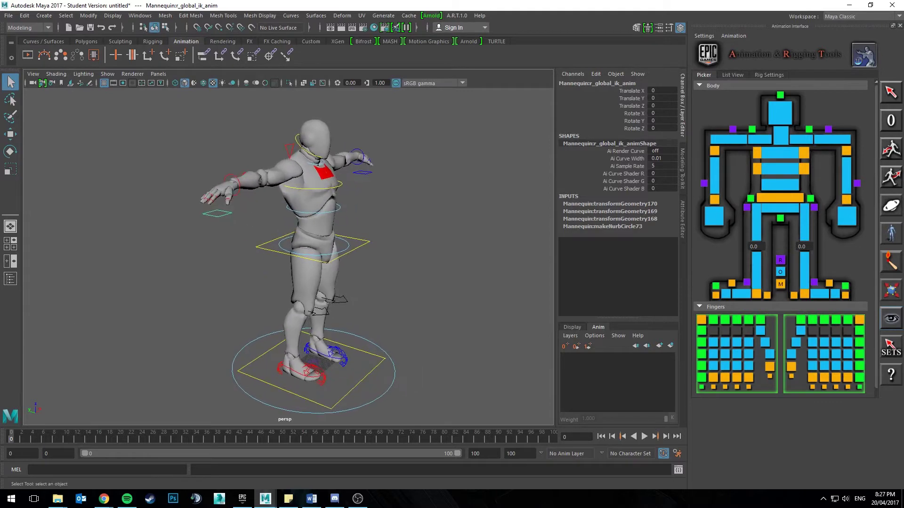
Consult the numbered run pose chart in Chrome and return to Maya for a closer look at the mannequin
drag(0, 29, 648, 29)
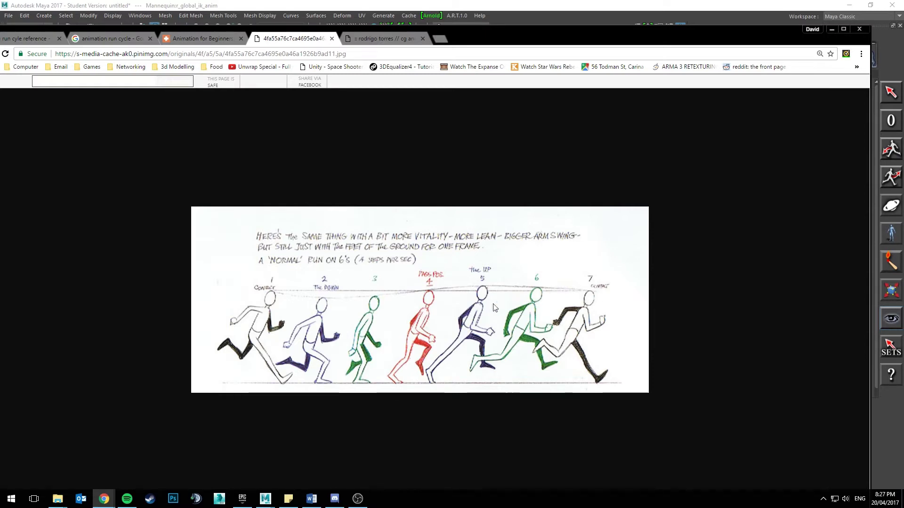
key(alt+Tab)
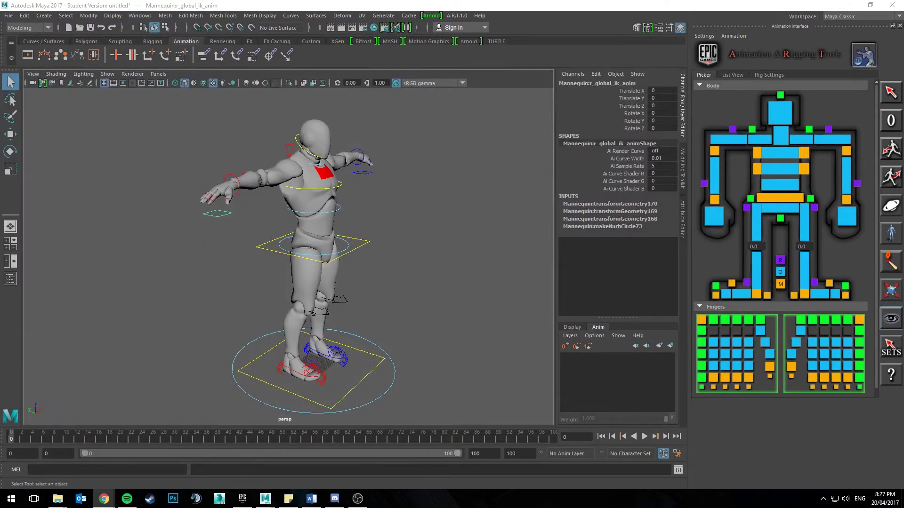
alt+drag(197, 142, 180, 161)
alt+right_drag(179, 160, 185, 253)
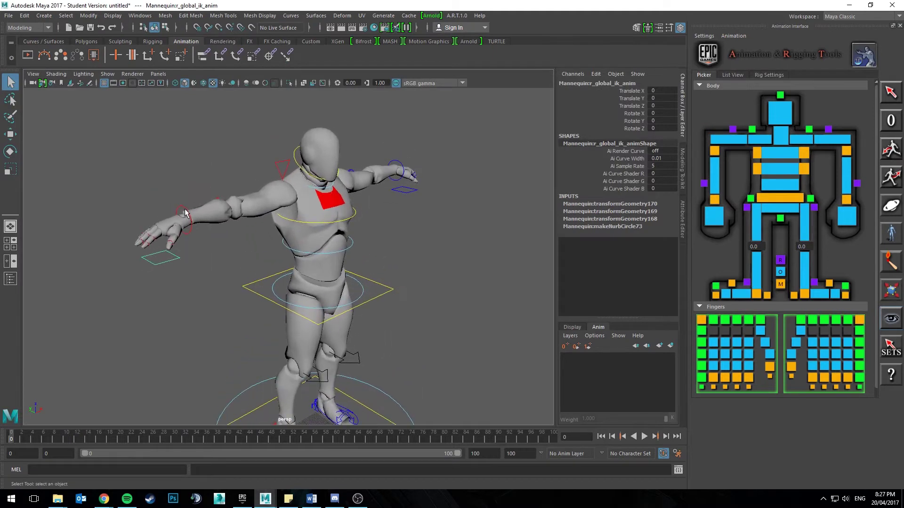
Switch the rig mode of both the left and right arms to FK
click(185, 213)
alt+drag(185, 213, 187, 217)
click(768, 74)
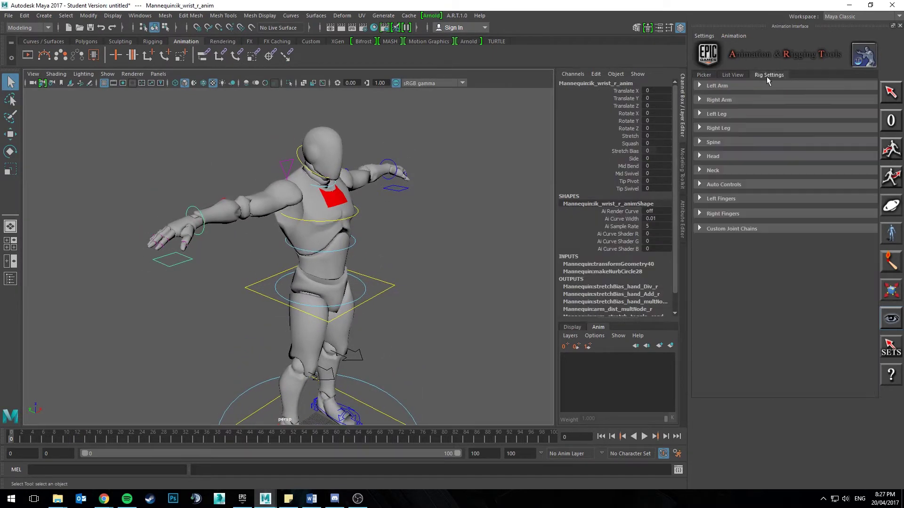
click(718, 86)
click(726, 240)
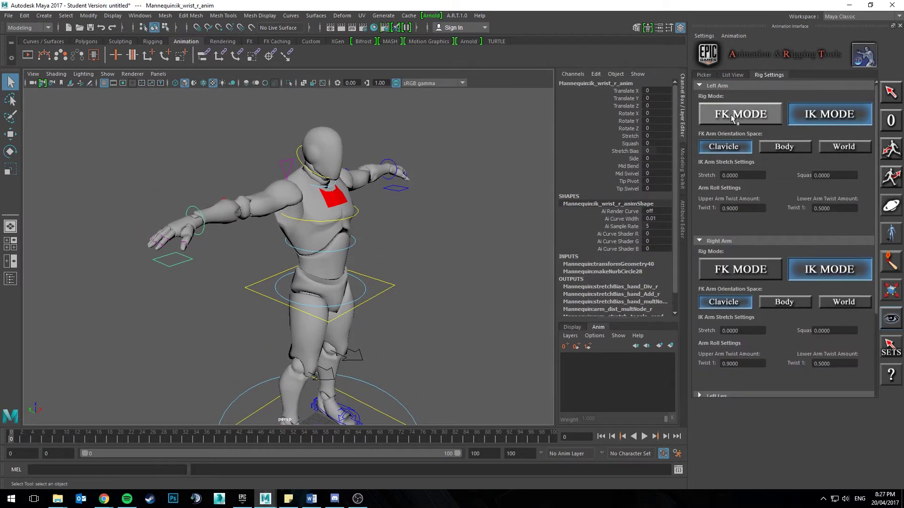
click(740, 271)
Create a new left orthographic view and frame the mannequin's body in it
alt+drag(339, 266, 375, 266)
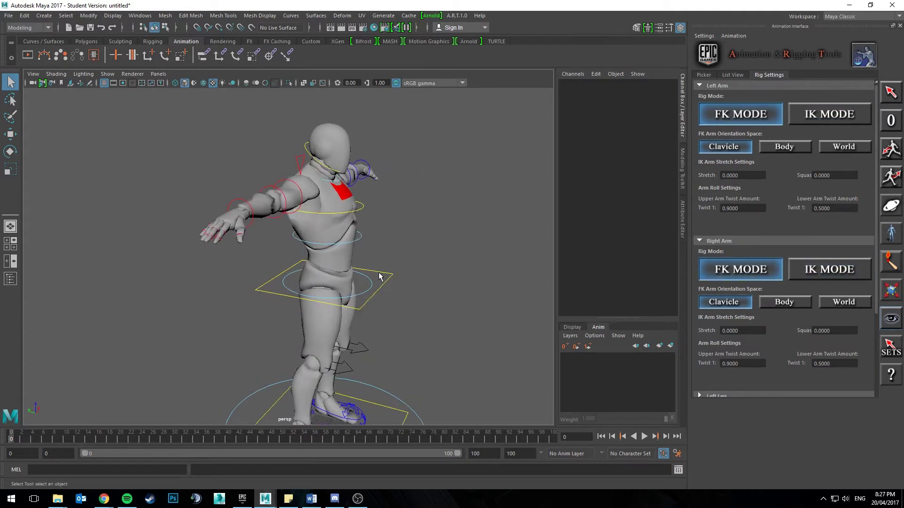
alt+middle_drag(381, 277, 329, 250)
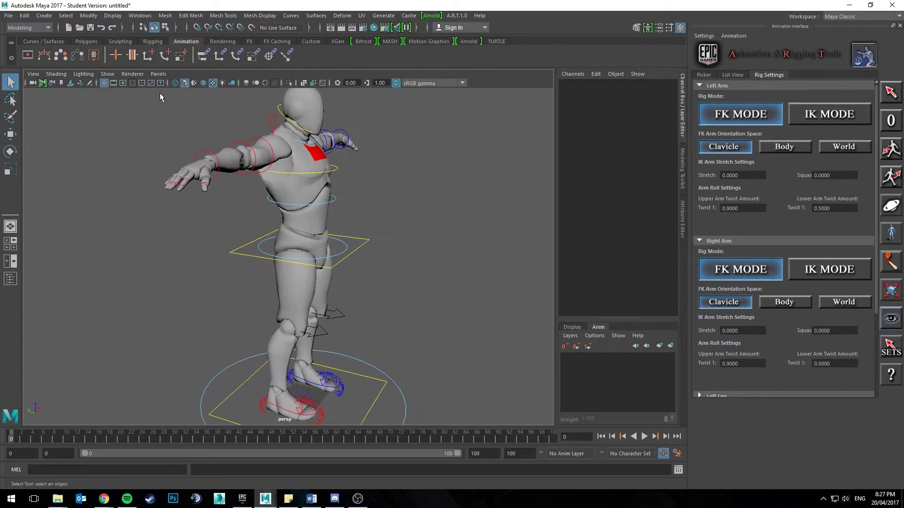
click(159, 74)
mouse_move(187, 107)
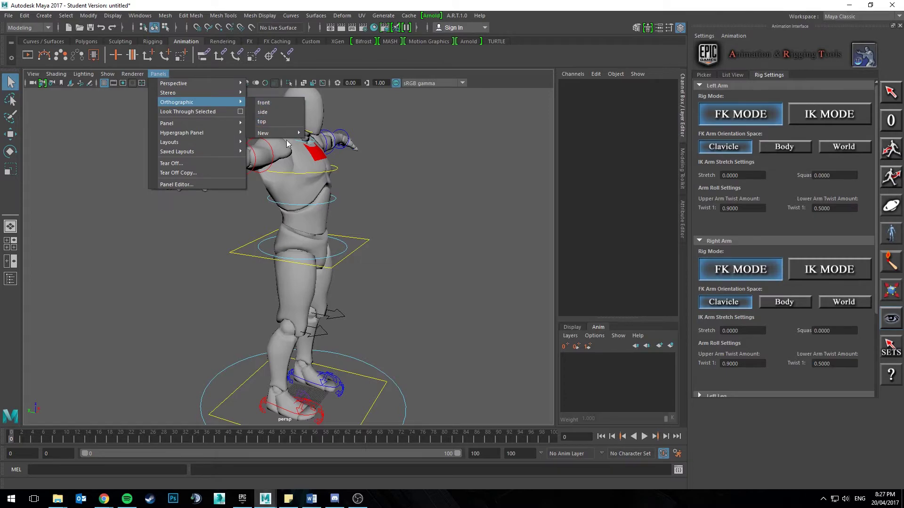
mouse_move(282, 134)
click(330, 161)
scroll(276, 254, down, 10)
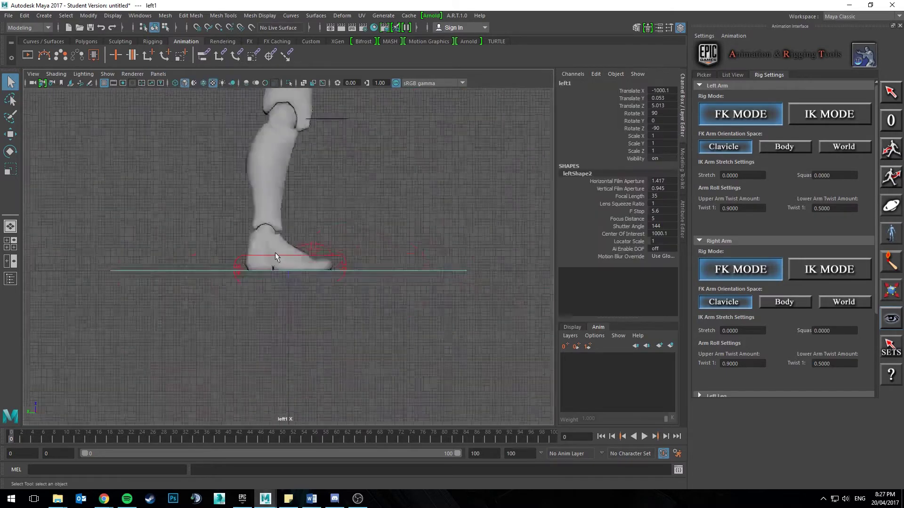
scroll(270, 250, up, 5)
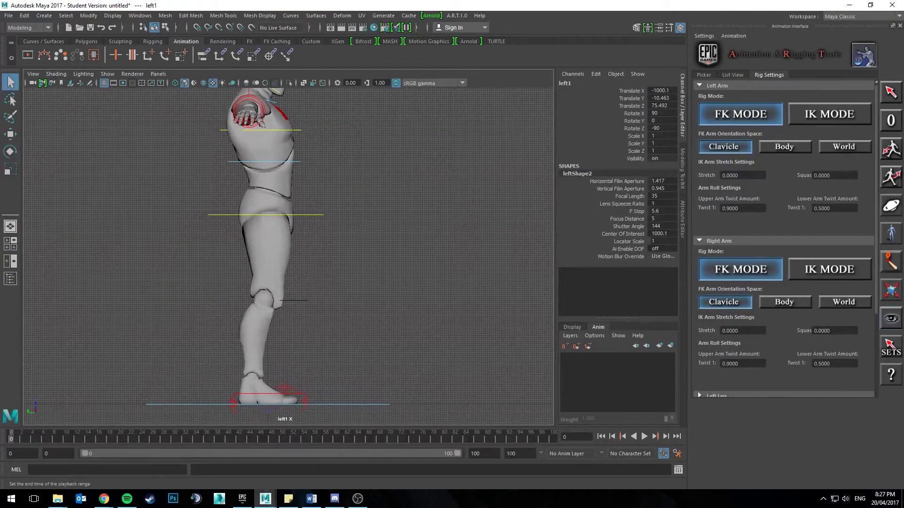
Set the end of both the playback range and the animation range to frame 20
text(20)
key(Tab)
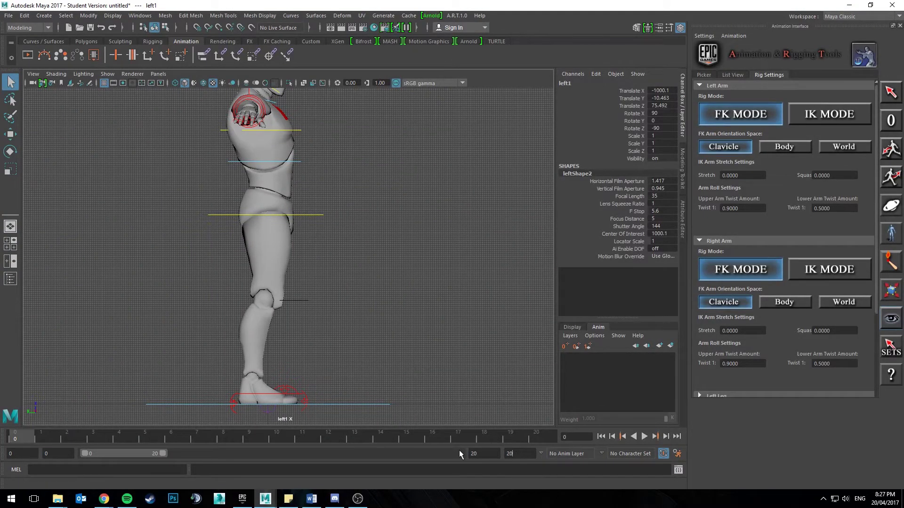
text(20)
key(Return)
Key the body control at frame 0 and raise it about 13.4 units in Translate X
alt+middle_drag(232, 288, 234, 306)
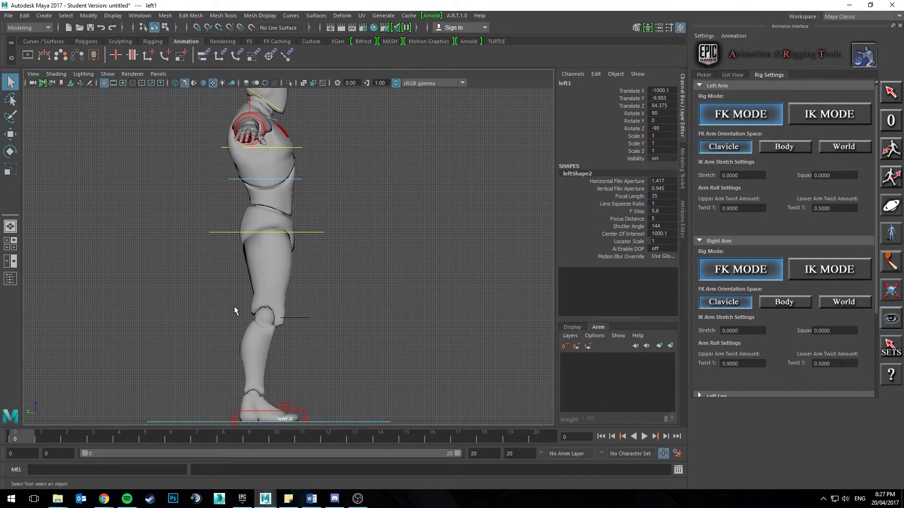
alt+middle_drag(268, 264, 269, 255)
click(305, 224)
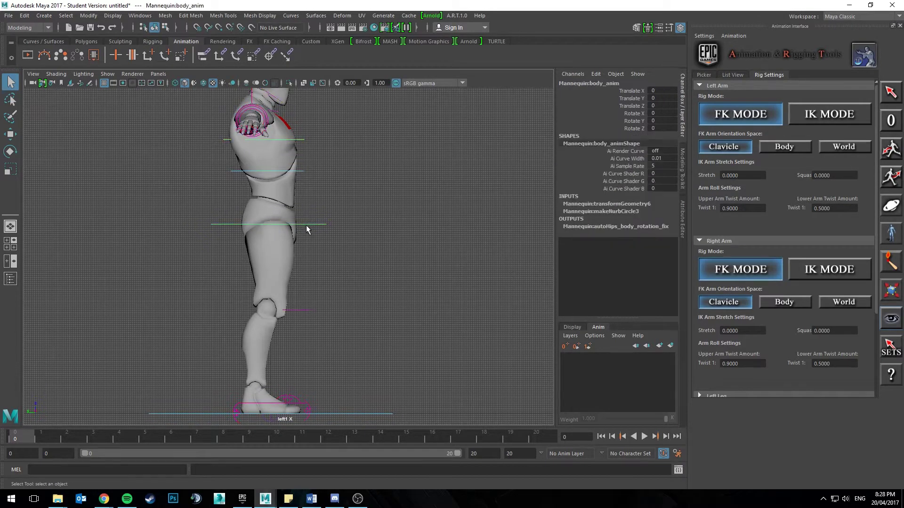
click(306, 226)
key(w)
click(308, 225)
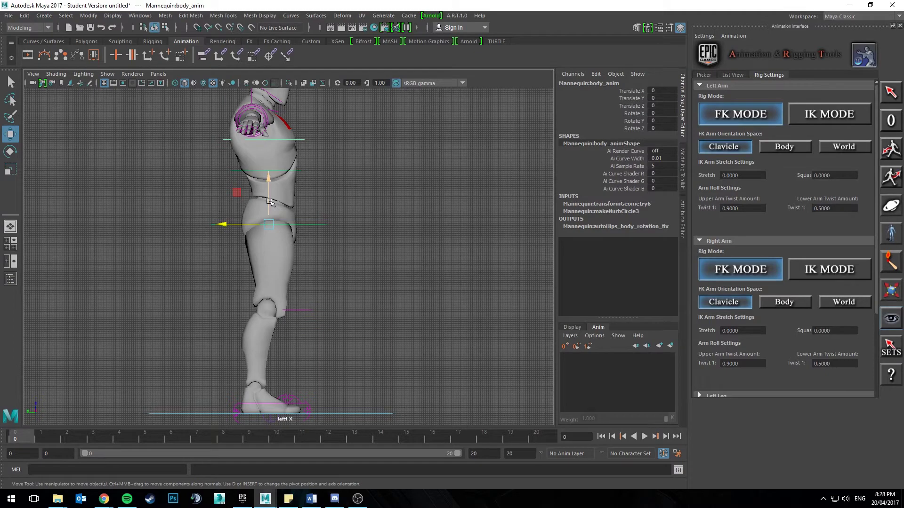
key(s)
drag(270, 202, 270, 187)
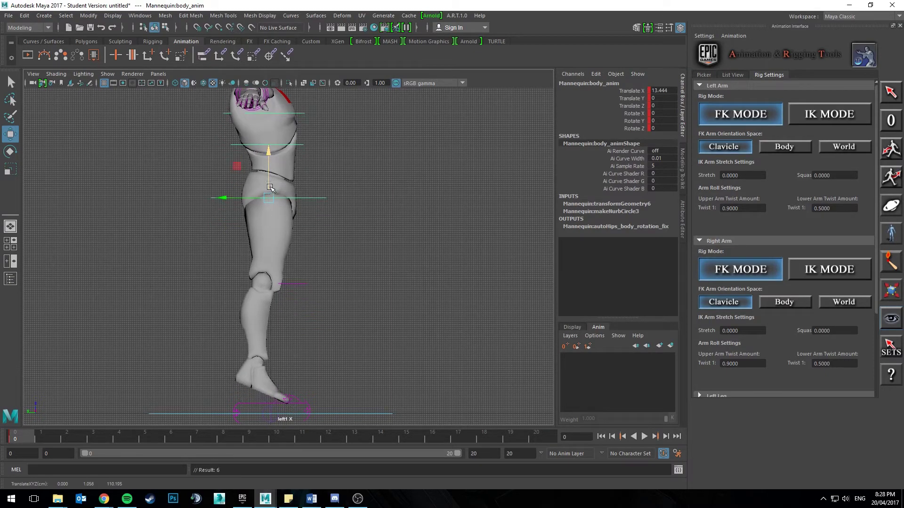
Move the right foot control forward to about Y -67.9, Z 55.2, rotate it about -40° in X, and key it at frame 0
alt+middle_drag(256, 352, 268, 345)
click(293, 395)
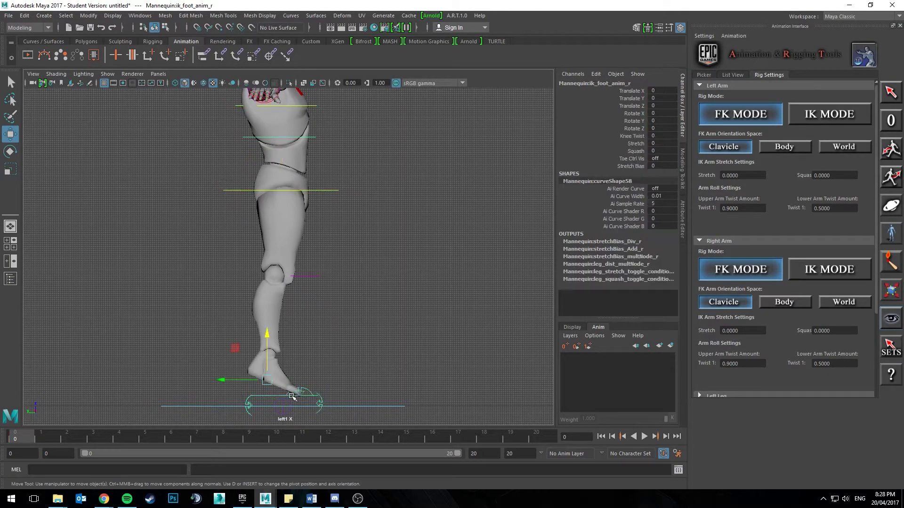
drag(264, 376, 400, 272)
key(e)
drag(442, 252, 417, 221)
key(s)
Move the left foot control back to about Y 46.6, Z 64.8, rotate it about 137° in X, and key it at frame 0
alt+middle_drag(251, 356, 267, 349)
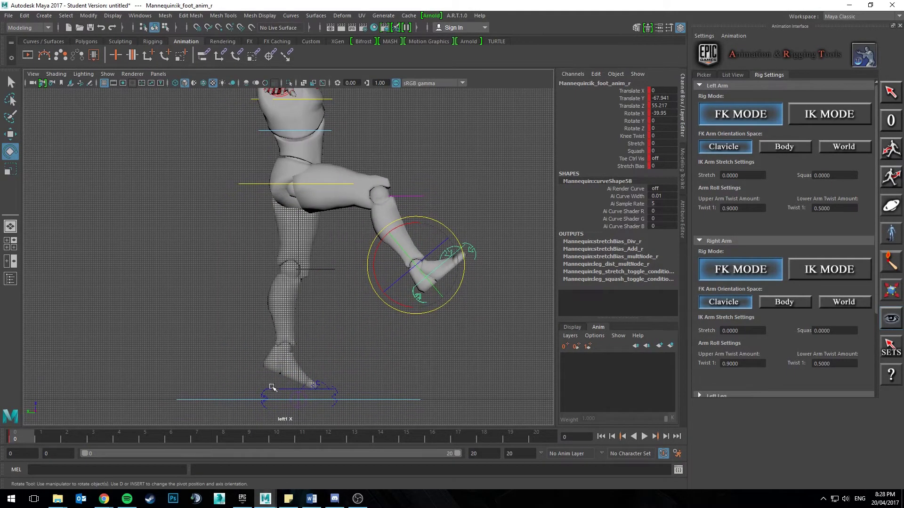
click(272, 390)
key(w)
drag(282, 374, 208, 247)
key(e)
drag(250, 217, 202, 347)
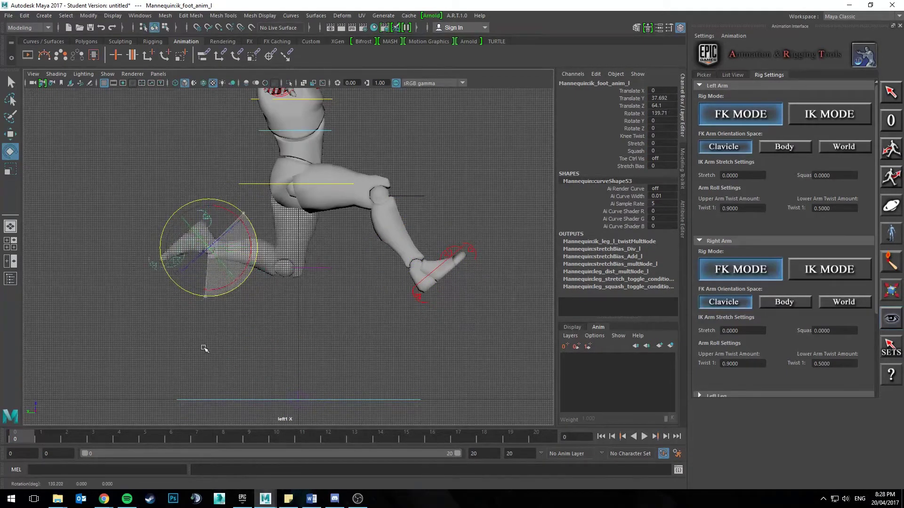
key(w)
drag(215, 250, 196, 247)
alt+middle_drag(213, 298, 218, 317)
scroll(225, 300, down, 1)
key(s)
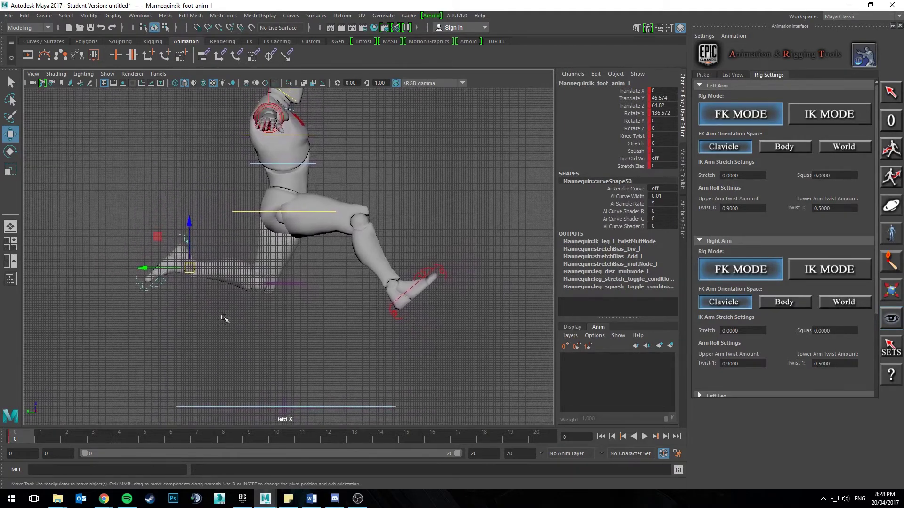
Lean the body control forward by rotating it about -10.3° in Z at frame 0
click(247, 212)
key(e)
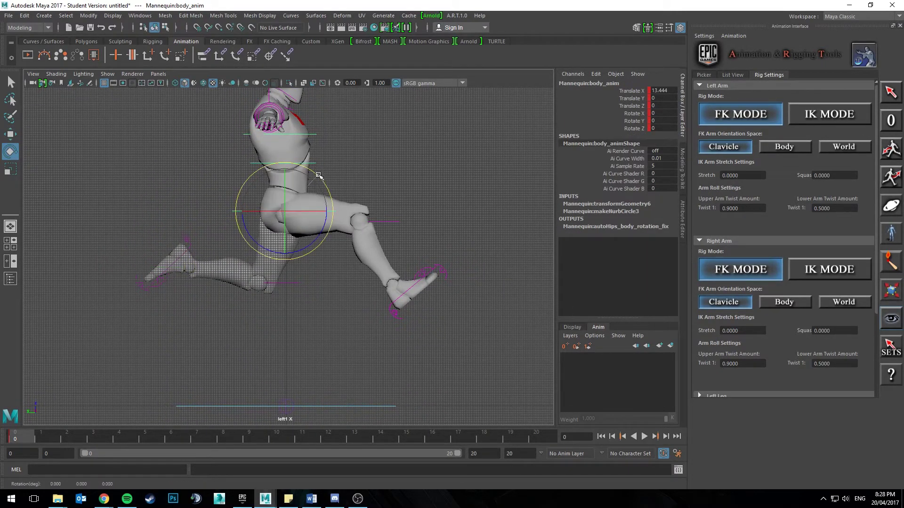
drag(323, 175, 322, 184)
alt+middle_drag(281, 275, 280, 278)
key(w)
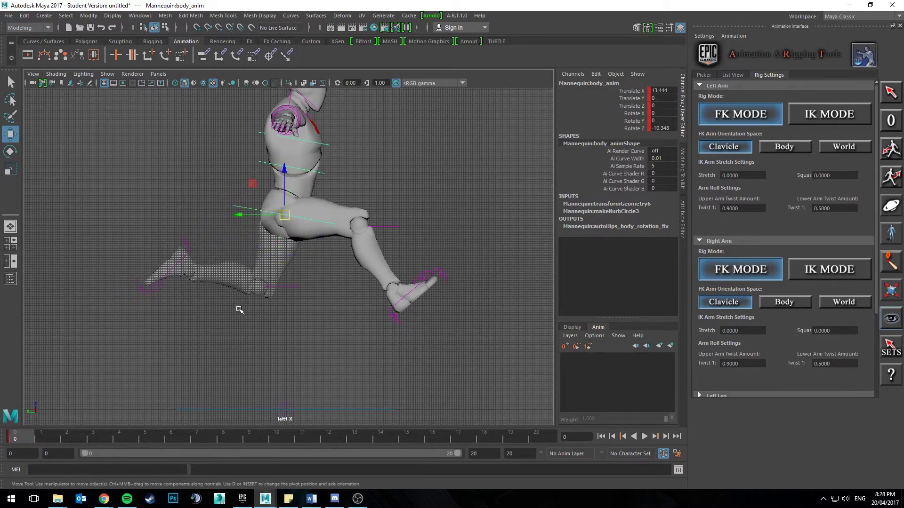
At frame 5, set the right foot control's Rotate X, Translate Z and Translate Y to 0
alt+middle_drag(253, 307, 263, 296)
click(187, 255)
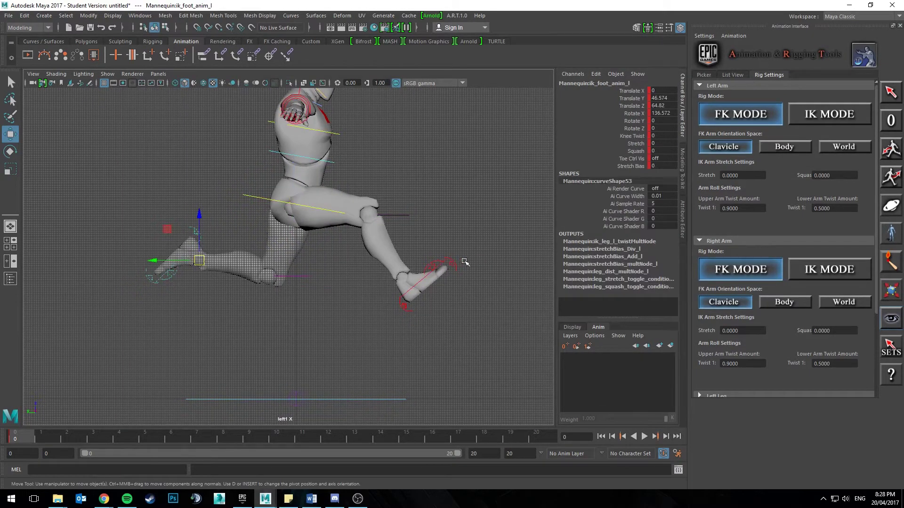
click(429, 272)
alt+middle_drag(327, 323, 330, 334)
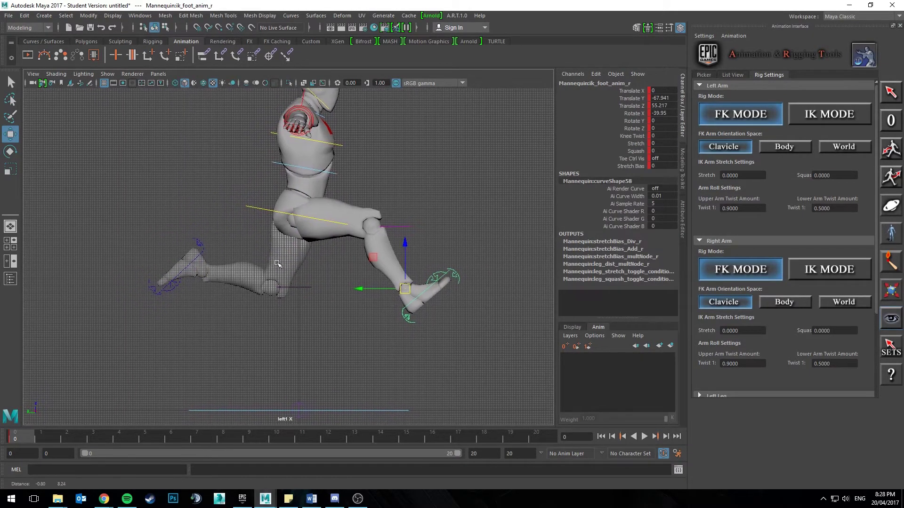
alt+middle_drag(219, 341, 216, 342)
drag(40, 439, 147, 439)
alt+middle_drag(228, 387, 235, 370)
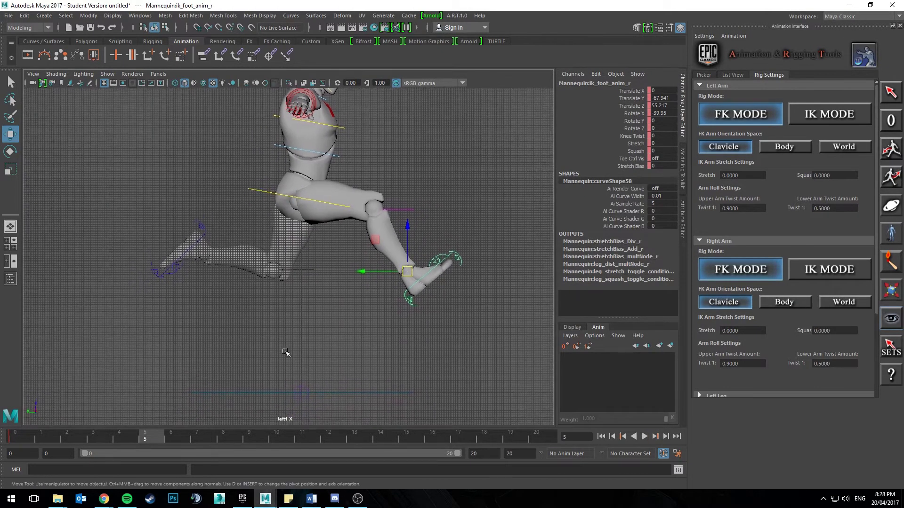
alt+middle_drag(317, 321, 322, 315)
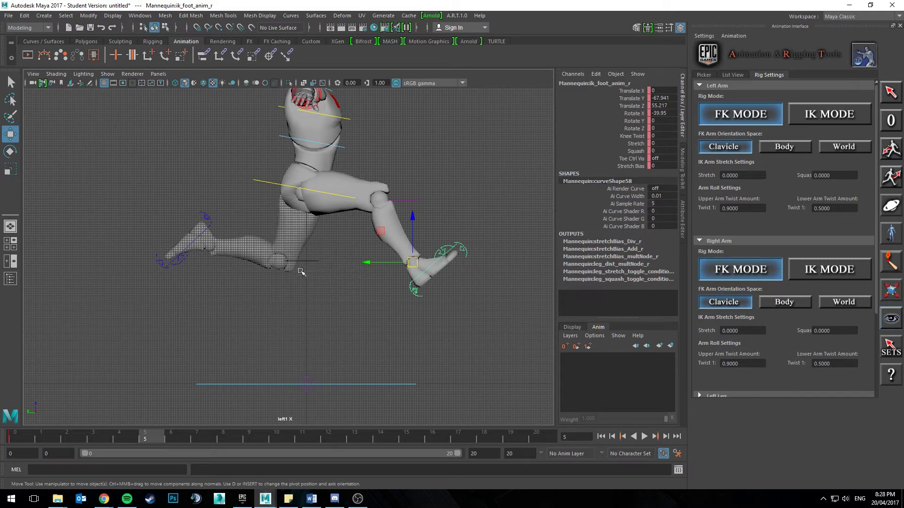
alt+middle_drag(331, 269, 334, 268)
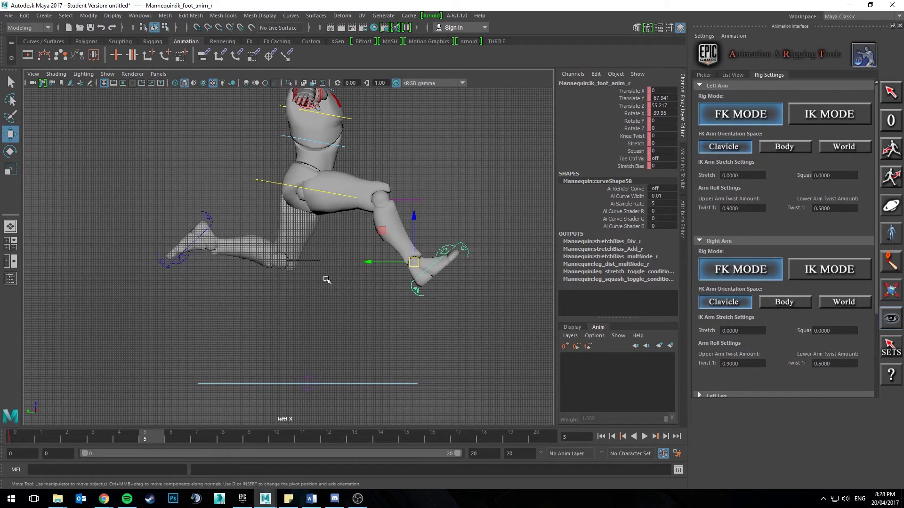
alt+middle_drag(296, 289, 300, 287)
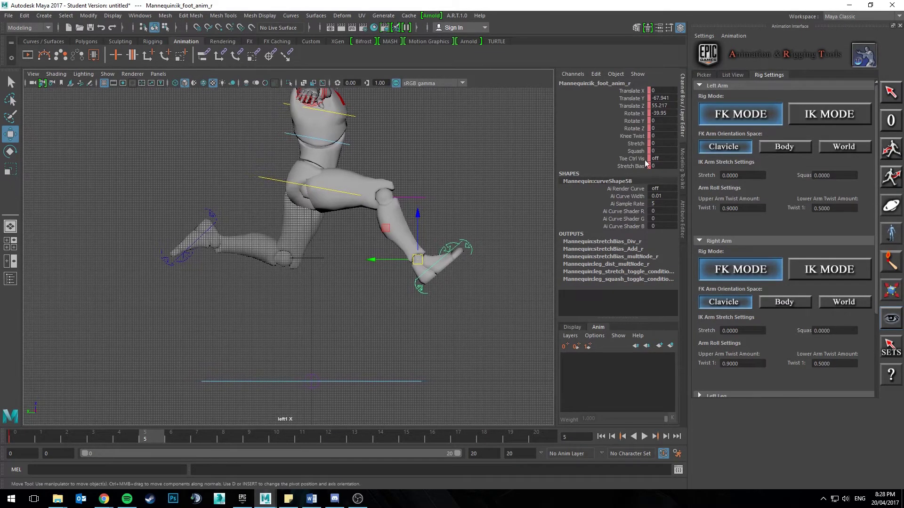
click(663, 113)
text(0)
click(662, 106)
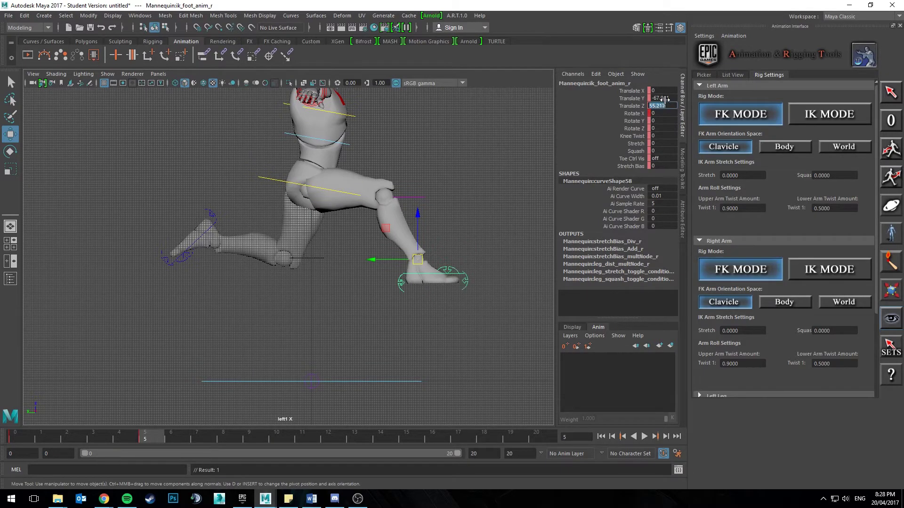
text(0)
click(665, 98)
text(0)
key(Return)
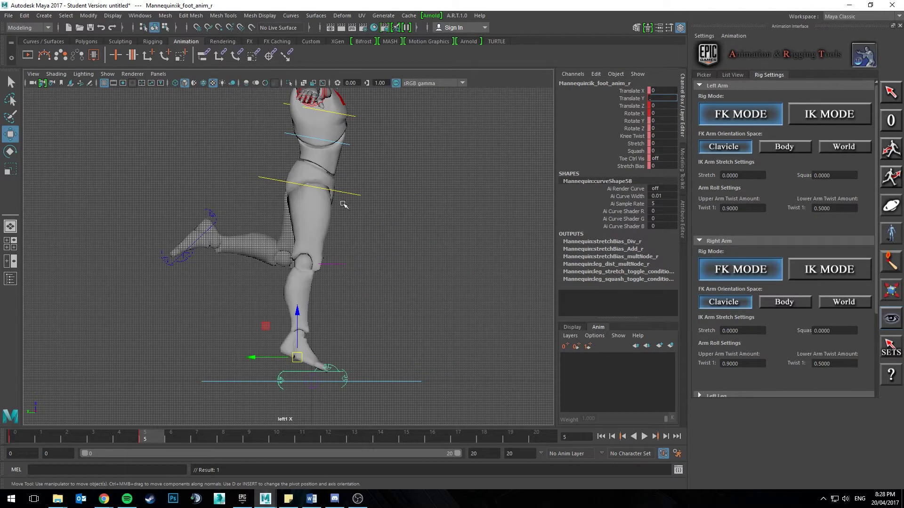
Lower the body control at frame 5 to about -8.1 in Translate X so the right foot rests on the ground
alt+middle_drag(305, 347, 310, 343)
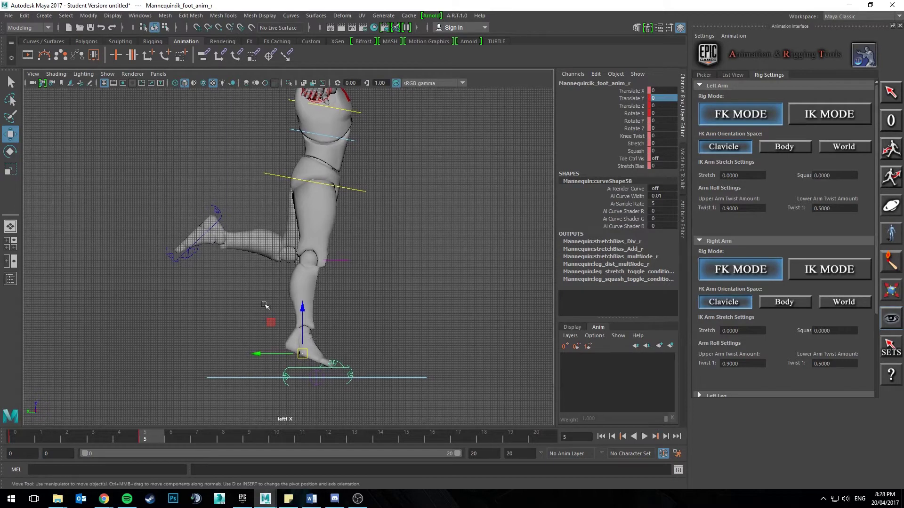
alt+middle_drag(326, 263, 326, 263)
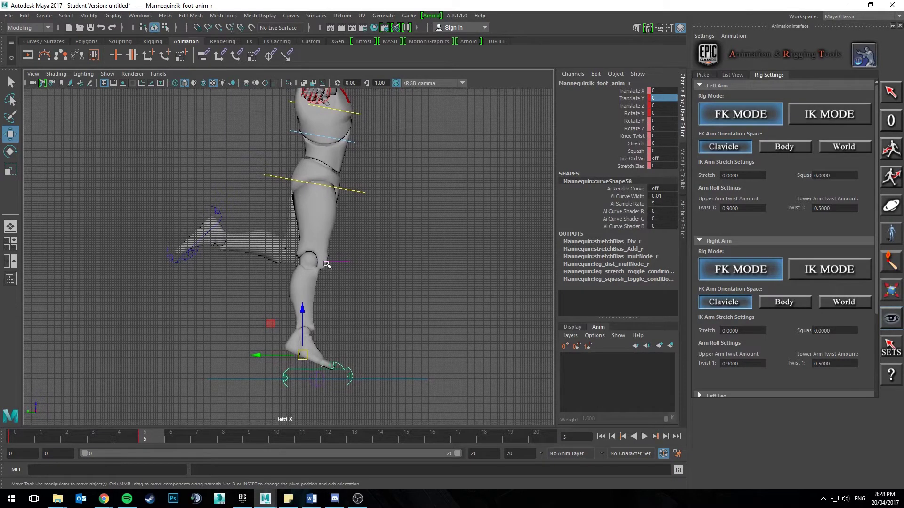
click(361, 193)
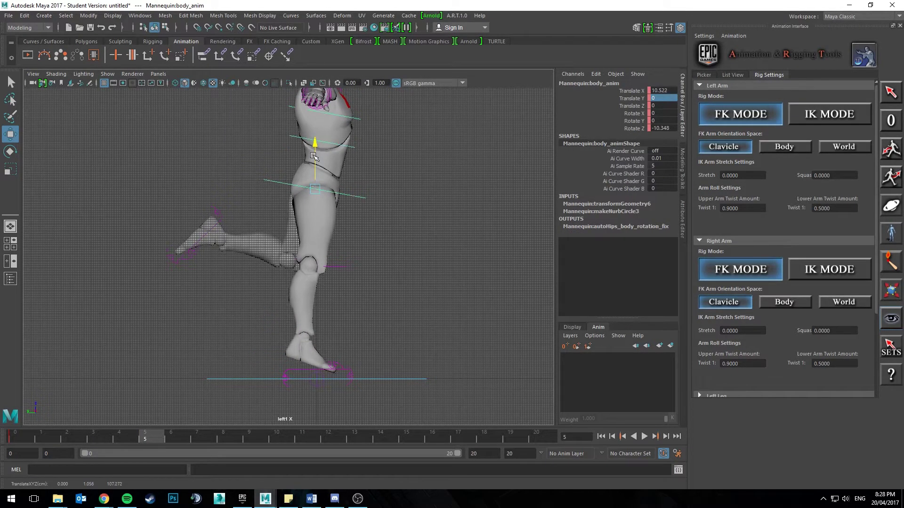
drag(313, 157, 305, 189)
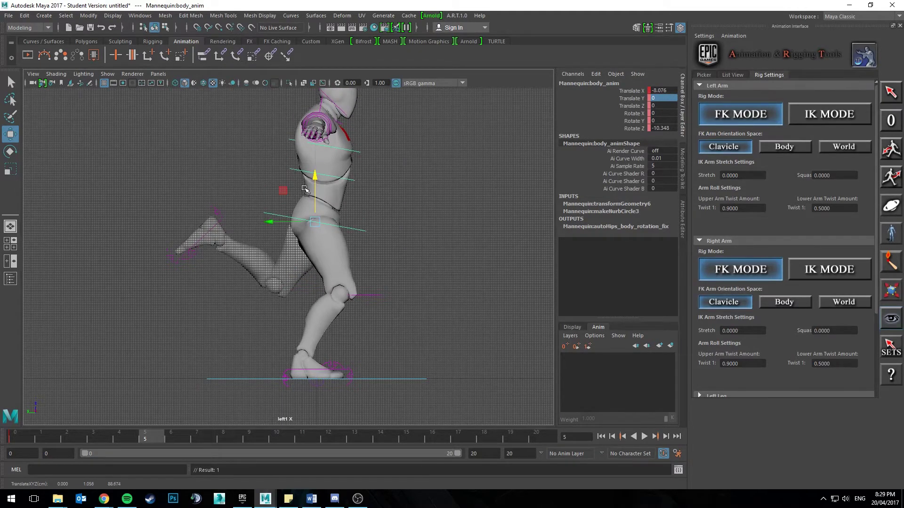
alt+middle_drag(317, 349, 316, 357)
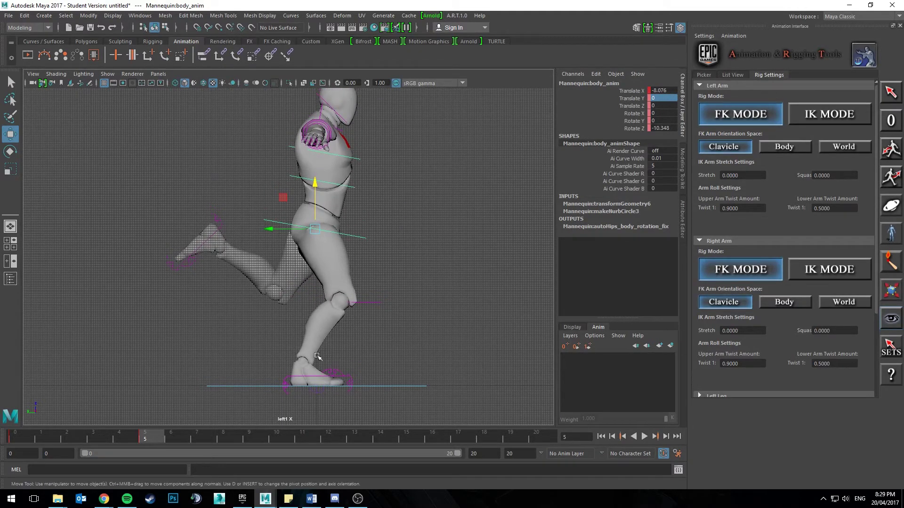
At frame 5, bring the left foot control forward to about Y 3.3, Z 38.5 and rotate it to about 99° in X
click(324, 379)
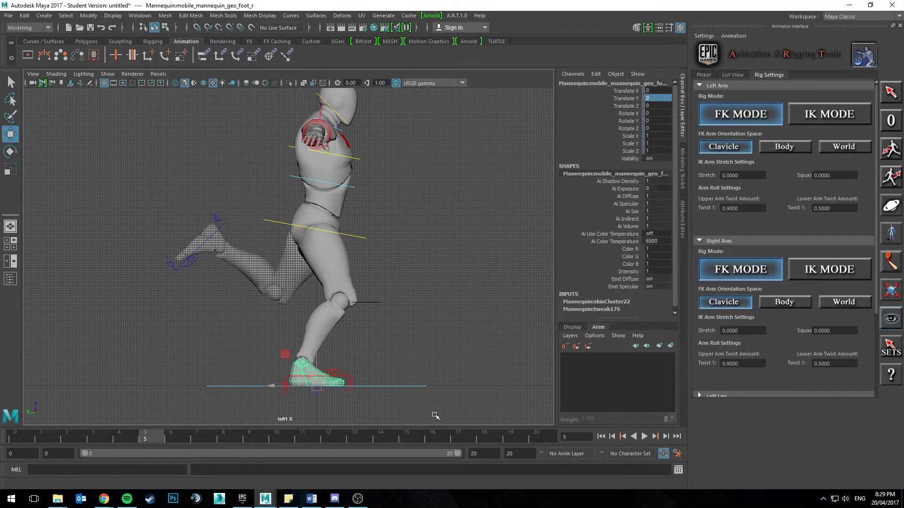
click(331, 376)
mouse_move(152, 440)
mouse_down()
mouse_move(36, 439)
mouse_move(155, 439)
mouse_up()
alt+middle_drag(269, 324, 264, 338)
click(193, 273)
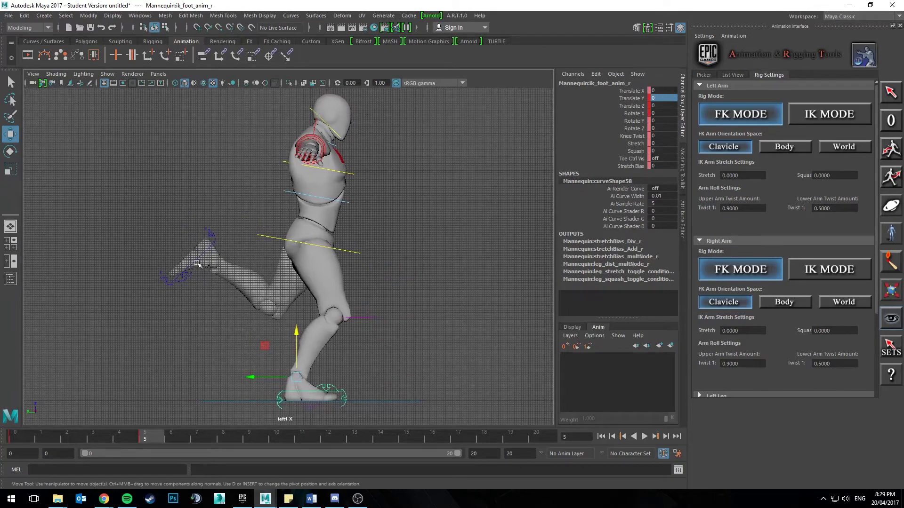
drag(214, 262, 261, 306)
key(e)
drag(305, 284, 283, 261)
key(w)
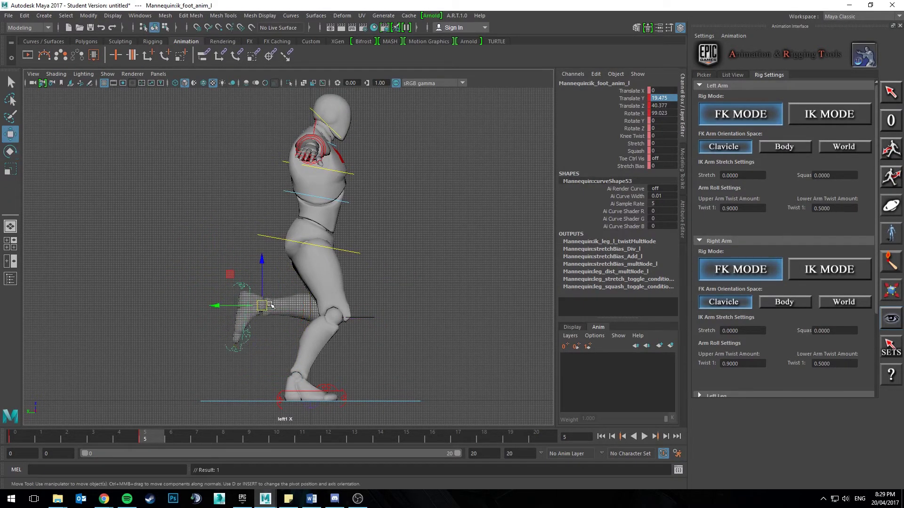
drag(263, 306, 290, 309)
alt+middle_drag(337, 259, 336, 267)
Straighten the body control at frame 5 by rotating it to about -4° in Z
click(347, 262)
key(e)
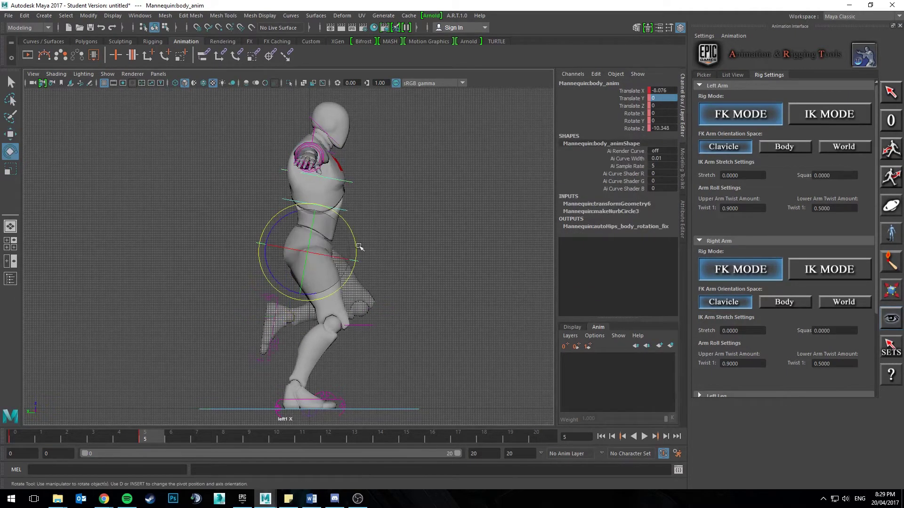
drag(357, 246, 353, 236)
alt+middle_drag(304, 284, 320, 258)
scroll(315, 259, up, 1)
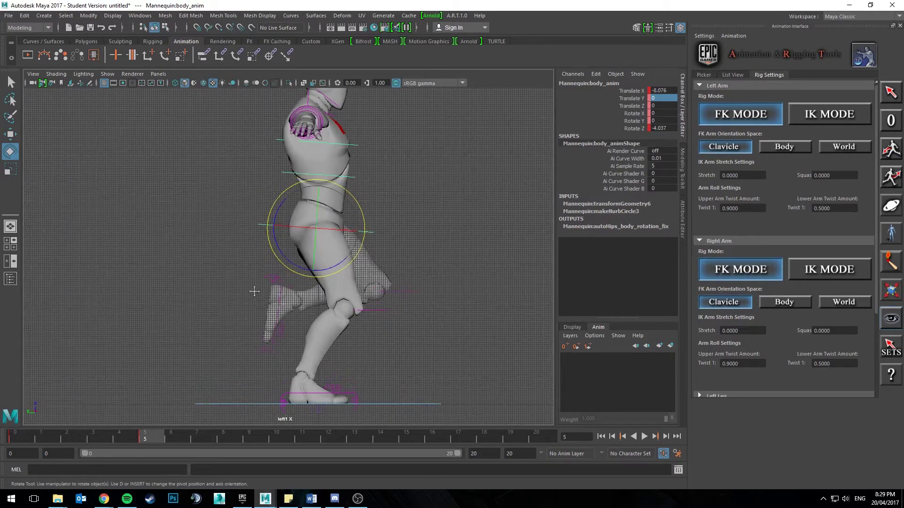
Review the leg and body motion between frames 0 and 5, ending on frame 5
alt+middle_drag(229, 282, 214, 303)
scroll(212, 305, down, 2)
key(alt+v)
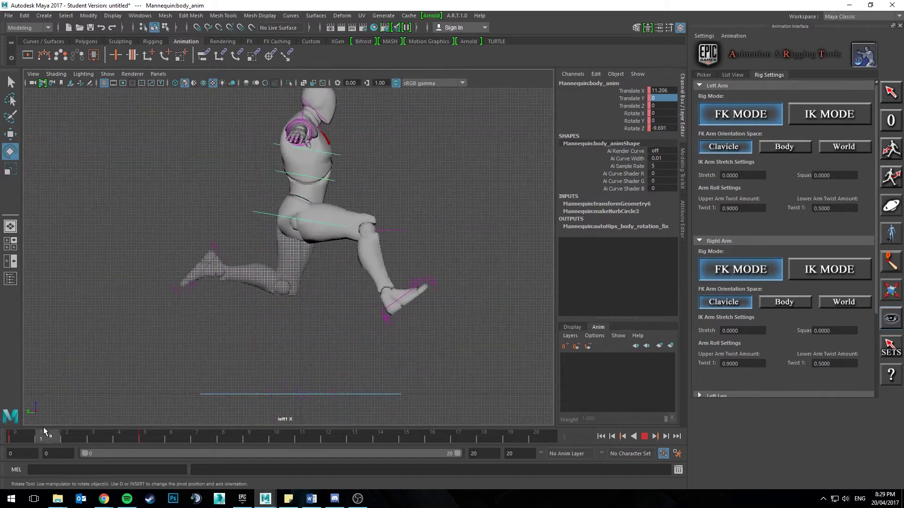
click(146, 432)
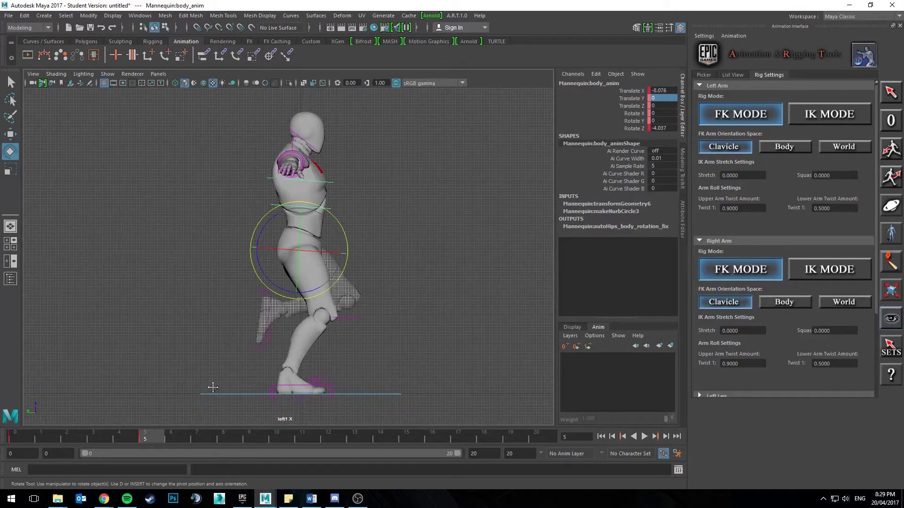
alt+middle_drag(218, 381, 224, 363)
alt+middle_drag(282, 297, 276, 299)
scroll(276, 299, up, 1)
alt+middle_drag(256, 329, 226, 347)
key(w)
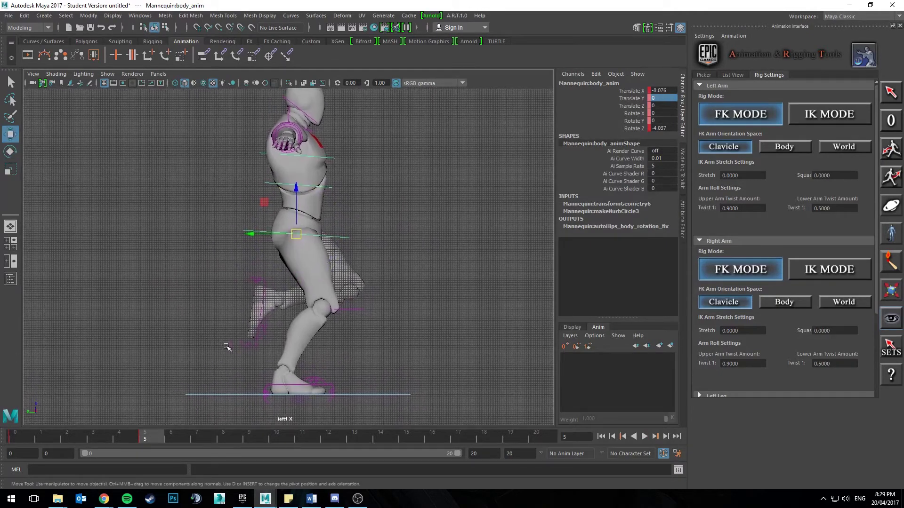
Create motion trails for the left and right foot controls and inspect their paths
click(264, 289)
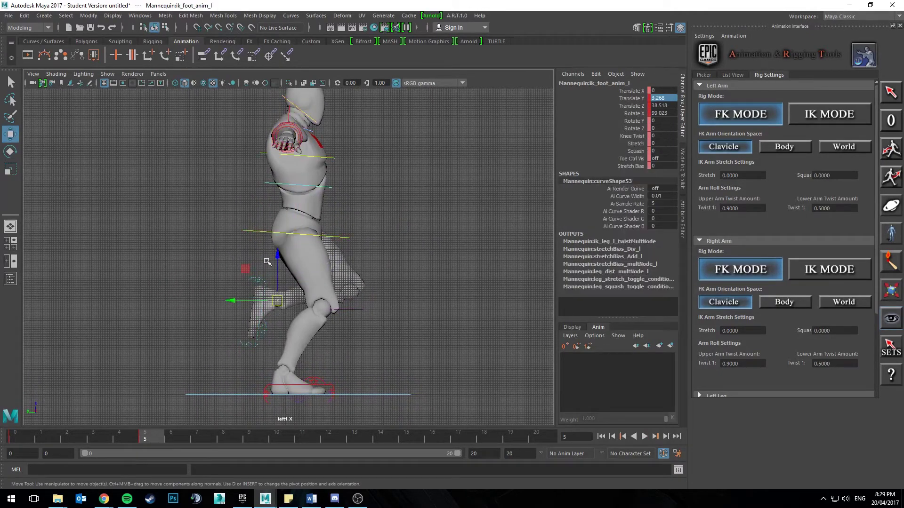
click(41, 54)
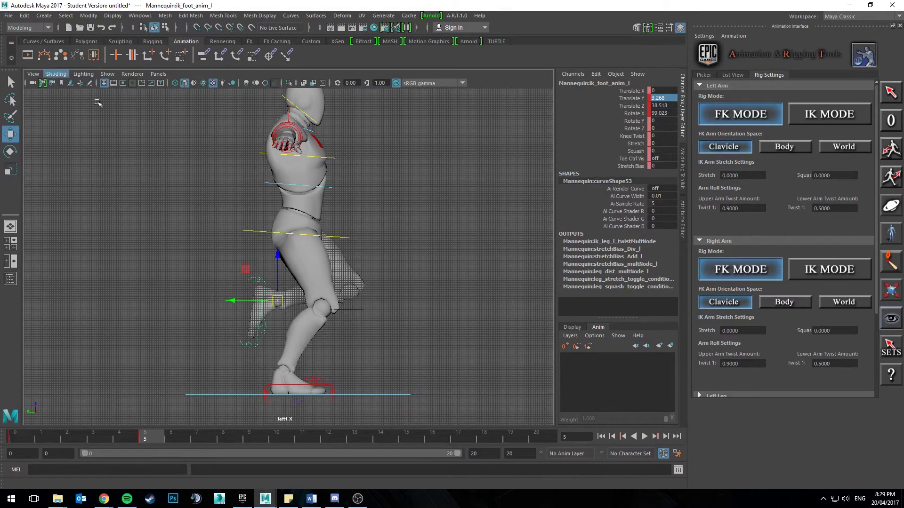
alt+middle_drag(315, 394, 324, 357)
scroll(323, 356, up, 1)
click(336, 360)
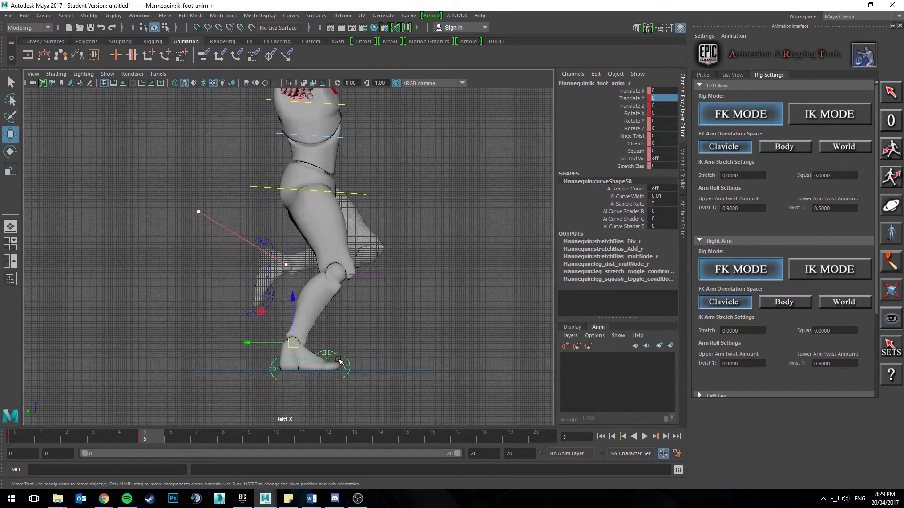
click(43, 57)
alt+middle_drag(288, 257, 282, 260)
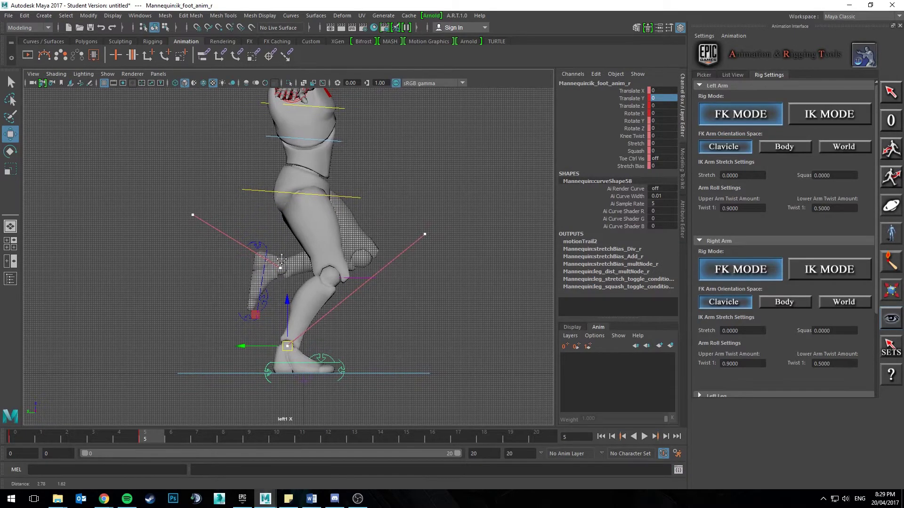
click(258, 287)
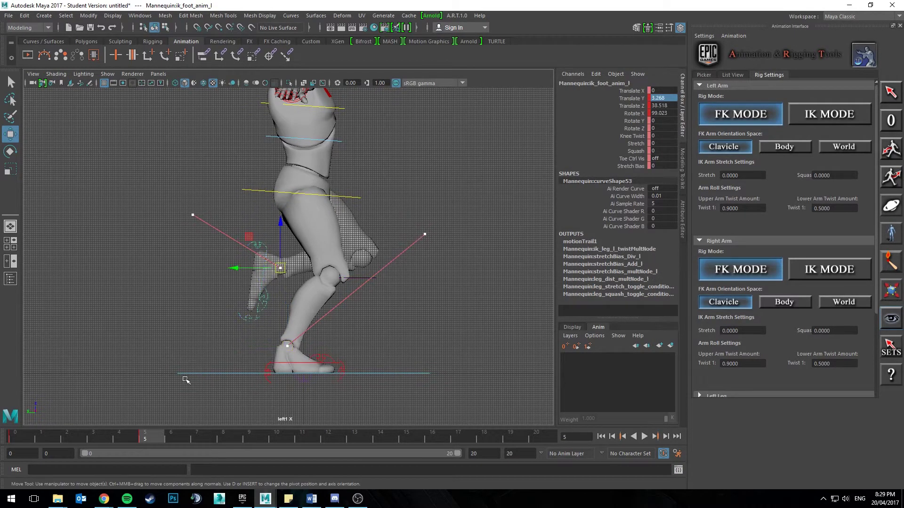
alt+middle_drag(247, 321, 239, 324)
scroll(276, 270, up, 1)
alt+middle_drag(173, 262, 182, 242)
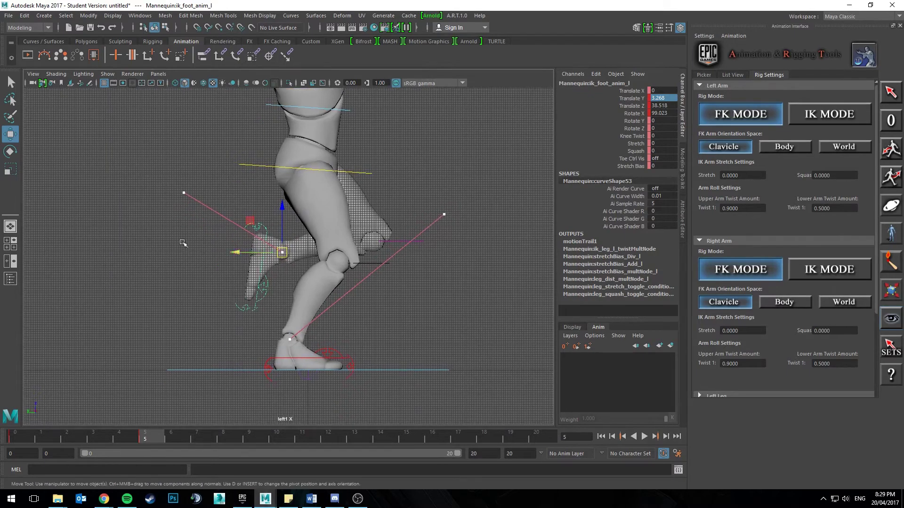
alt+middle_drag(365, 306, 355, 314)
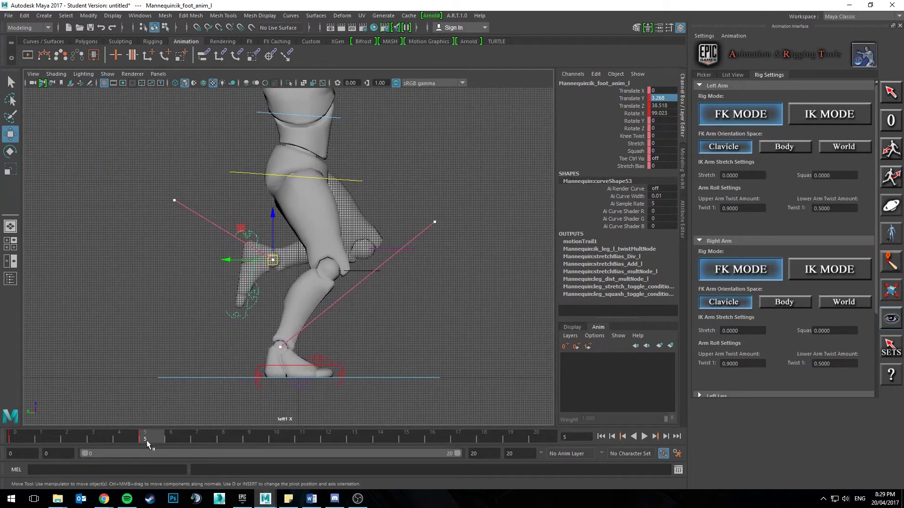
Copy the body control's frame 0 pose to frame 10 and key it there
key(alt+v)
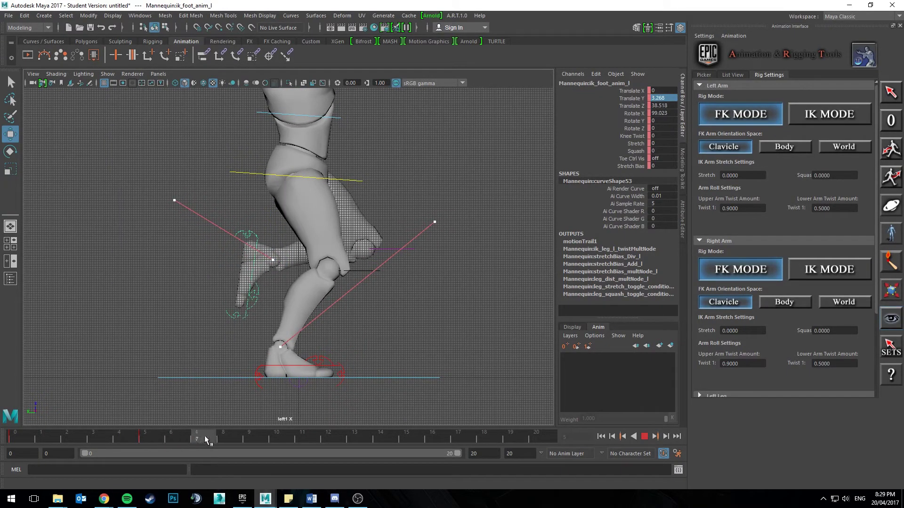
click(287, 436)
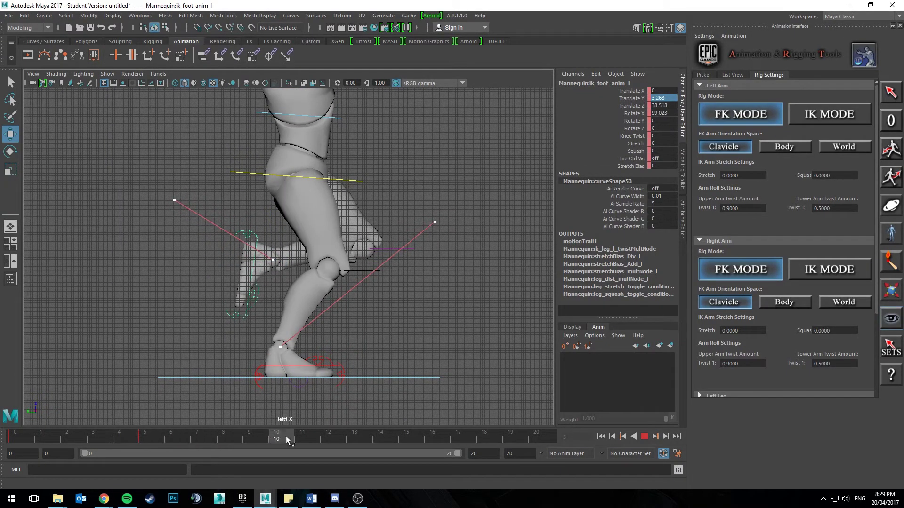
click(348, 180)
alt+middle_drag(352, 182, 349, 192)
click(374, 167)
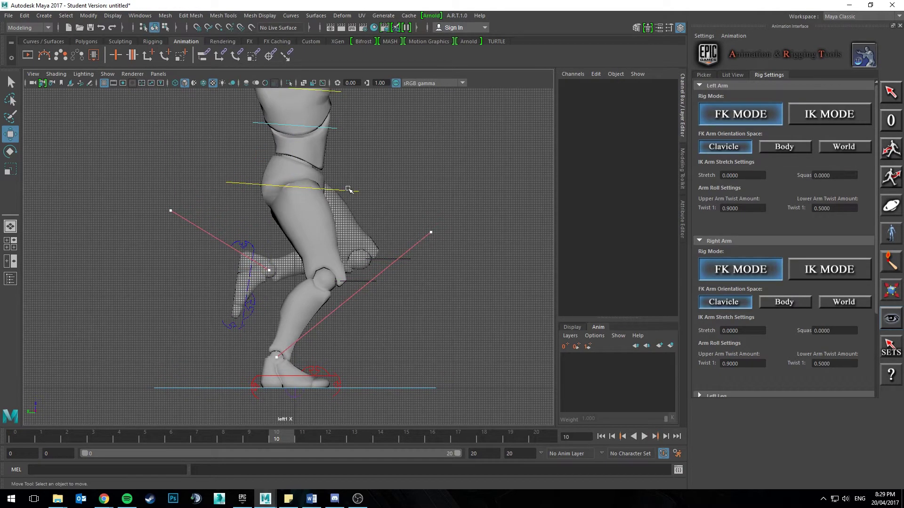
click(347, 190)
alt+middle_drag(348, 189, 348, 195)
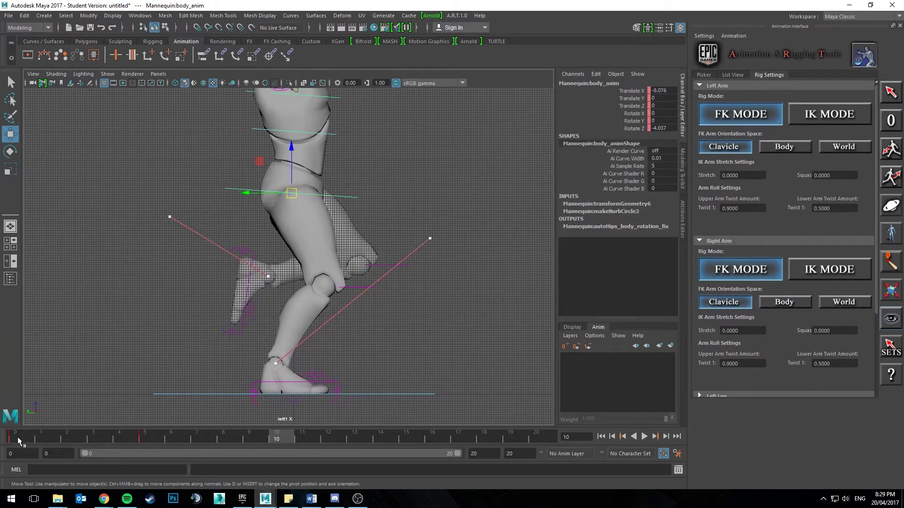
click(18, 438)
alt+middle_drag(127, 353, 120, 365)
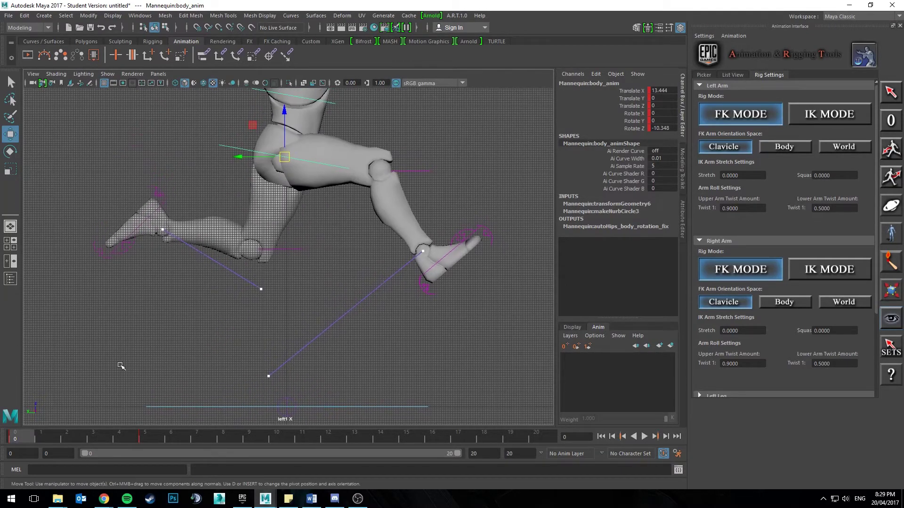
click(288, 438)
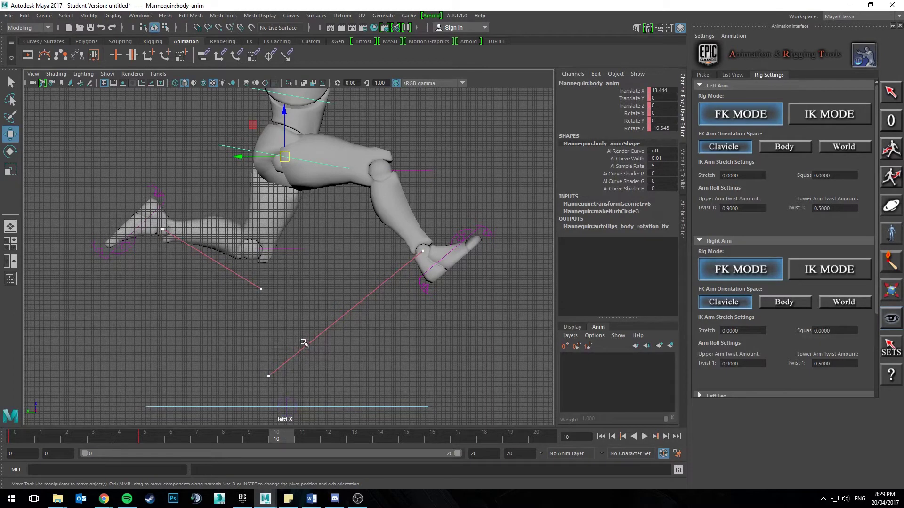
key(s)
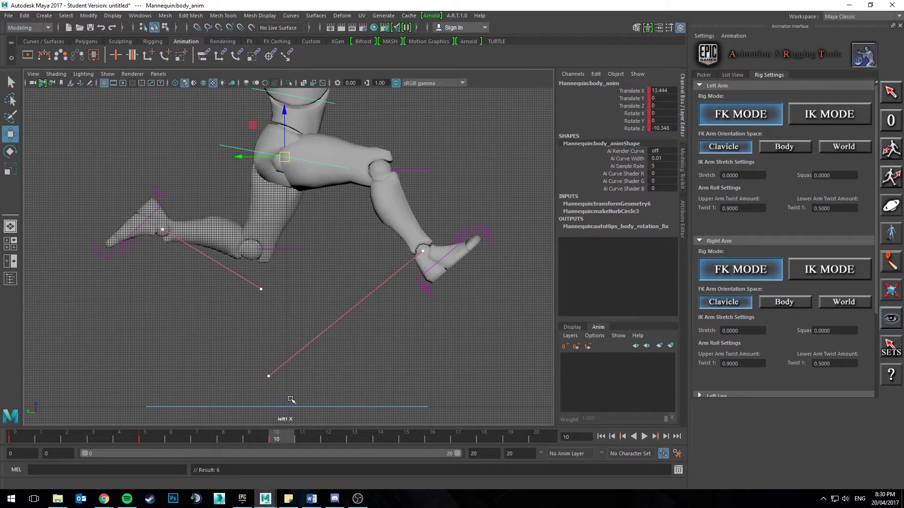
Copy the body control's frame 0 pose to frame 20, key it there and play back the animation
click(14, 439)
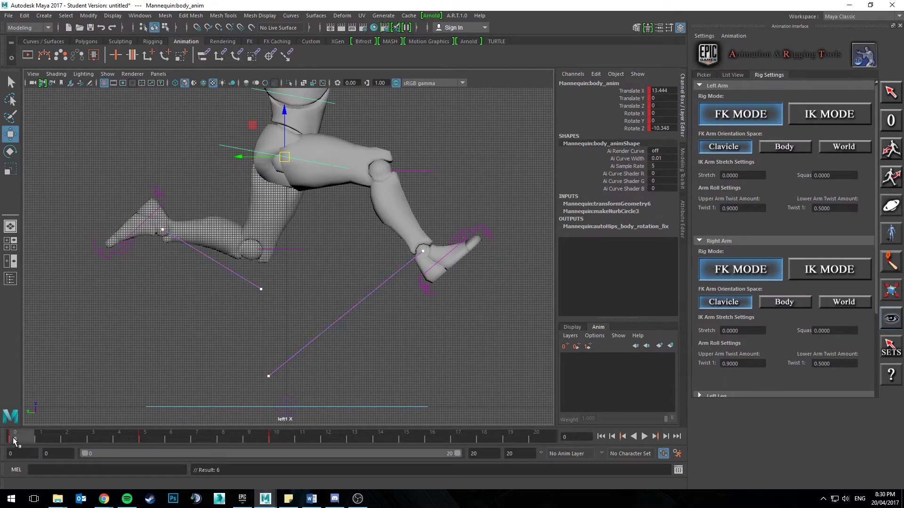
click(288, 440)
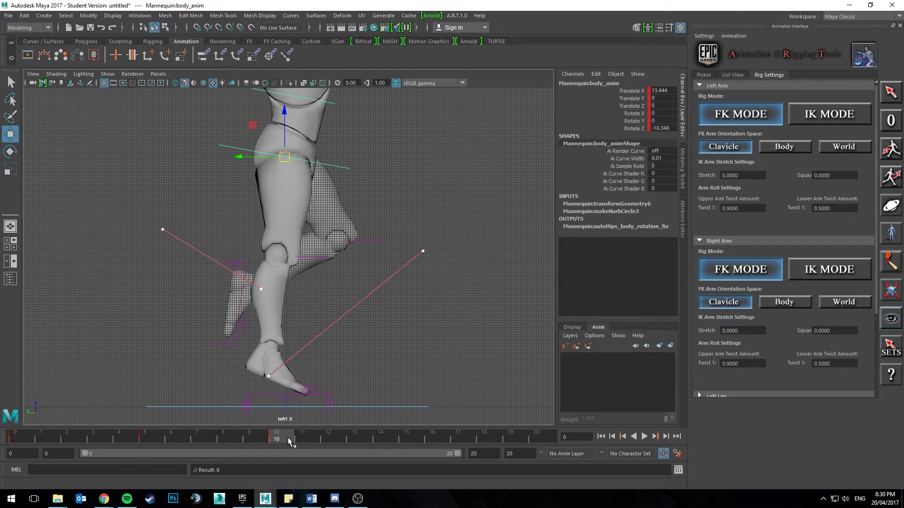
click(543, 437)
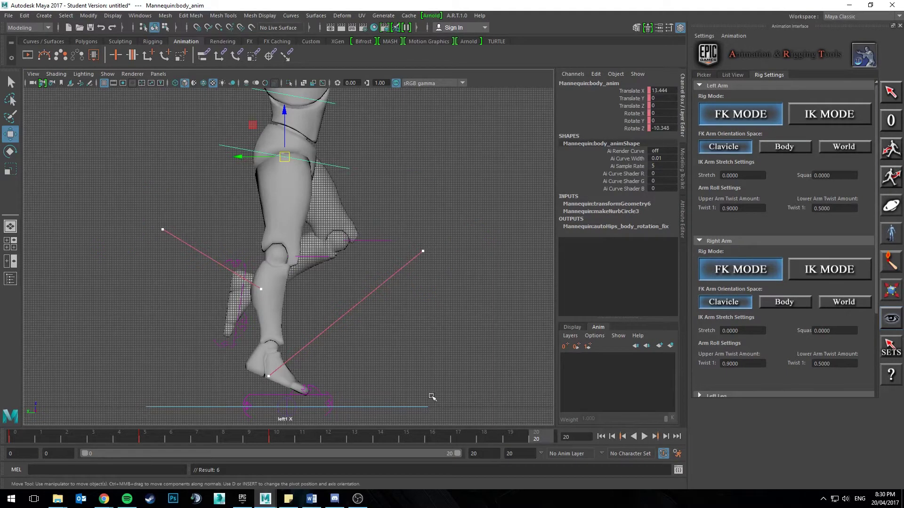
key(alt+v)
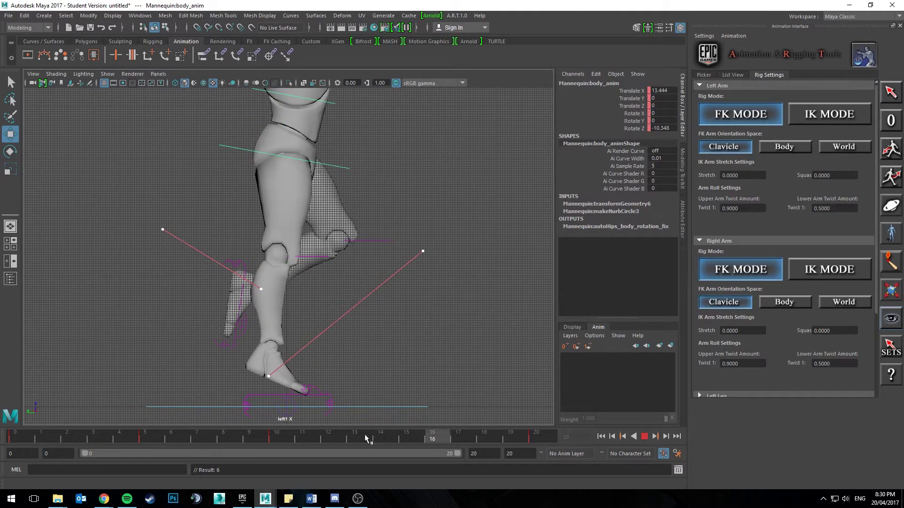
Stop playback, copy the body control's frame 5 pose to frame 15 and key it there
click(404, 438)
click(150, 438)
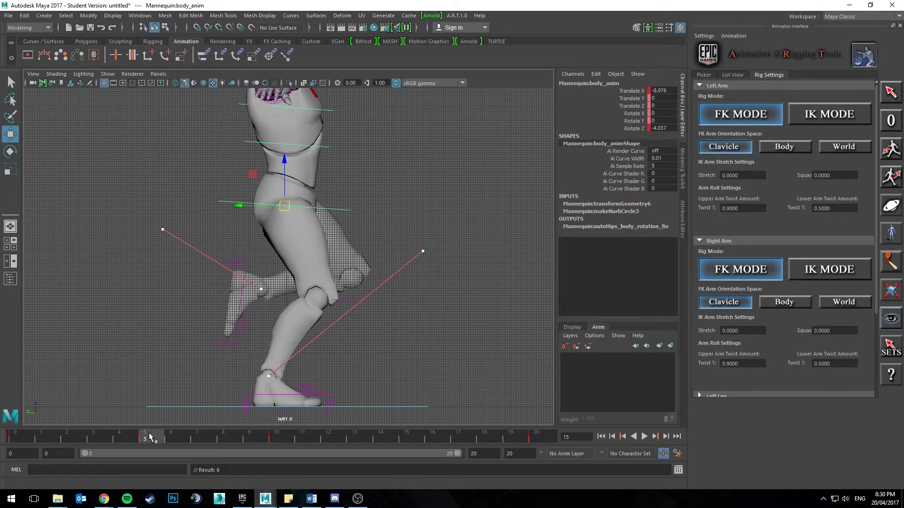
click(418, 438)
key(s)
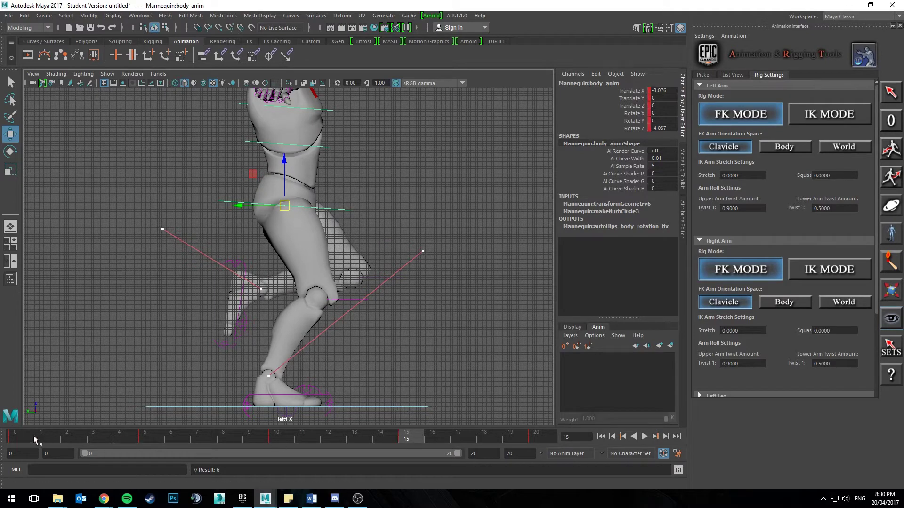
At frame 10, pose the right foot control behind the body at about Translate Y 46.5, Translate Z 64.9 and Rotate X 128
drag(34, 439, 277, 437)
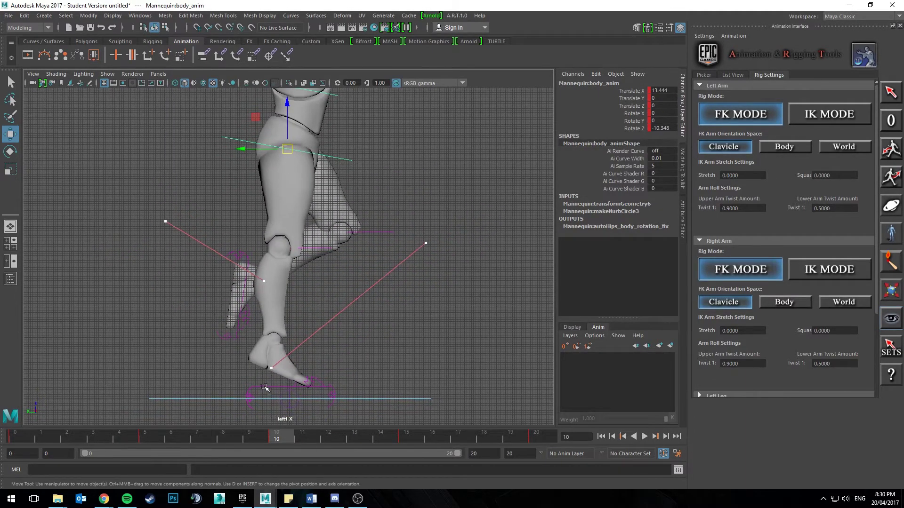
click(268, 390)
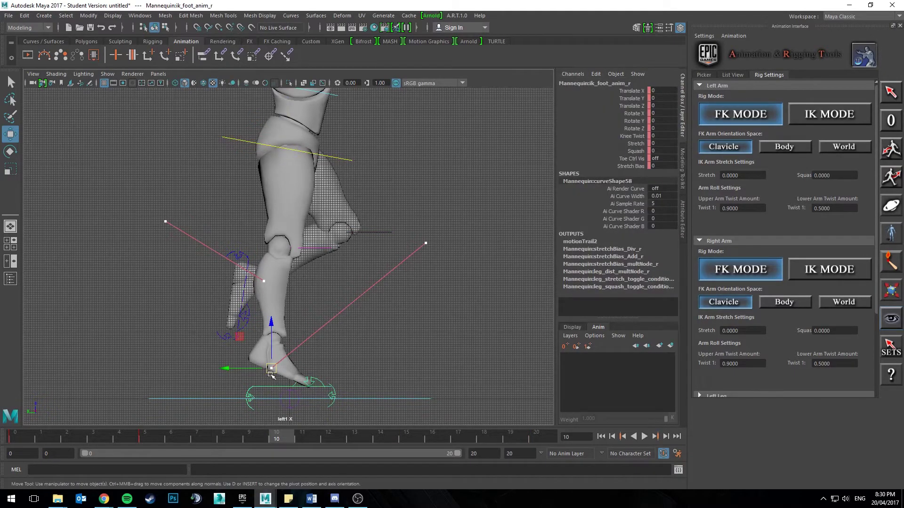
drag(271, 369, 178, 306)
key(e)
alt+middle_drag(277, 264, 277, 273)
scroll(277, 274, up, 2)
key(w)
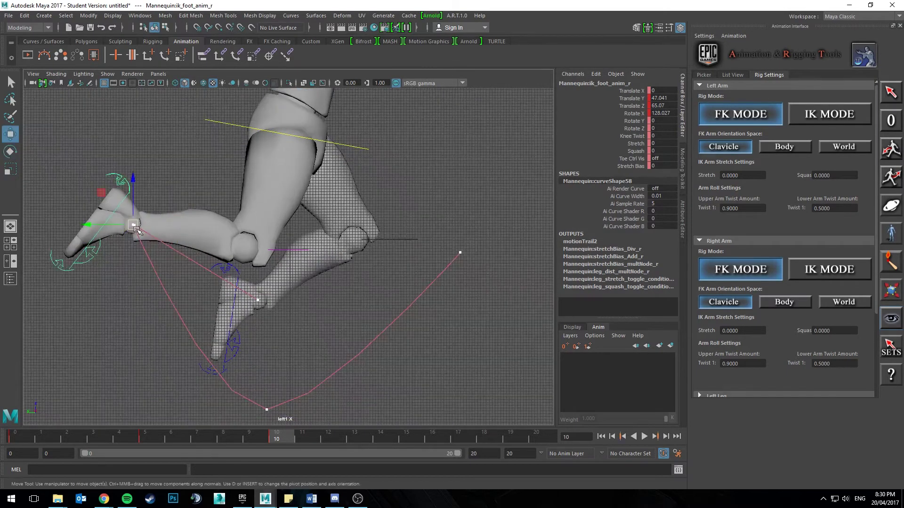
drag(133, 225, 138, 230)
At frame 10, pose the left foot control in front at about Translate Y -68, Translate Z 55.6 and Rotate X -36, and play the result
mouse_move(259, 297)
alt+middle_down()
mouse_move(273, 285)
mouse_move(257, 285)
alt+middle_up()
click(231, 312)
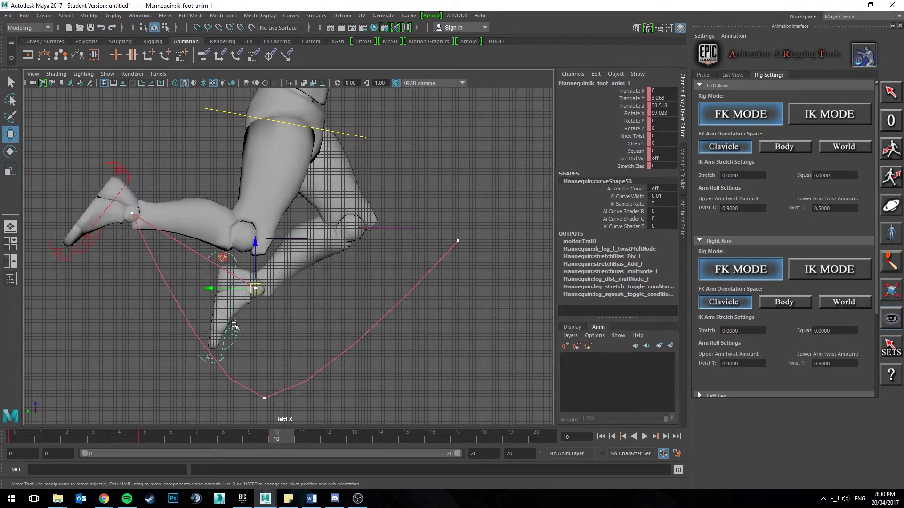
key(e)
key(w)
drag(257, 293, 463, 242)
key(e)
drag(498, 212, 459, 240)
key(w)
alt+middle_drag(404, 278, 391, 276)
alt+right_drag(392, 276, 360, 287)
alt+middle_drag(359, 287, 372, 293)
key(alt+v)
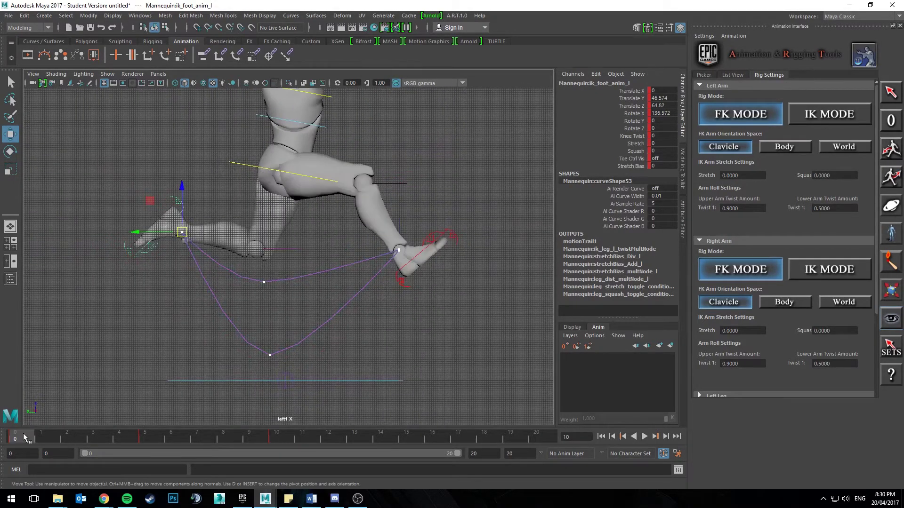
At frame 15, plant the left foot control under the body at about Translate Y -0.1, with Translate Z and Rotate X set to 0
drag(148, 441, 407, 440)
alt+middle_drag(339, 361, 354, 343)
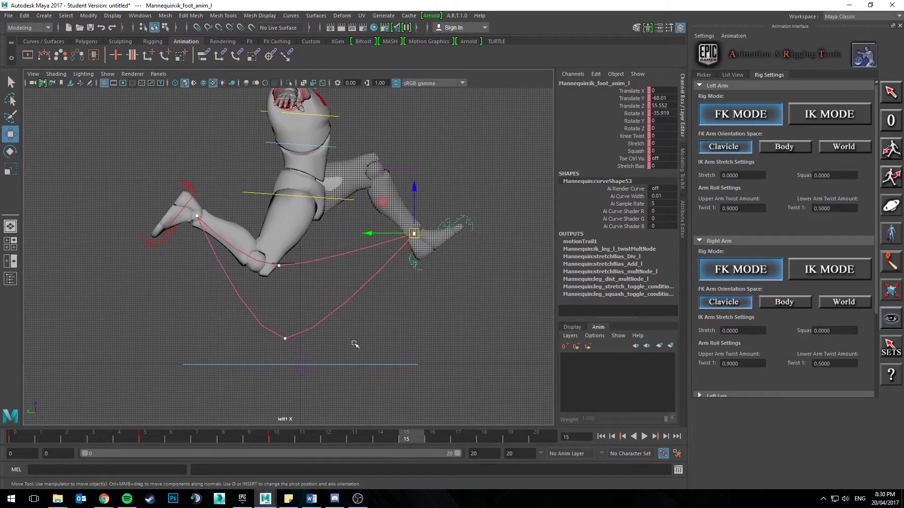
scroll(358, 325, up, 2)
alt+middle_drag(370, 293, 356, 282)
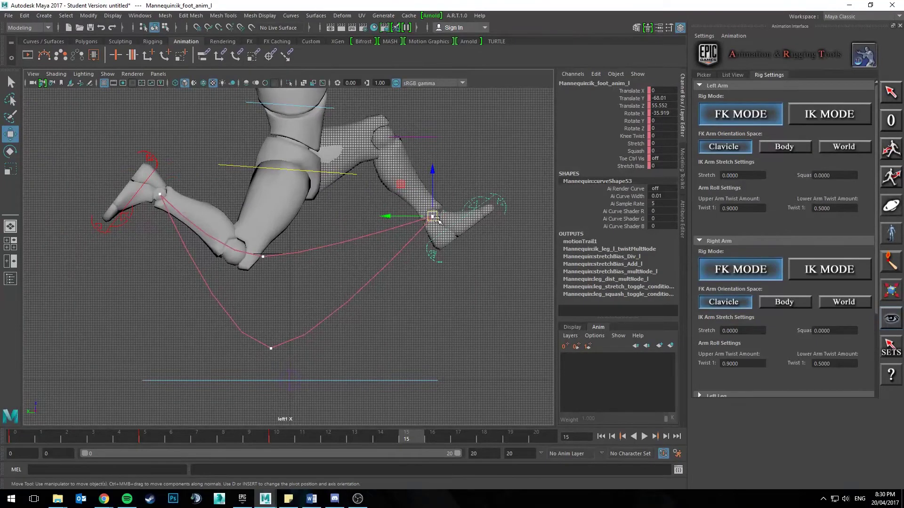
drag(436, 220, 276, 352)
click(663, 113)
text(0)
click(664, 106)
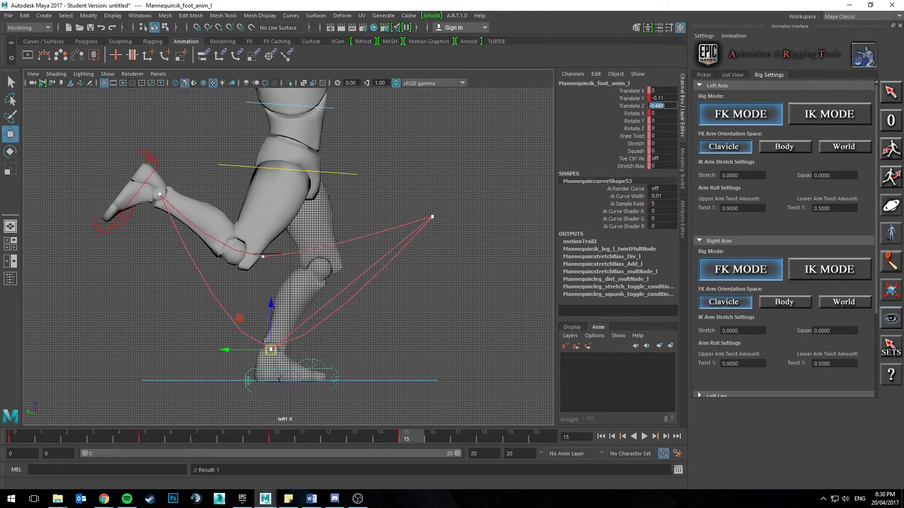
text(0)
key(Return)
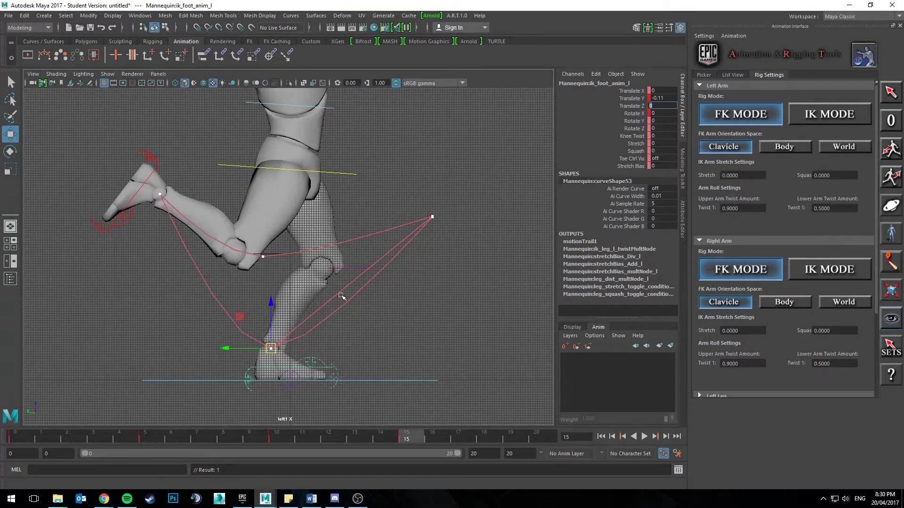
At frame 15, lift the right foot control to about Translate Y 3.7, Translate Z 38.7 and Rotate X 90, and scrub through frames 0 to 15
alt+middle_drag(316, 326, 306, 339)
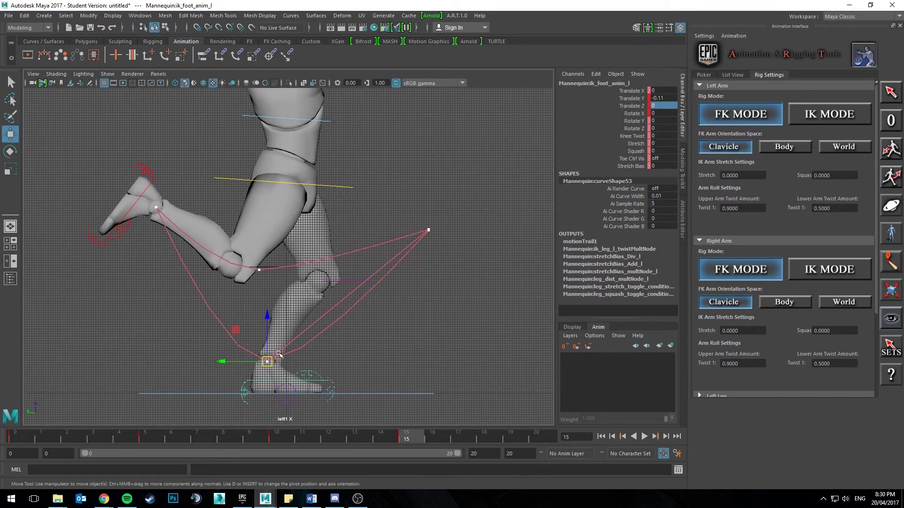
click(131, 212)
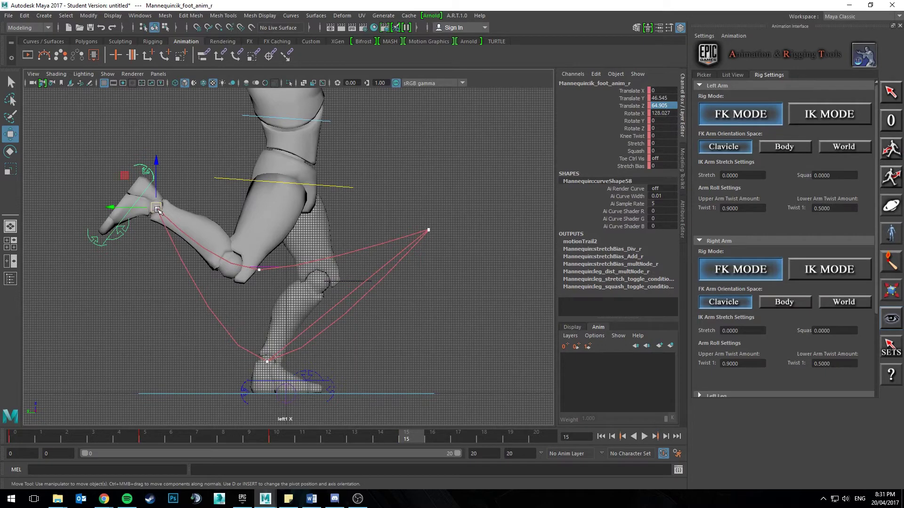
drag(158, 210, 261, 273)
scroll(261, 271, up, 2)
alt+middle_drag(261, 272, 272, 262)
key(e)
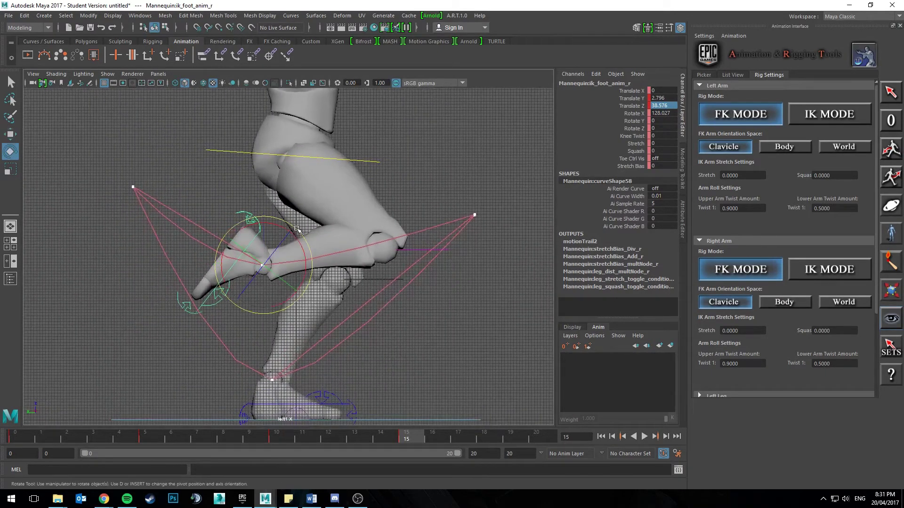
drag(295, 230, 265, 210)
key(w)
drag(263, 266, 261, 264)
scroll(260, 347, down, 3)
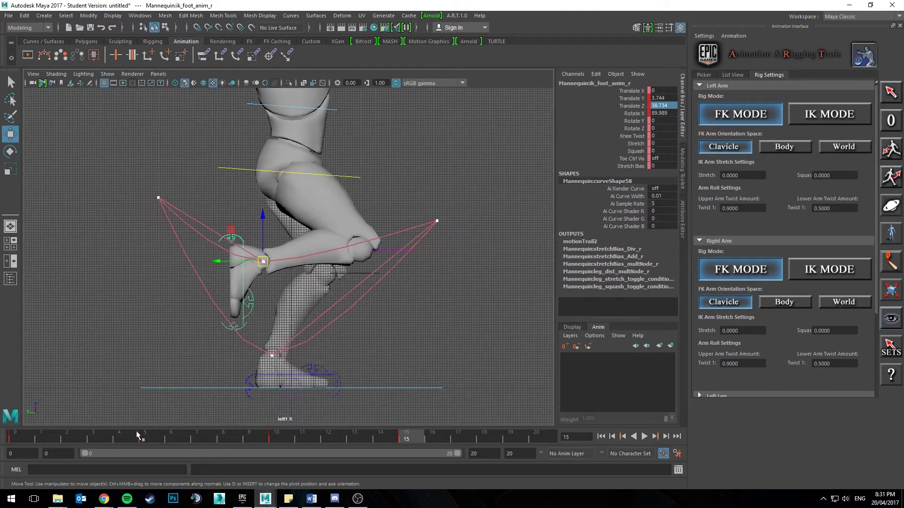
click(25, 435)
drag(25, 437, 407, 445)
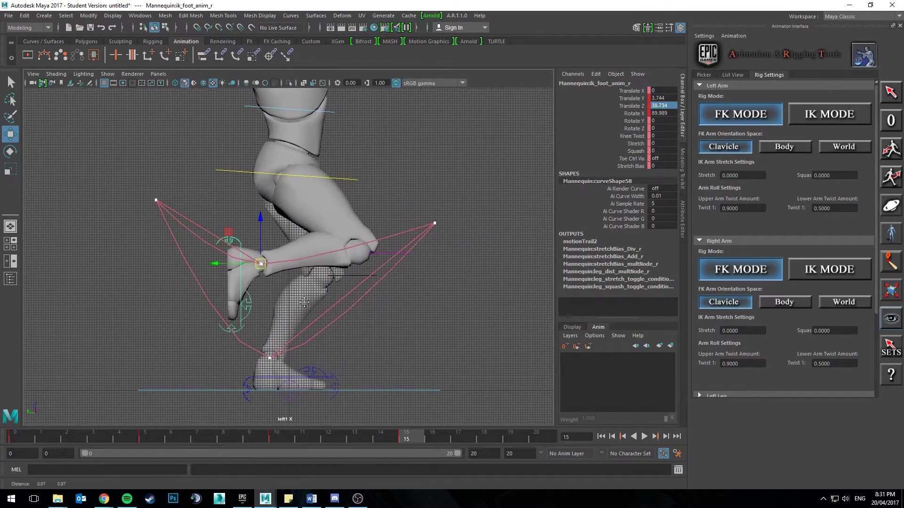
Select the body and both foot controls, copy their frame 0 pose to frame 20 and key it there
click(21, 441)
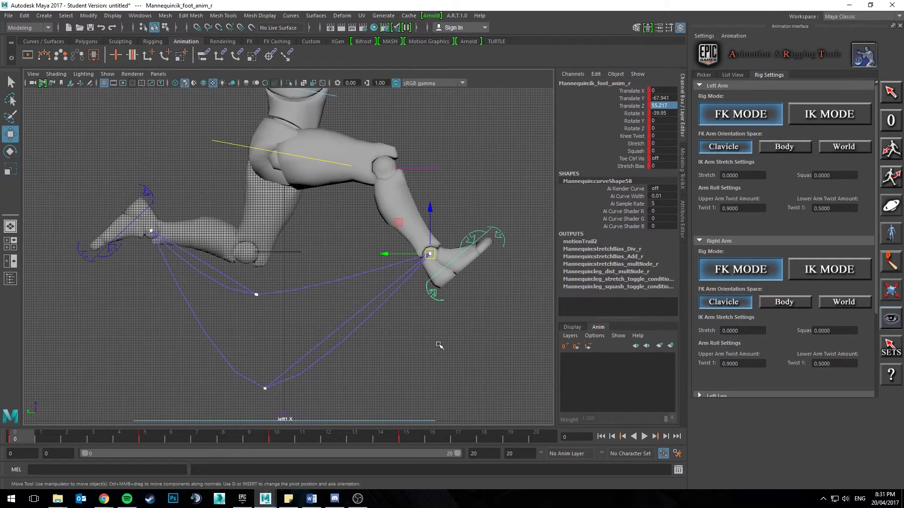
click(704, 75)
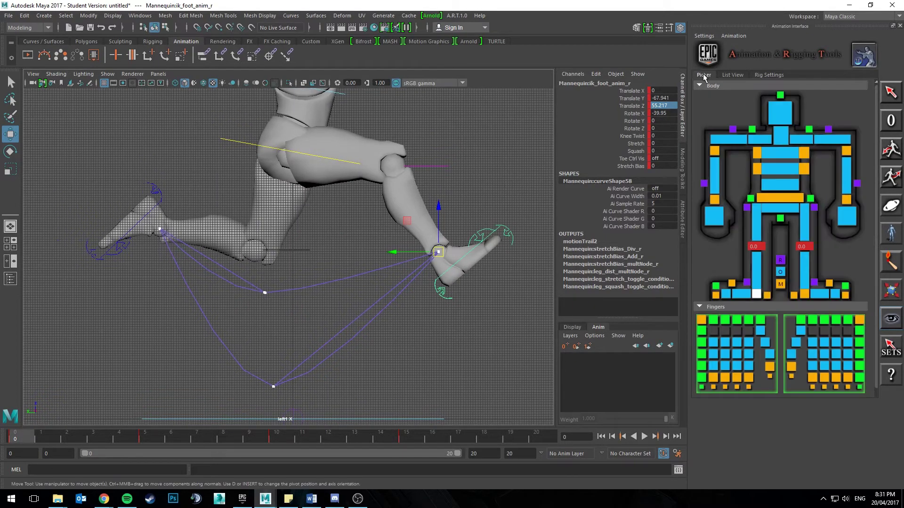
click(779, 199)
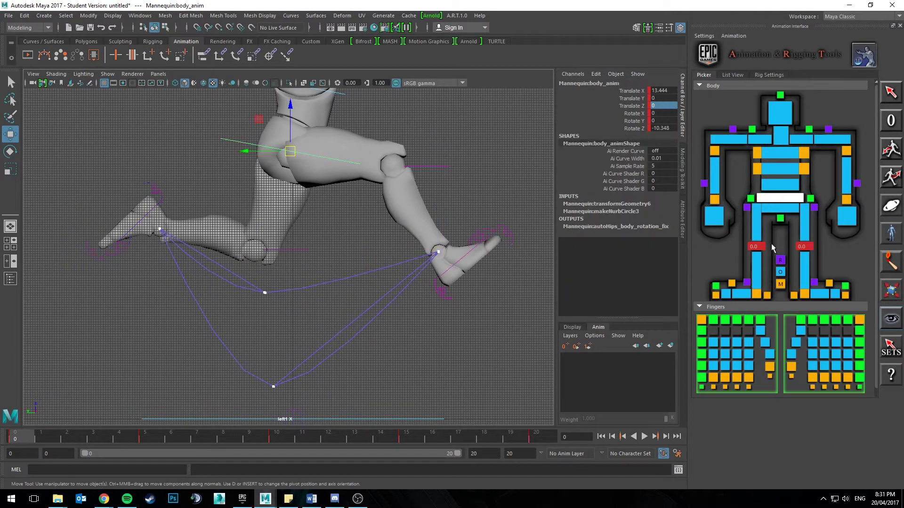
click(757, 295)
shift+click(805, 295)
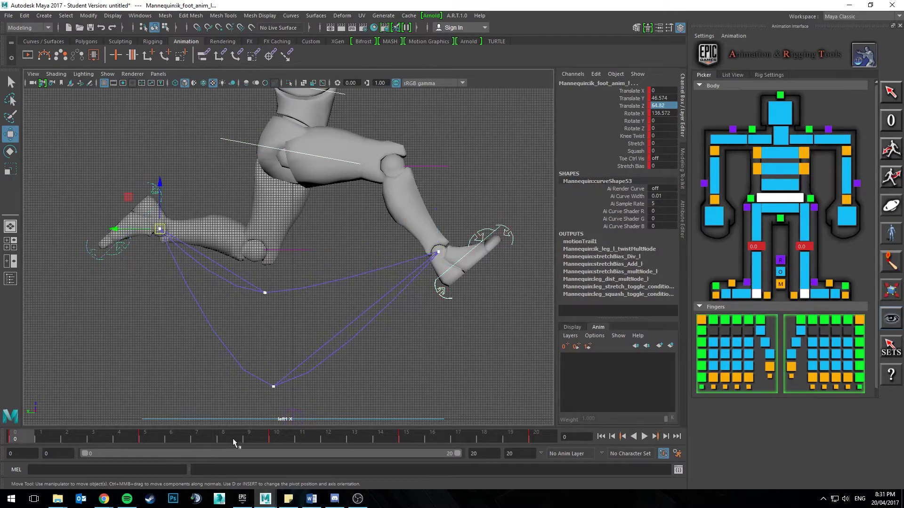
click(536, 439)
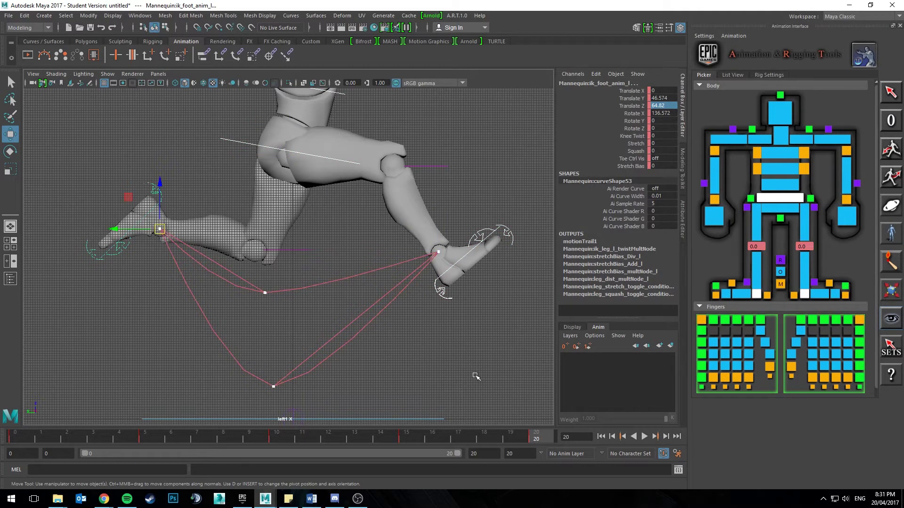
key(s)
Play back the full run cycle and examine the legs, body and foot motion trails, scrubbing from the start to about frame 4
key(alt+v)
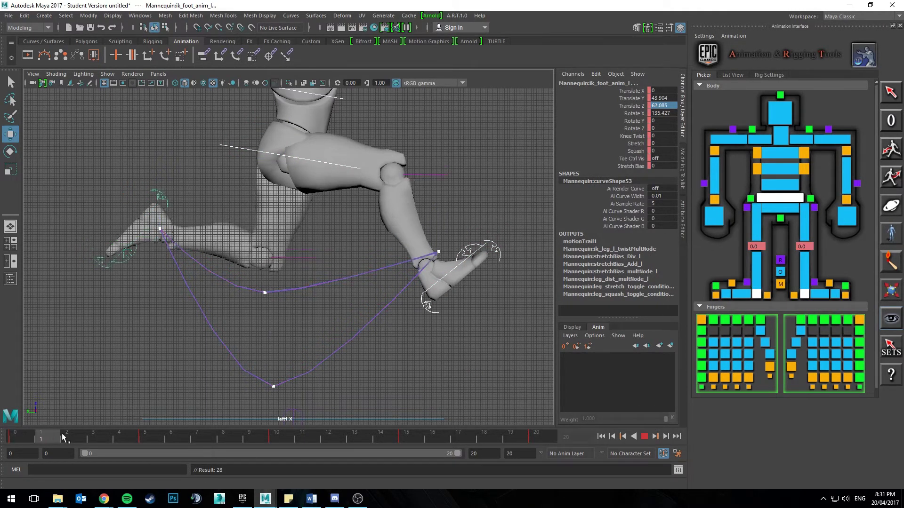
click(646, 440)
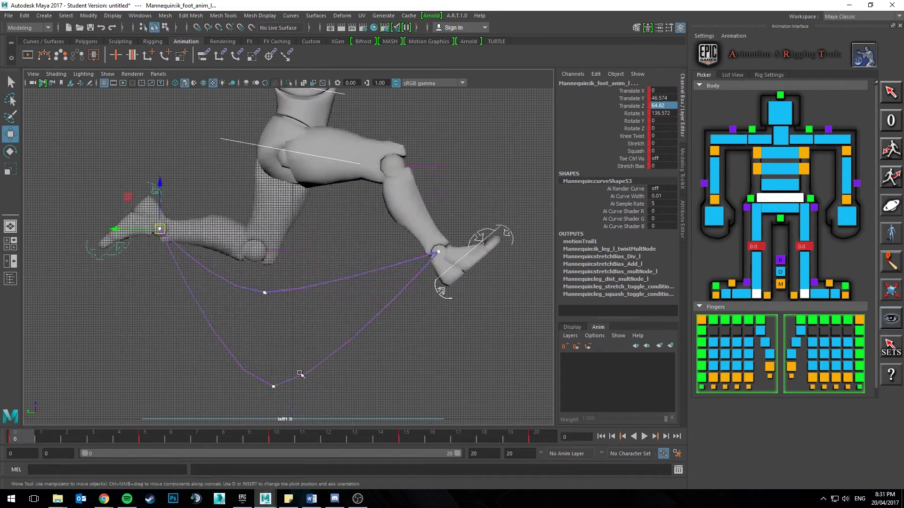
mouse_move(274, 363)
alt+middle_down()
mouse_move(266, 337)
mouse_move(263, 354)
alt+middle_up()
click(269, 329)
scroll(257, 347, down, 2)
alt+middle_drag(262, 301, 257, 357)
alt+middle_drag(276, 289, 271, 308)
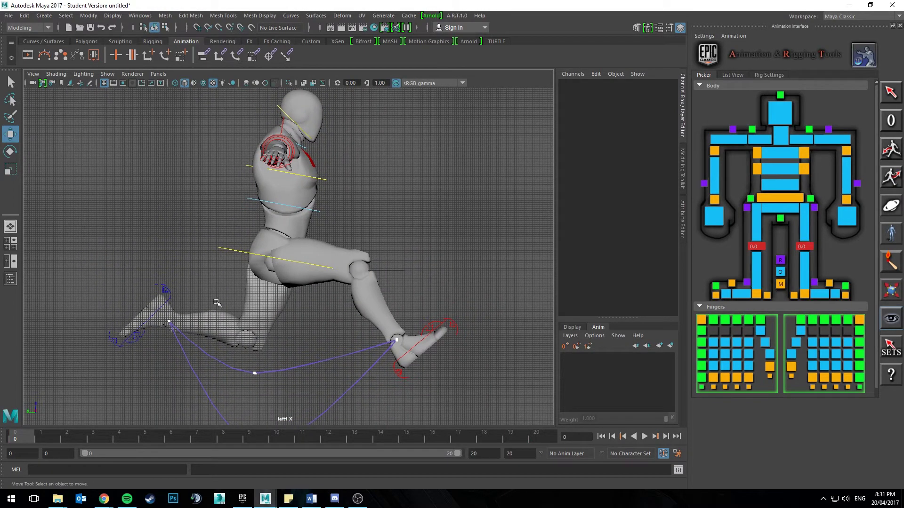
alt+middle_drag(318, 330, 326, 243)
scroll(308, 298, up, 1)
alt+middle_drag(294, 300, 296, 283)
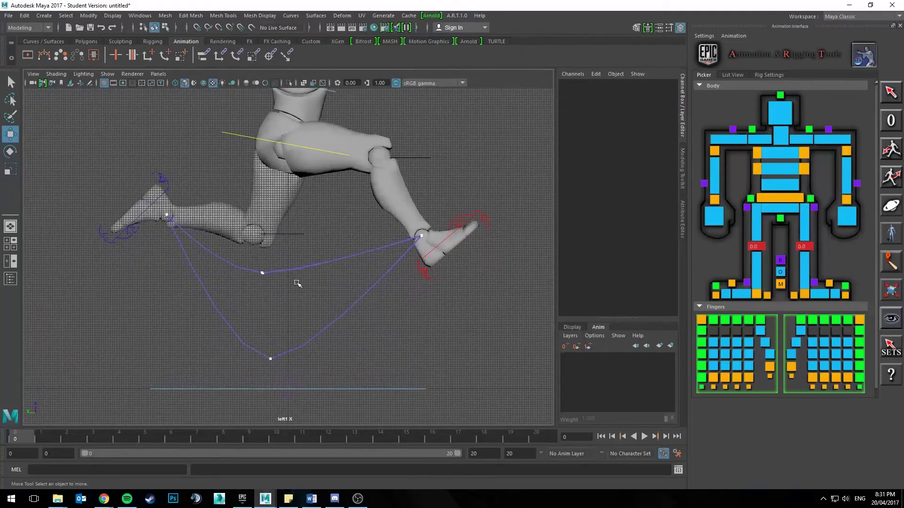
scroll(264, 219, down, 1)
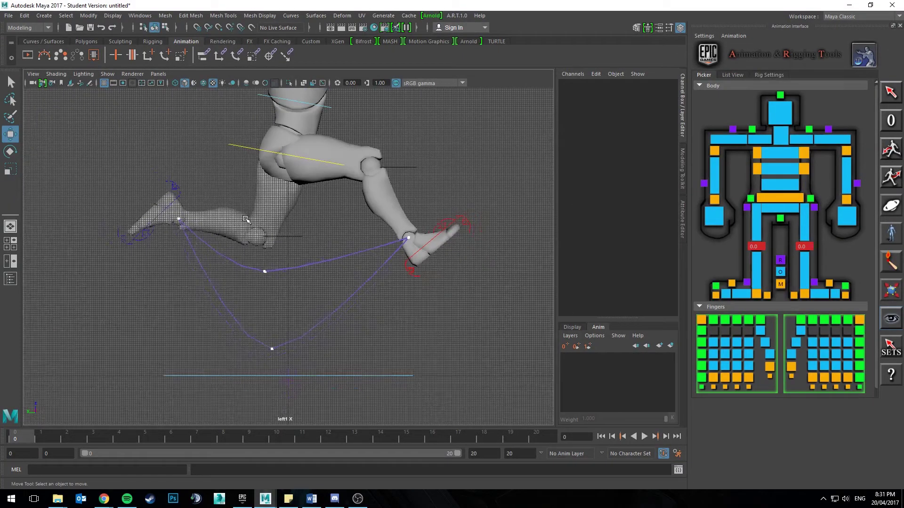
scroll(247, 218, up, 1)
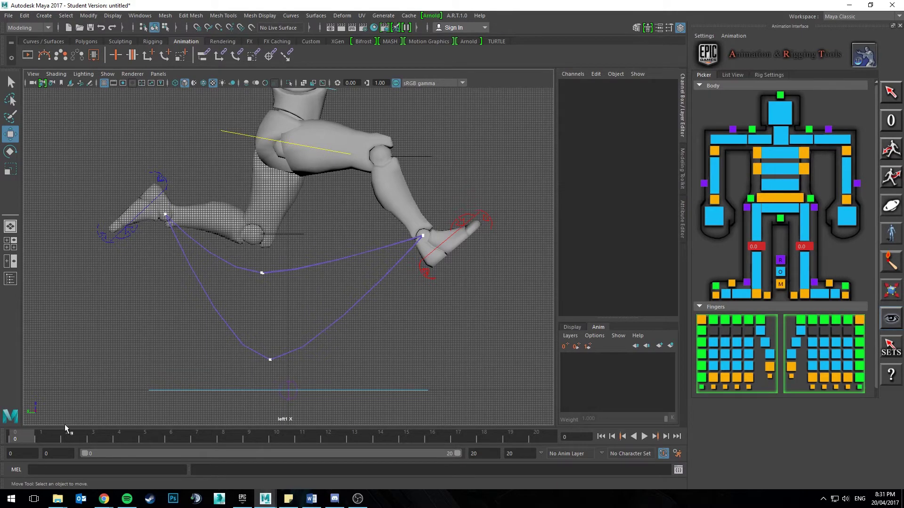
drag(52, 438, 119, 439)
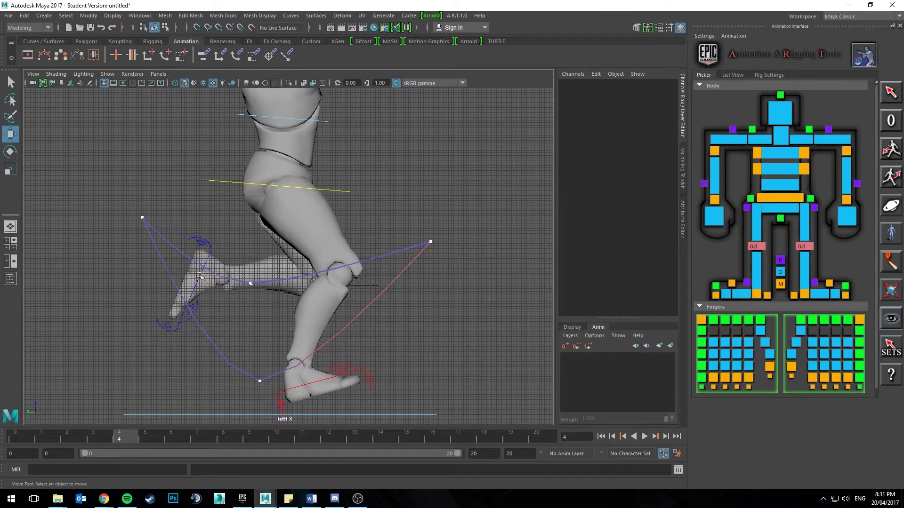
Shift the left foot control forward at frame 5 to about -11.7 in Translate Y, and go to frame 15
click(216, 280)
click(144, 438)
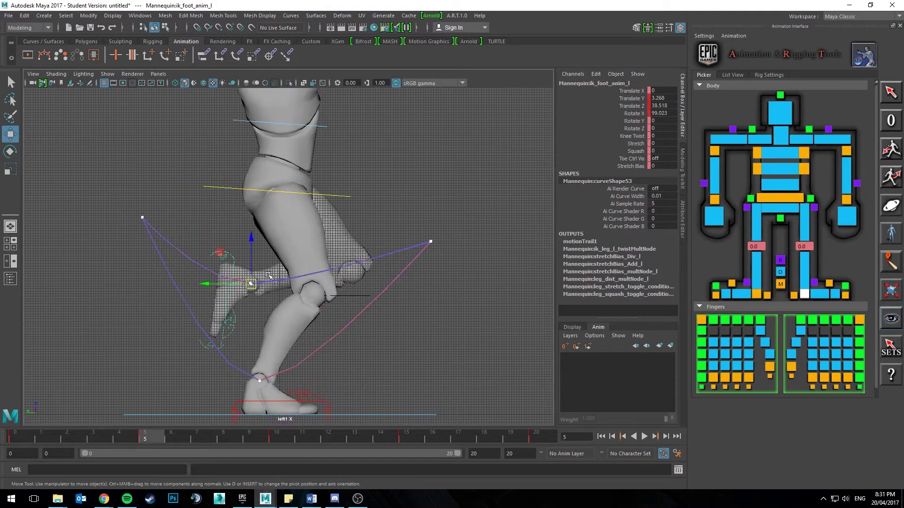
drag(221, 286, 260, 288)
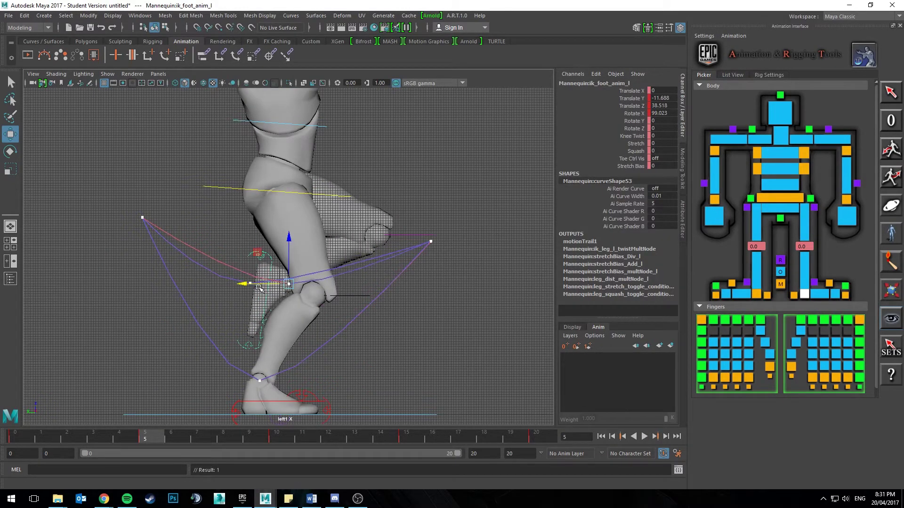
click(406, 438)
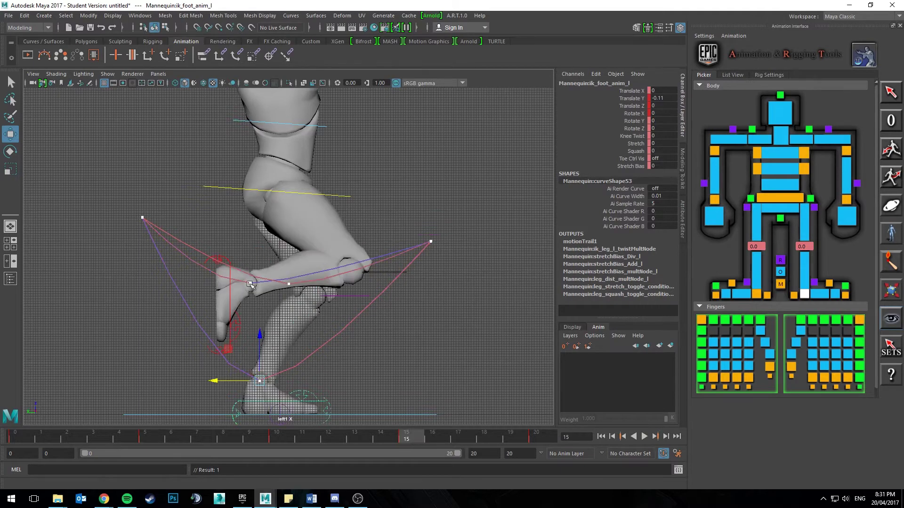
Move the right foot control forward at frame 15 to about Translate Y -10.3 and Translate Z 38.4
click(231, 301)
drag(224, 285, 287, 284)
scroll(268, 260, down, 2)
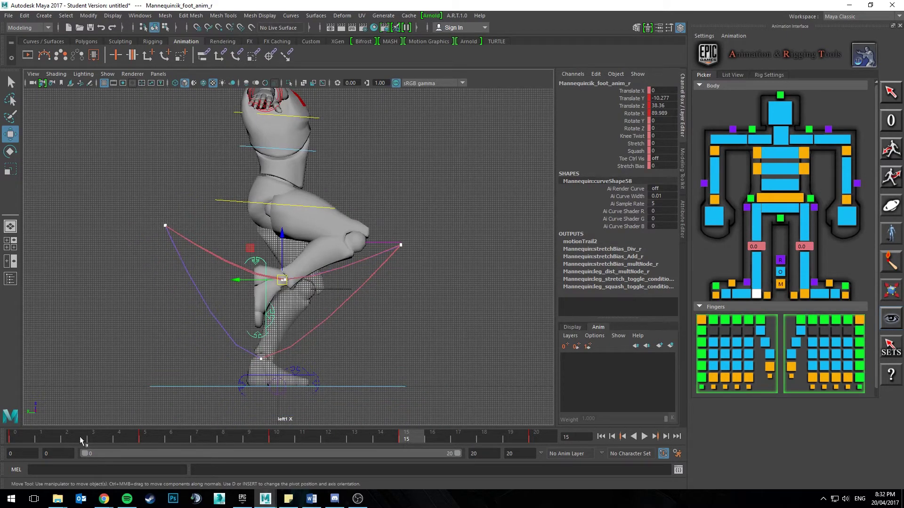
alt+middle_drag(271, 376, 278, 370)
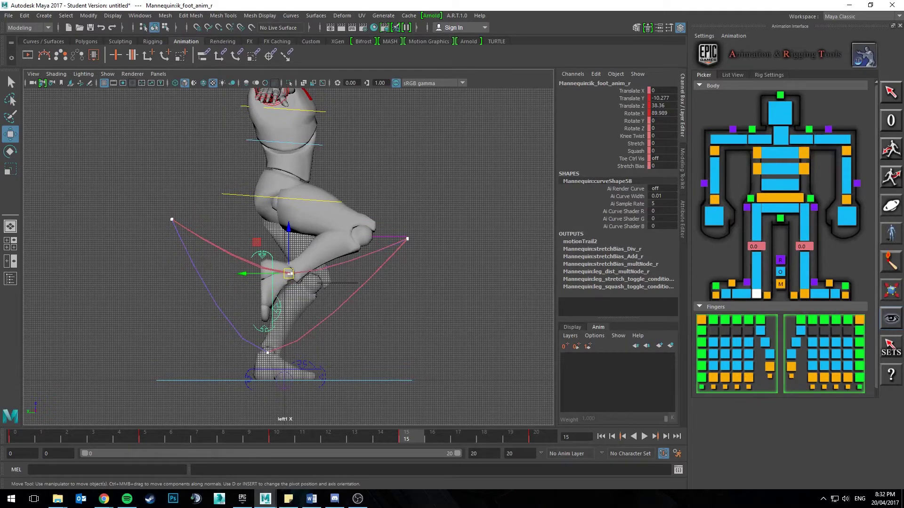
Examine the hand-drawn run cycle reference image in Chrome and return to Maya
drag(0, 13, 611, 13)
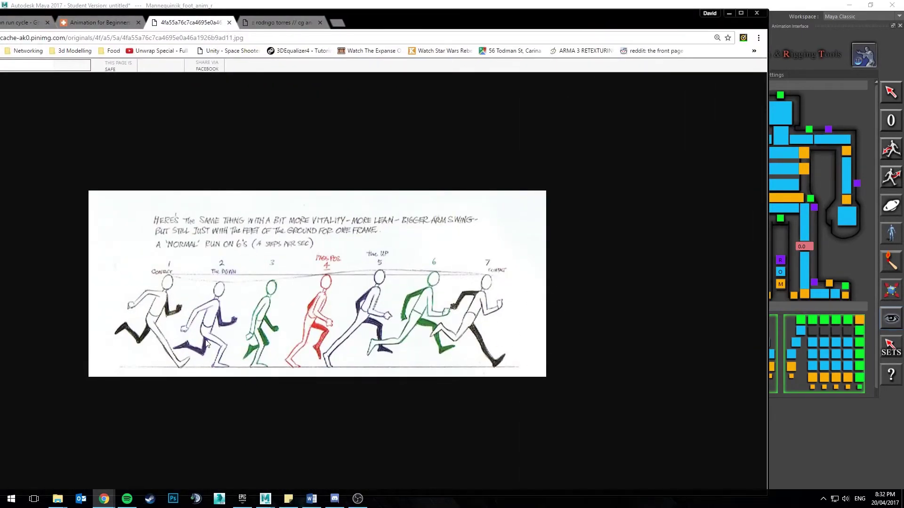
drag(496, 22, 0, 100)
alt+middle_drag(391, 335, 398, 316)
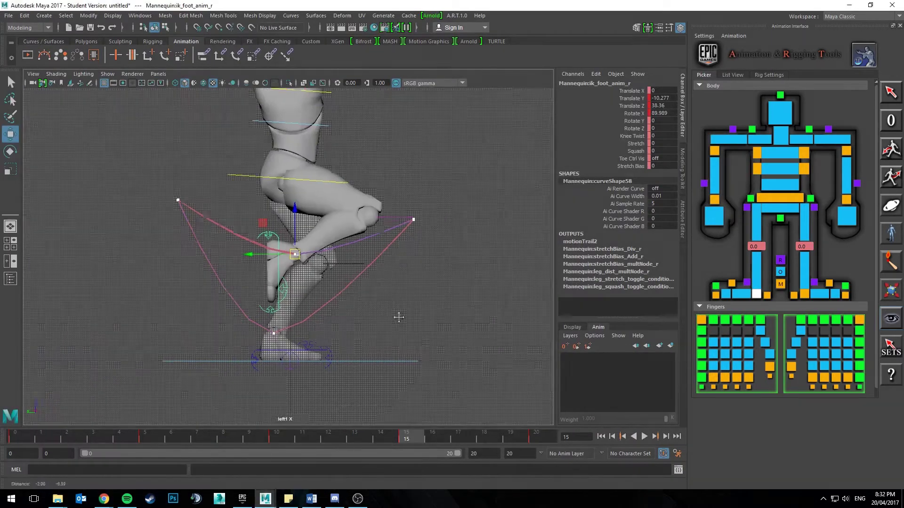
At frame 3, lower the right foot control to Translate Z 0 with Translate Y at about -32.5
alt+middle_drag(191, 317, 191, 327)
alt+right_drag(191, 327, 275, 325)
click(94, 437)
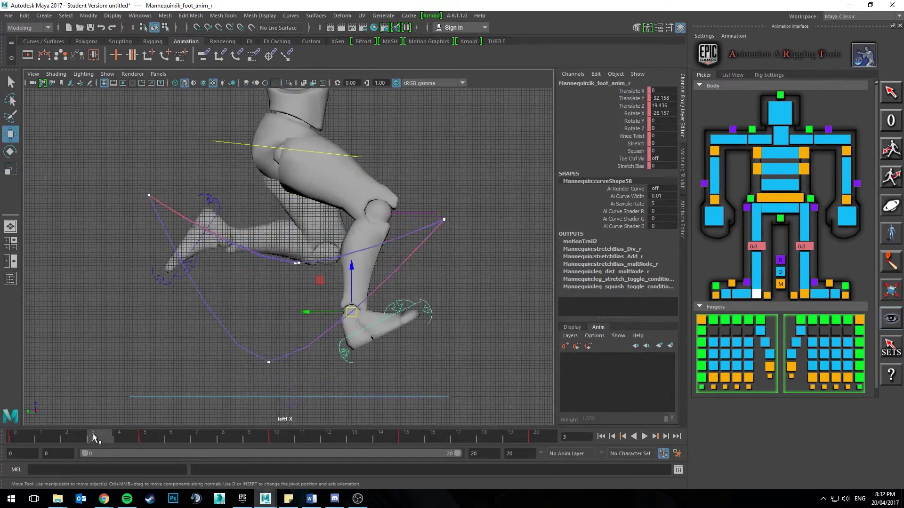
alt+middle_drag(286, 324, 293, 298)
alt+right_drag(293, 298, 348, 298)
alt+middle_drag(349, 299, 323, 314)
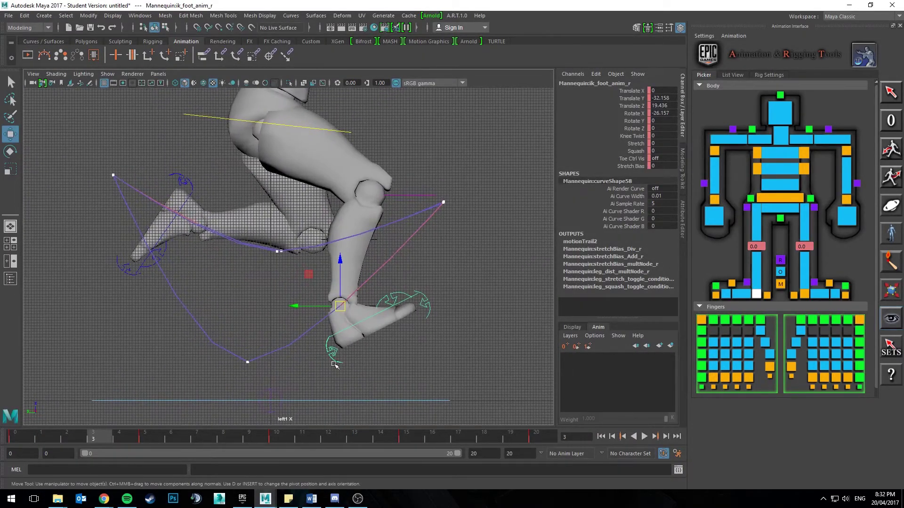
alt+middle_drag(335, 365, 350, 306)
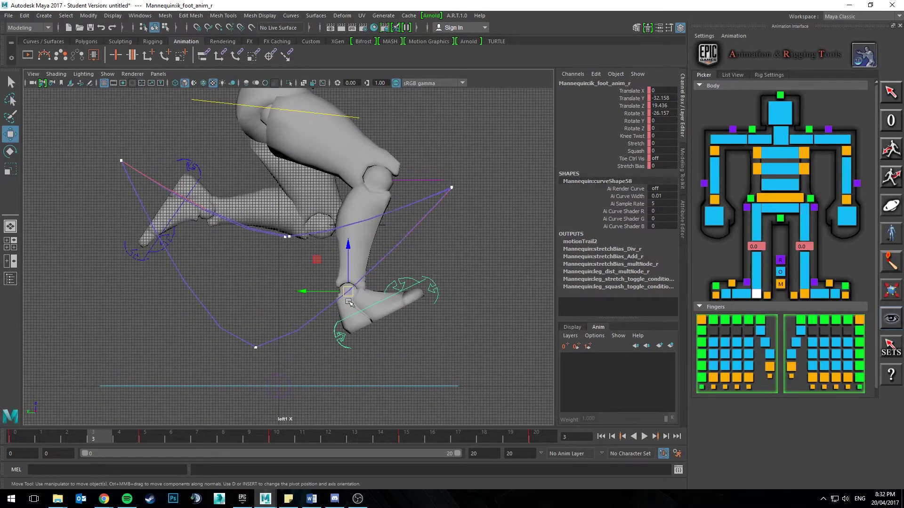
drag(351, 294, 349, 339)
double_click(661, 106)
text(0)
key(Return)
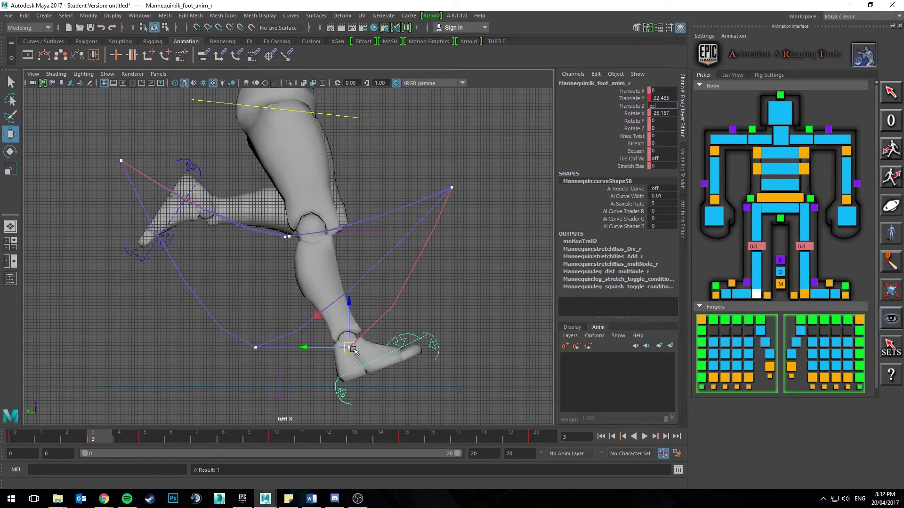
Rotate the right foot control toe-up at frame 3 to about -41.4 in Rotate X
alt+middle_drag(354, 348, 362, 345)
key(e)
drag(394, 318, 401, 339)
key(w)
alt+middle_drag(337, 277, 346, 304)
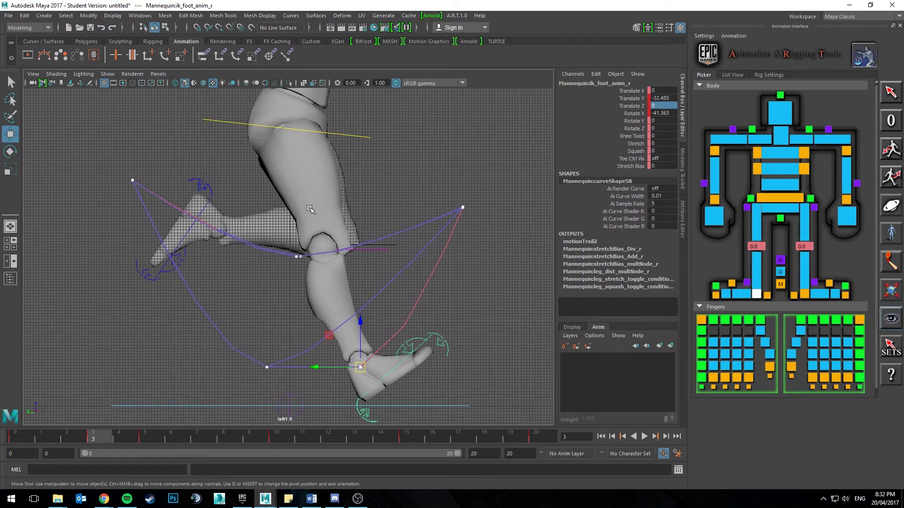
Select the body control and lower it at frame 5 to about -13 in Translate X
click(357, 142)
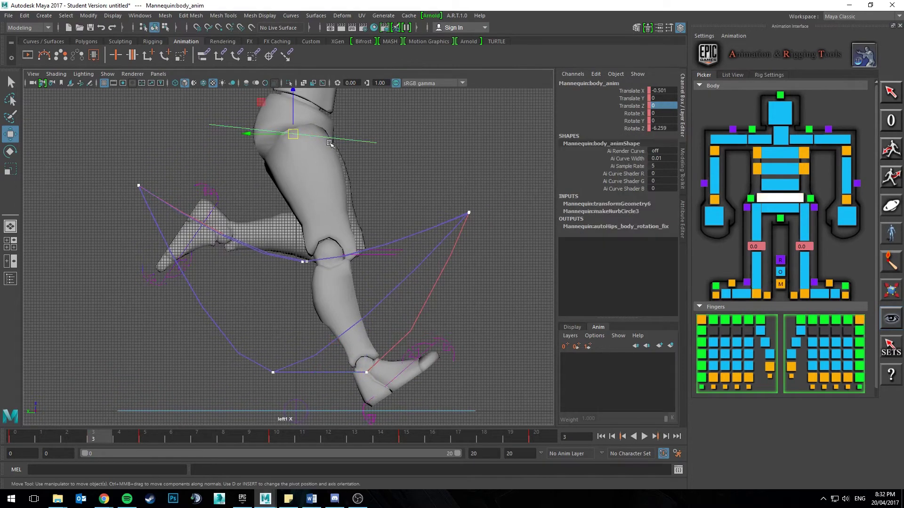
click(151, 433)
drag(293, 121, 293, 128)
click(100, 434)
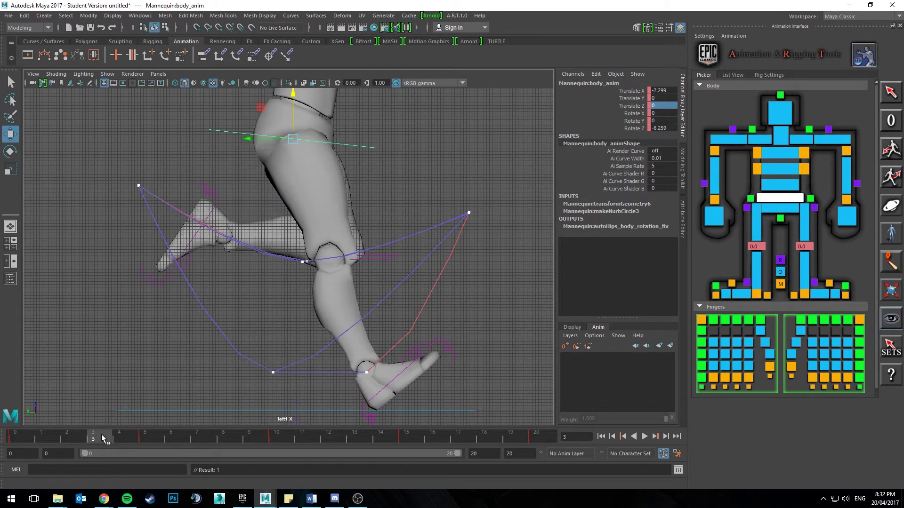
drag(296, 112, 295, 116)
key(ctrl+z)
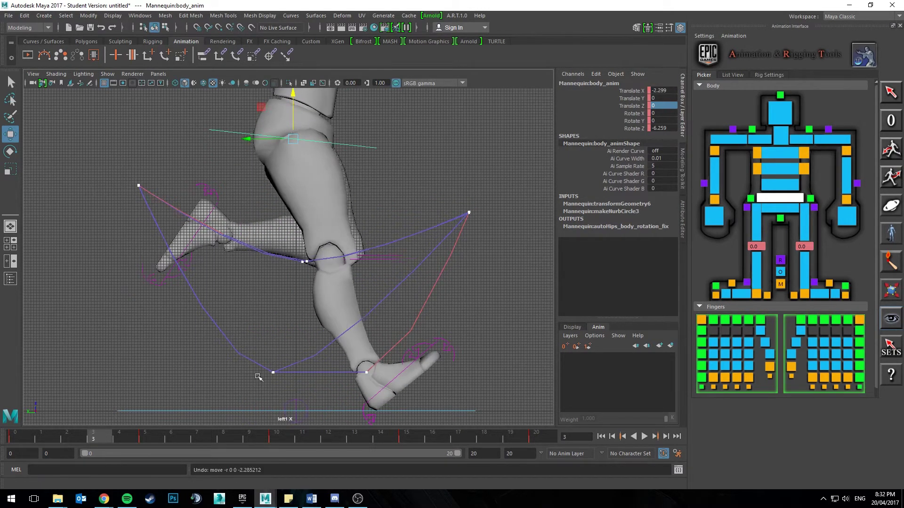
click(145, 434)
drag(293, 122, 293, 131)
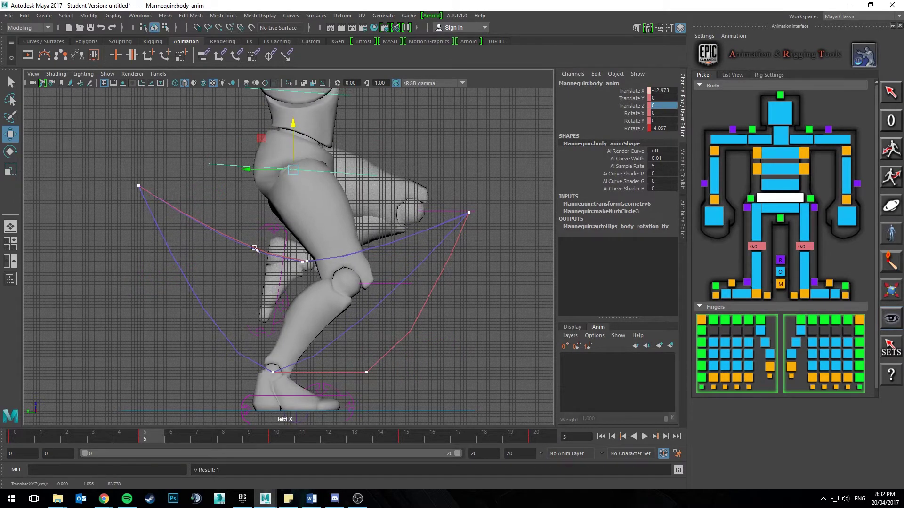
Try lowering the body control at frame 3 to about -5.6 in Translate X, and undo it
click(95, 435)
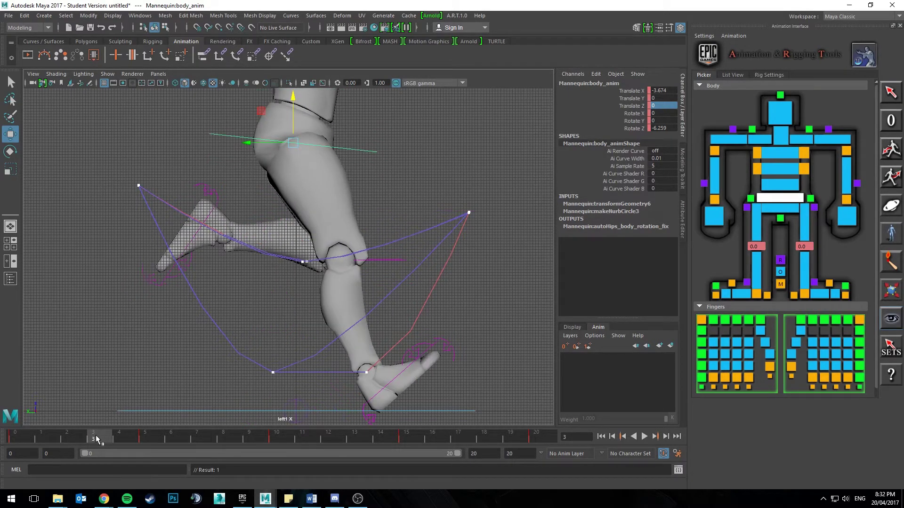
drag(297, 116, 297, 121)
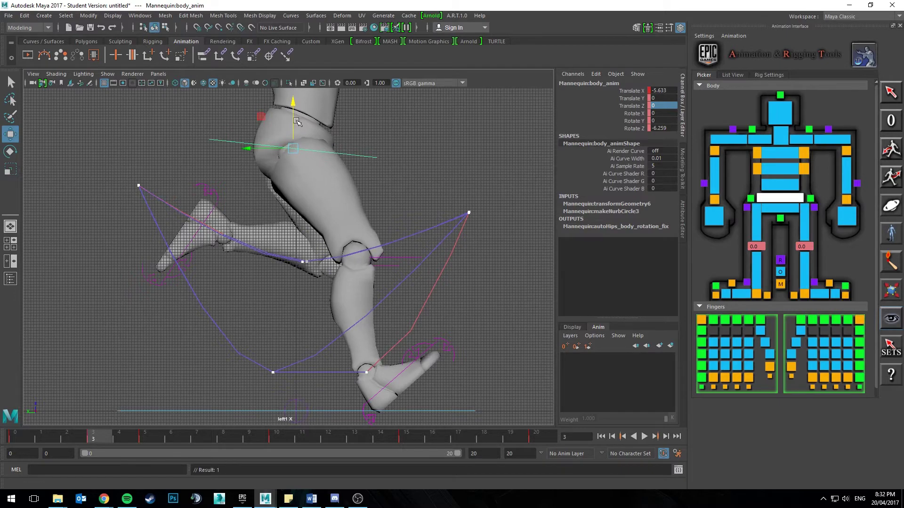
key(ctrl+z)
alt+middle_drag(298, 205, 298, 215)
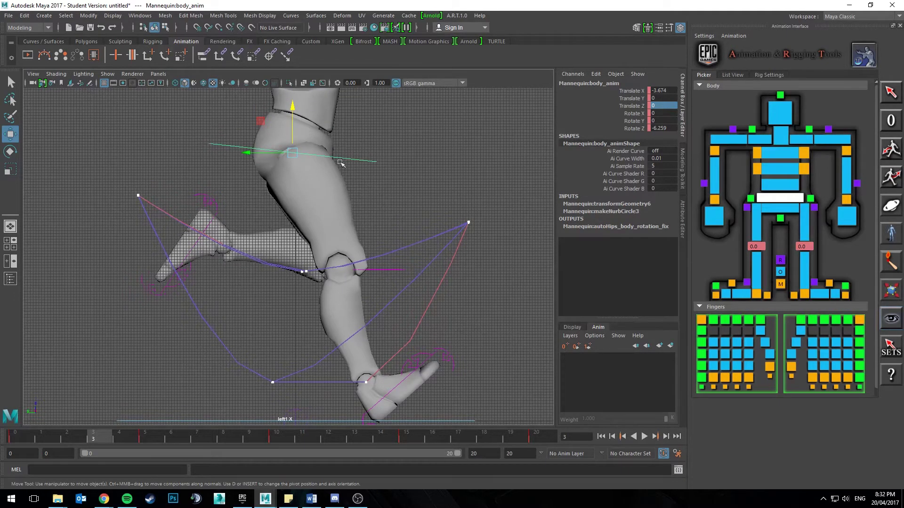
Copy the body control's frame 5 pose to frame 15, key it there, and scrub back to frame 0
click(151, 439)
click(411, 437)
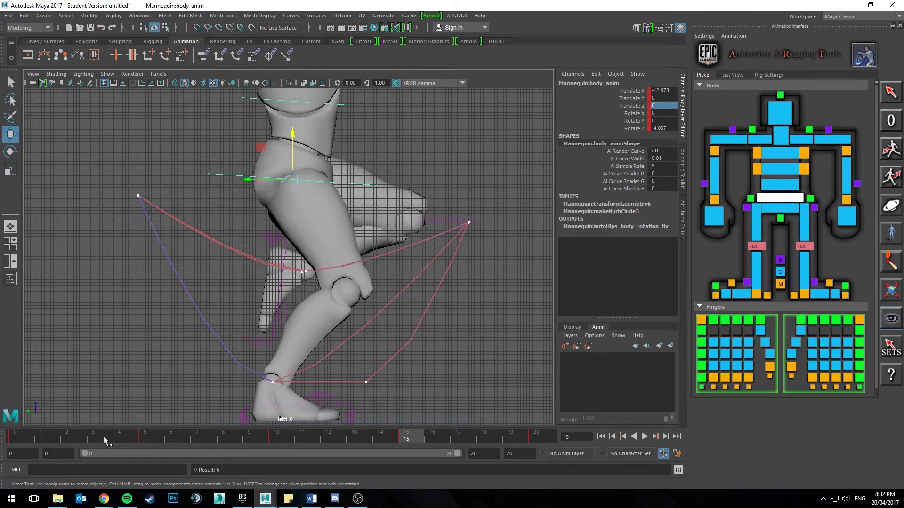
drag(104, 437, 14, 438)
Select the right foot control and flatten the foot at frame 4 by setting Rotate X to 0
click(505, 233)
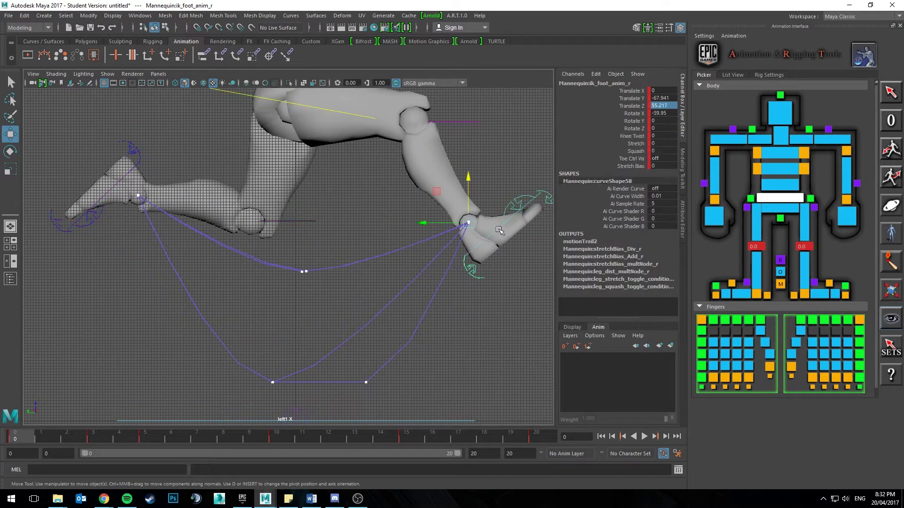
drag(20, 437, 97, 439)
alt+middle_drag(285, 386, 293, 375)
alt+middle_drag(396, 362, 394, 356)
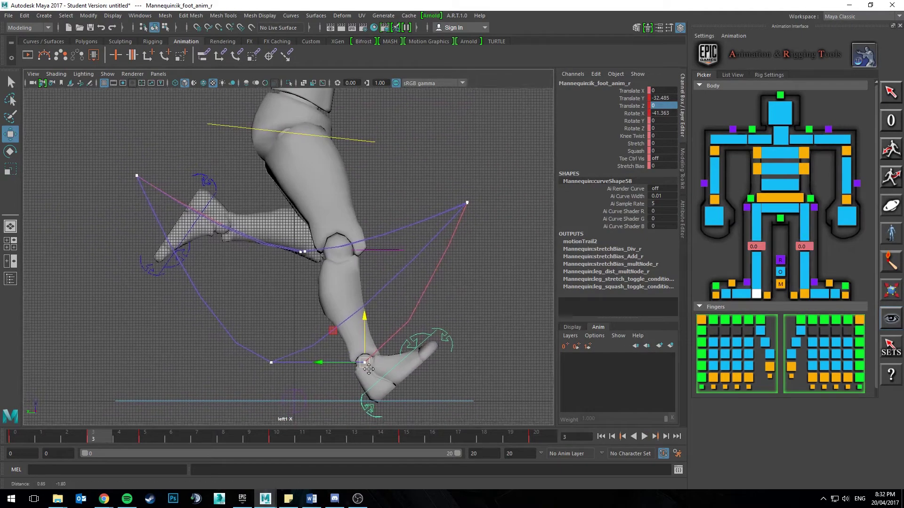
drag(97, 437, 131, 439)
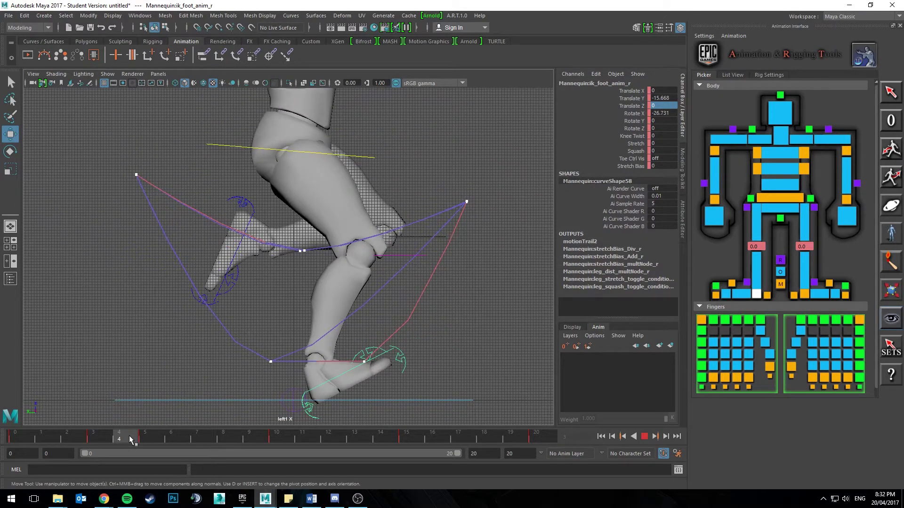
alt+middle_drag(271, 377, 276, 369)
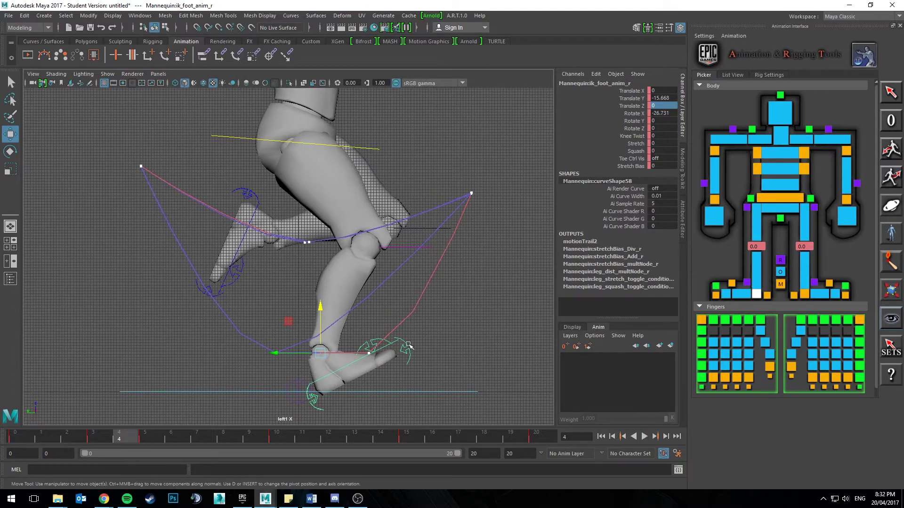
double_click(660, 113)
text(0)
key(Return)
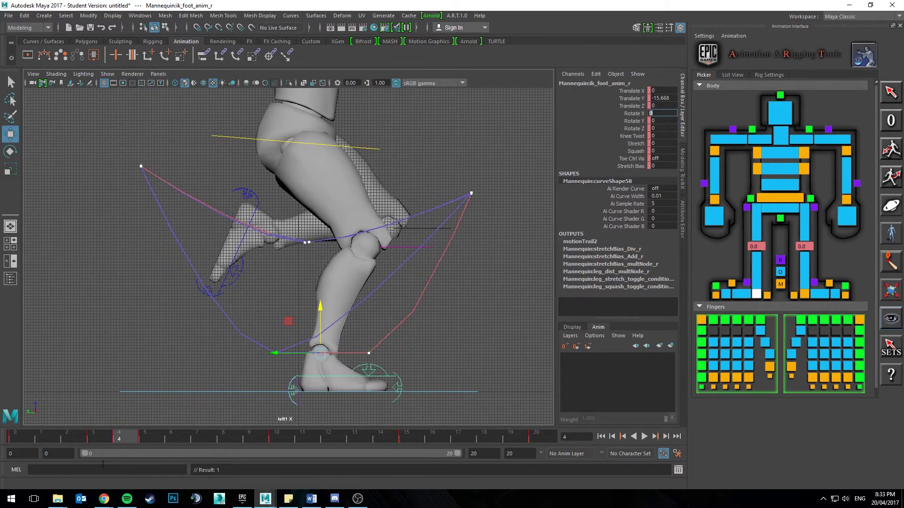
Plant the right foot at frame 6 by setting its Rotate X and Translate Z to 0
drag(130, 441, 170, 437)
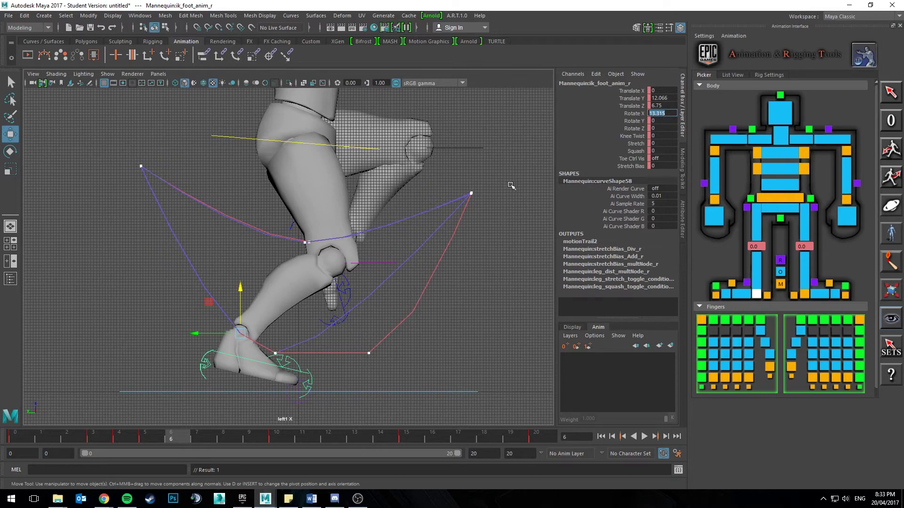
key(Return)
click(659, 105)
text(0)
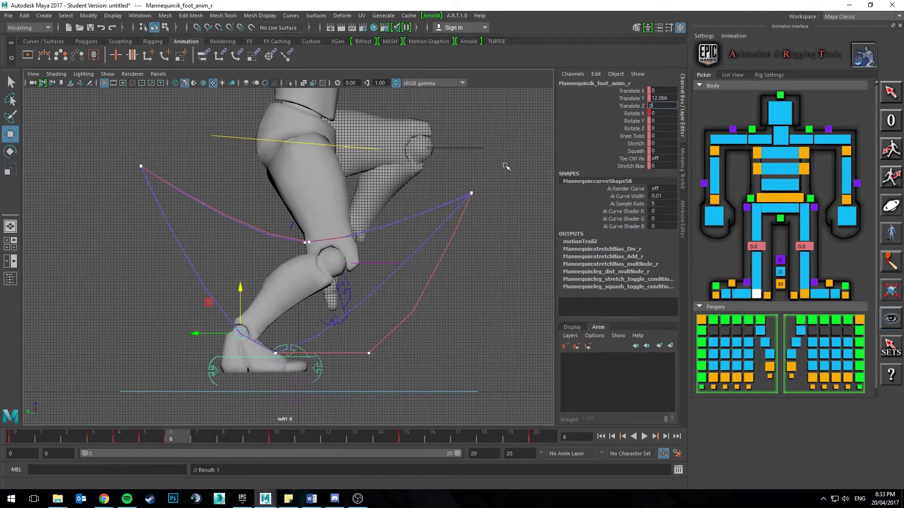
key(Return)
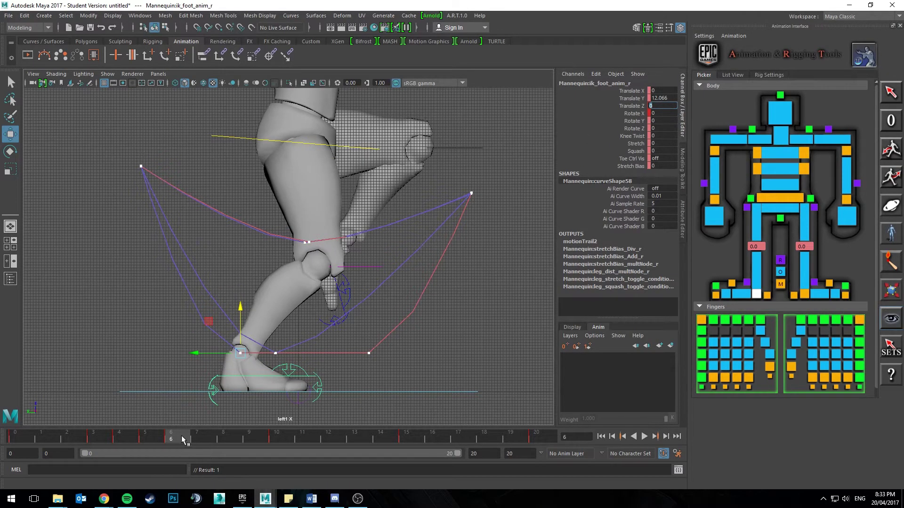
Plant the right foot flat at frame 7 with Translate Z and Rotate X both set to 0
click(194, 437)
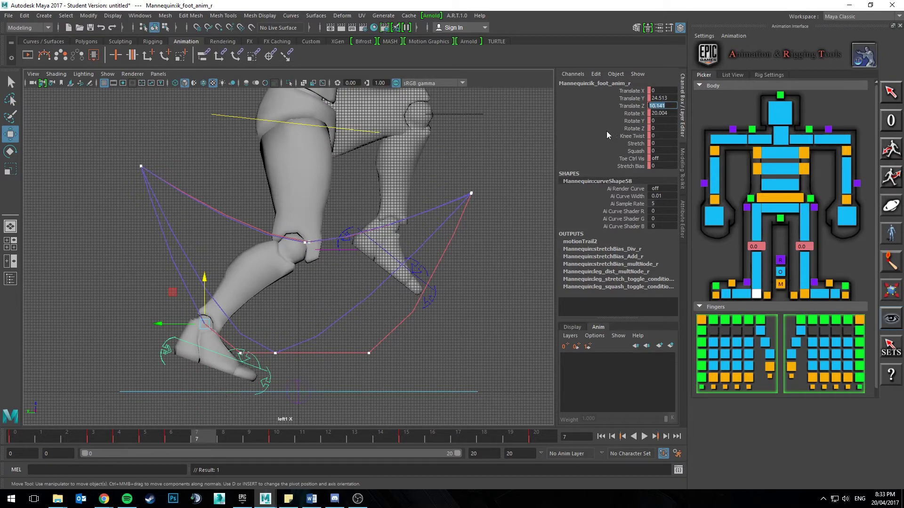
scroll(223, 274, down, 1)
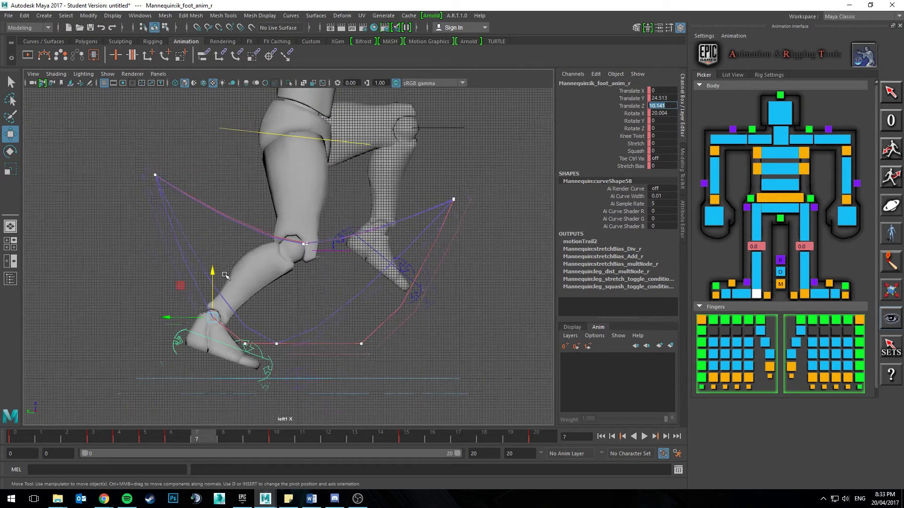
scroll(223, 274, up, 1)
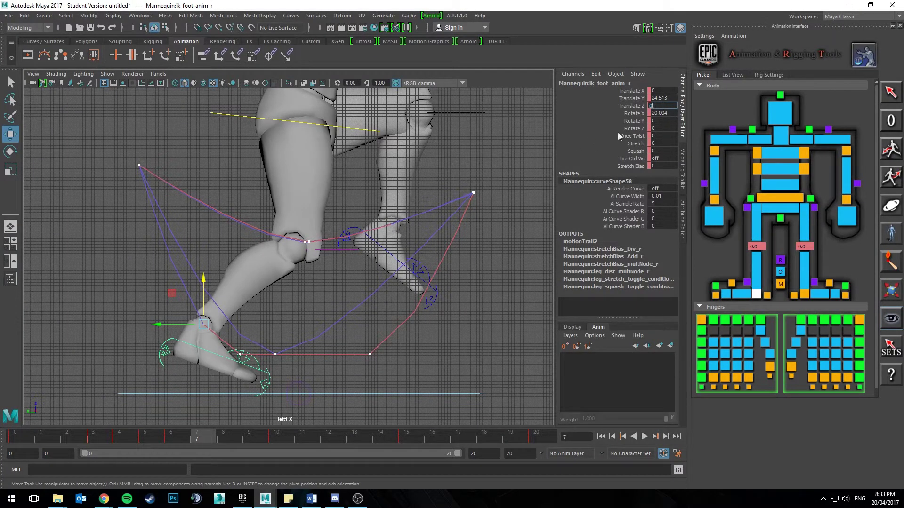
key(Tab)
text(0)
key(Return)
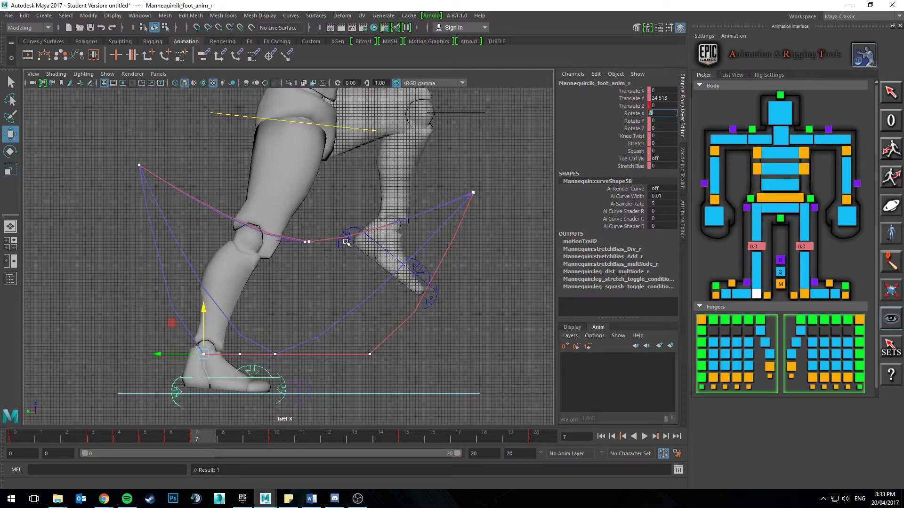
Select the right heel control and key its neutral pose at frame 6
alt+middle_drag(252, 337, 266, 334)
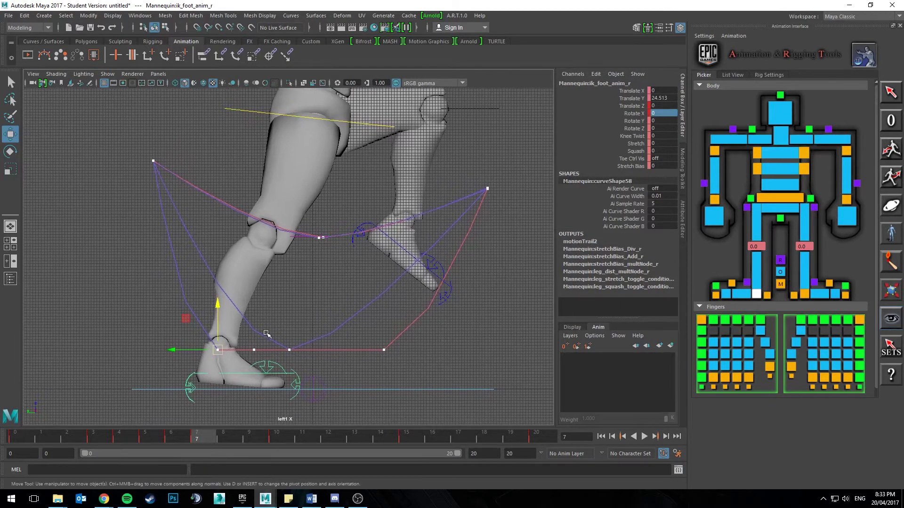
click(188, 386)
alt+middle_drag(187, 384, 201, 375)
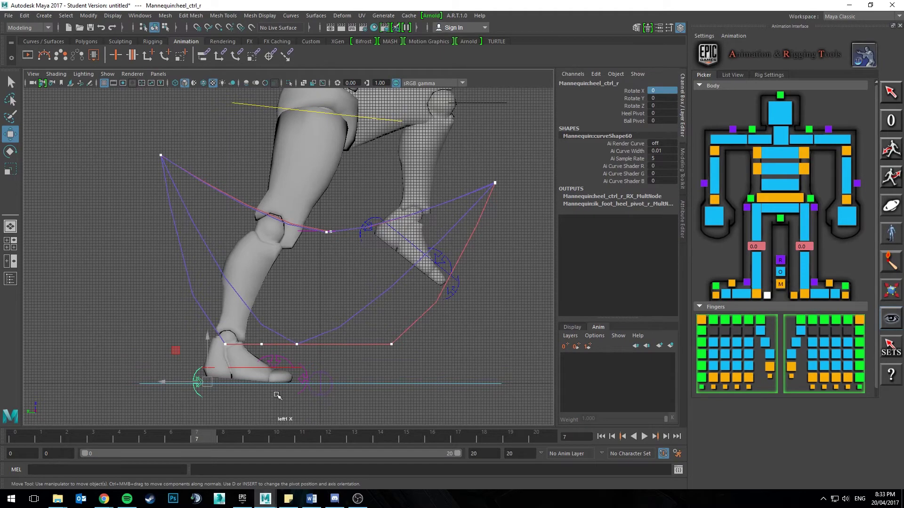
alt+middle_drag(203, 408, 217, 406)
alt+right_drag(217, 406, 235, 406)
alt+middle_drag(235, 406, 241, 394)
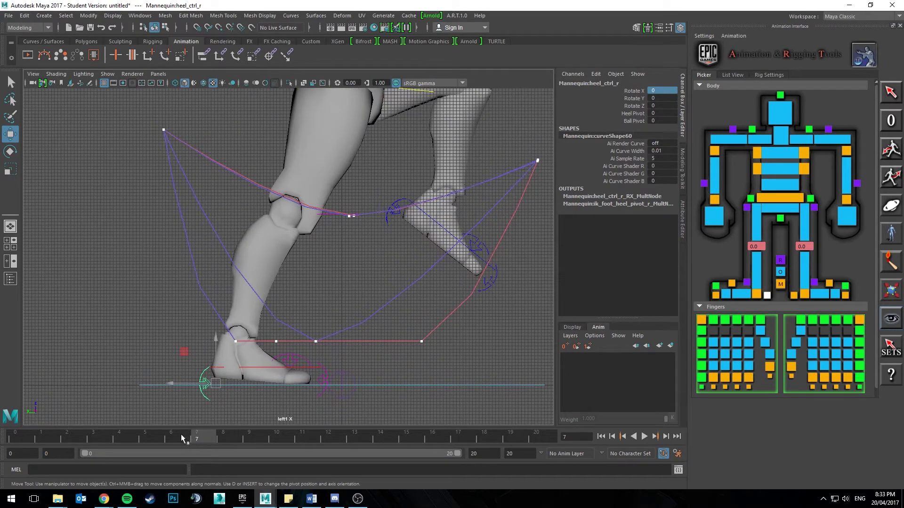
click(181, 434)
key(s)
Rotate the right heel control at frame 7 to about -22 in Rotate Z so the heel lifts
click(192, 436)
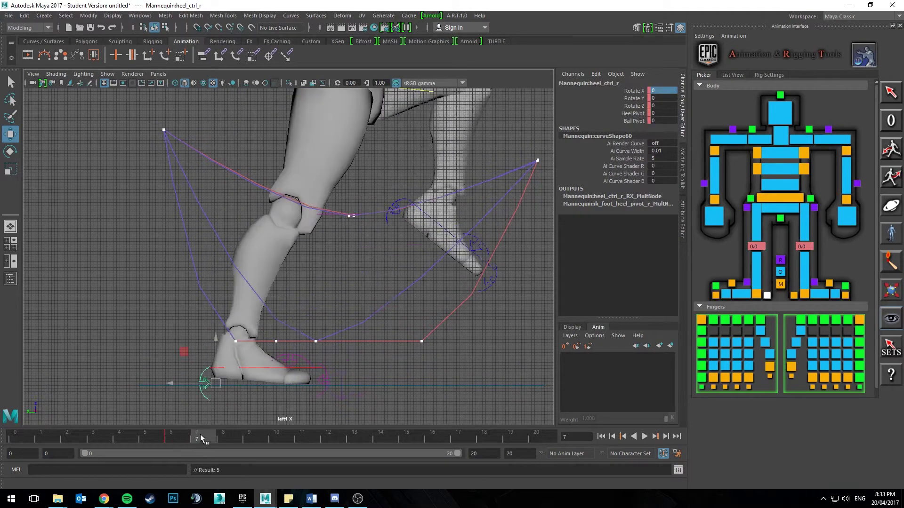
alt+middle_drag(217, 359, 222, 356)
key(e)
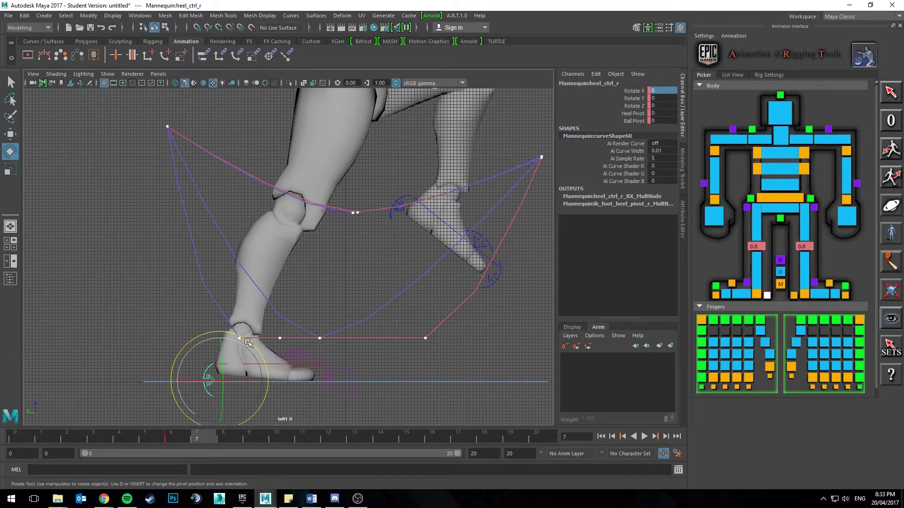
mouse_move(258, 350)
mouse_down()
mouse_move(252, 342)
mouse_move(269, 344)
mouse_up()
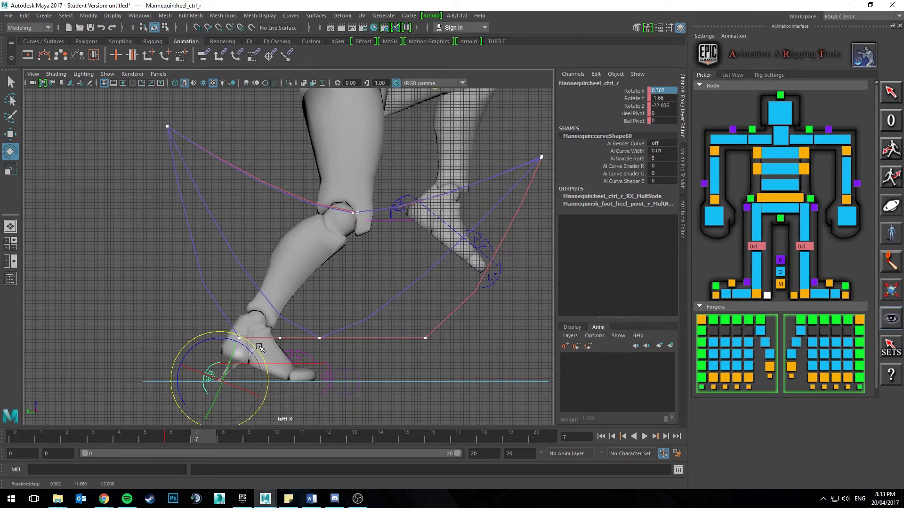
Select the right foot IK control and slide it backward at frame 7 to about 36.3 in Translate Y
alt+middle_drag(270, 343, 291, 338)
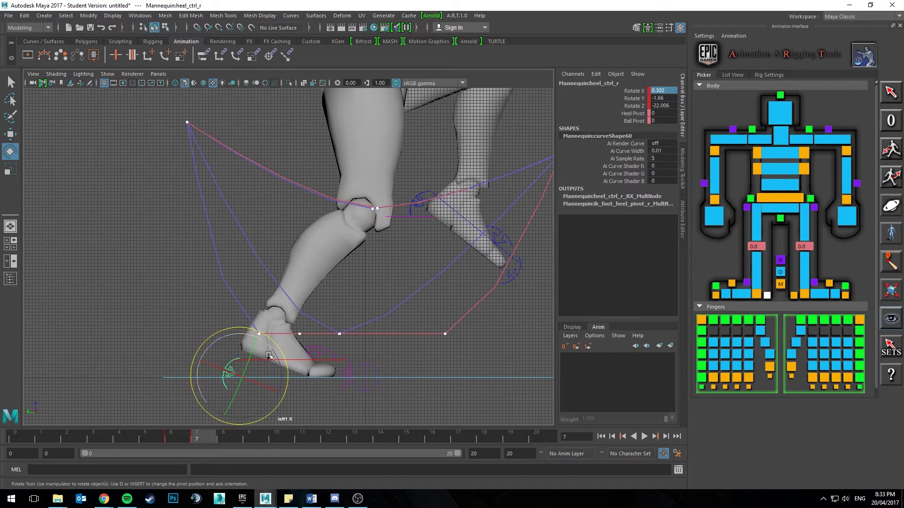
click(310, 400)
click(263, 362)
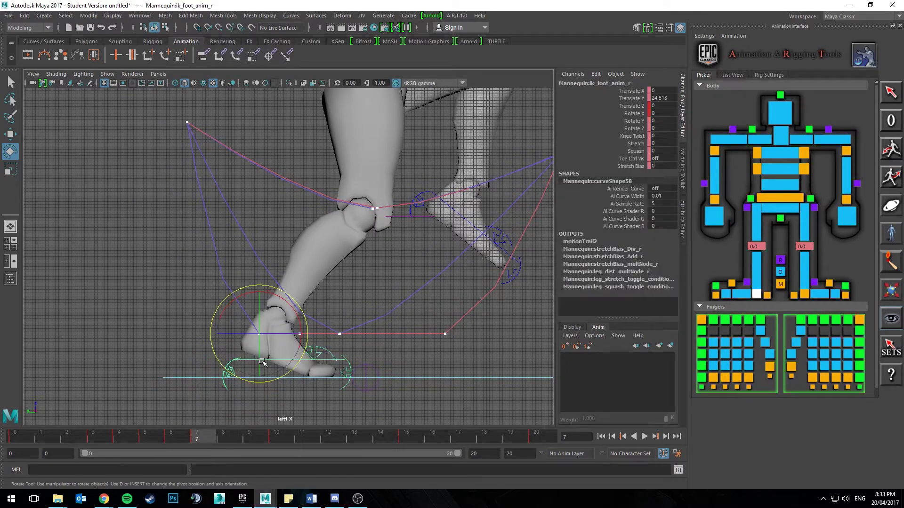
key(w)
alt+middle_drag(245, 379, 239, 383)
drag(220, 339, 181, 342)
alt+middle_drag(241, 332, 239, 339)
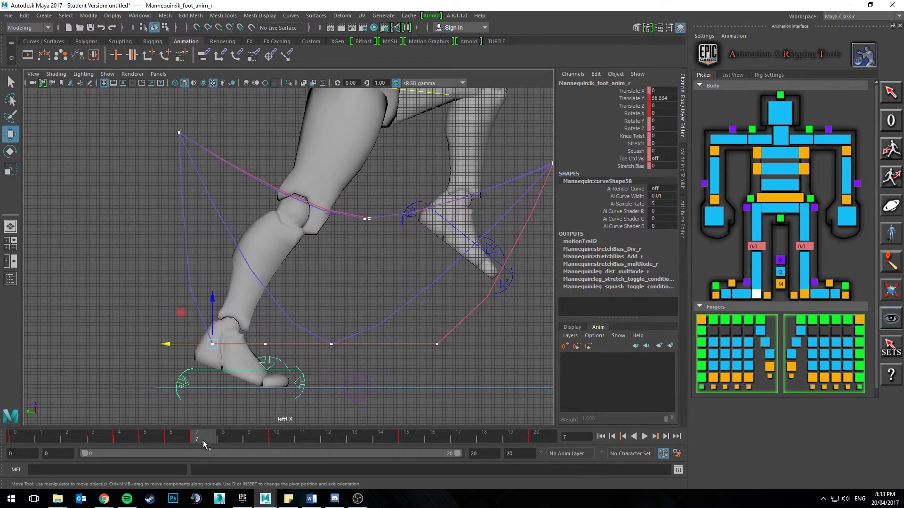
Move the right foot control forward at frame 5 to about -4.5 in Translate Y
drag(187, 438, 145, 439)
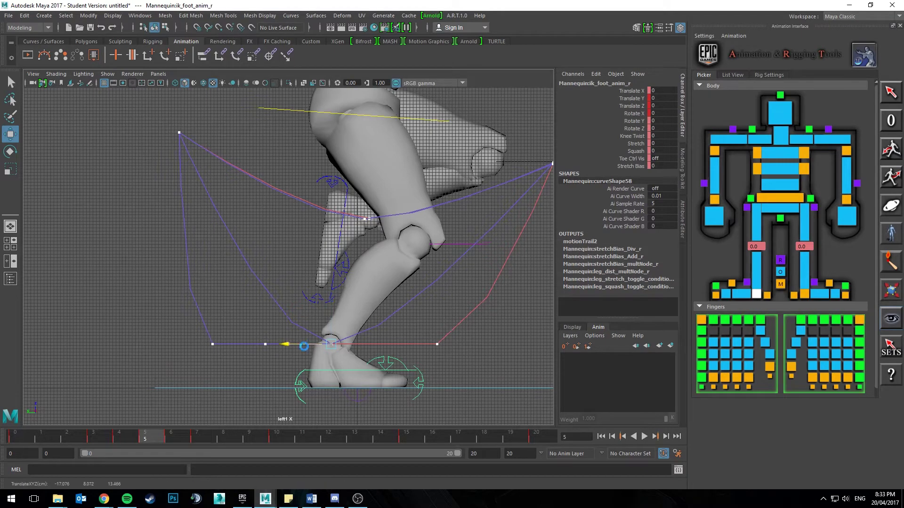
drag(304, 344, 309, 345)
alt+middle_drag(215, 401, 210, 405)
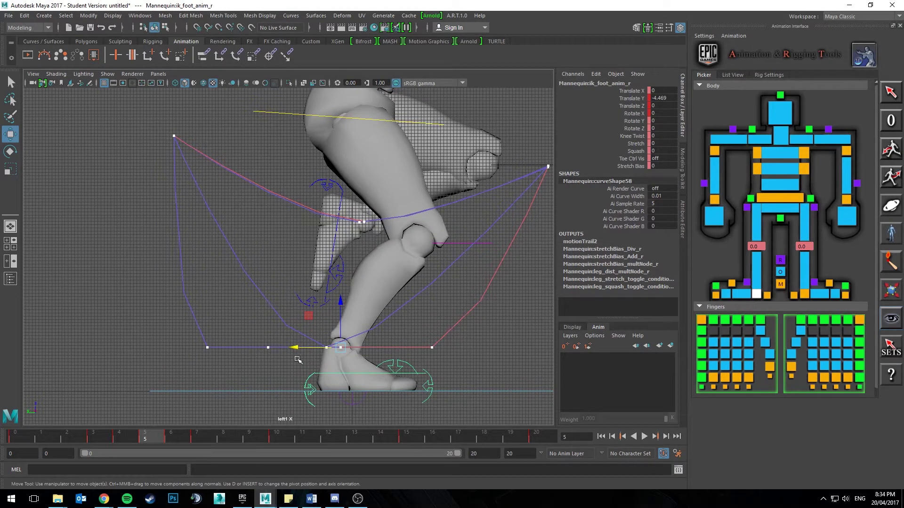
alt+middle_drag(335, 296, 314, 308)
Scrub through the timeline and play the run cycle to examine the right foot's ground contact
drag(162, 433, 41, 437)
key(ctrl+z)
alt+middle_drag(416, 282, 381, 303)
alt+right_drag(382, 304, 173, 386)
key(alt+v)
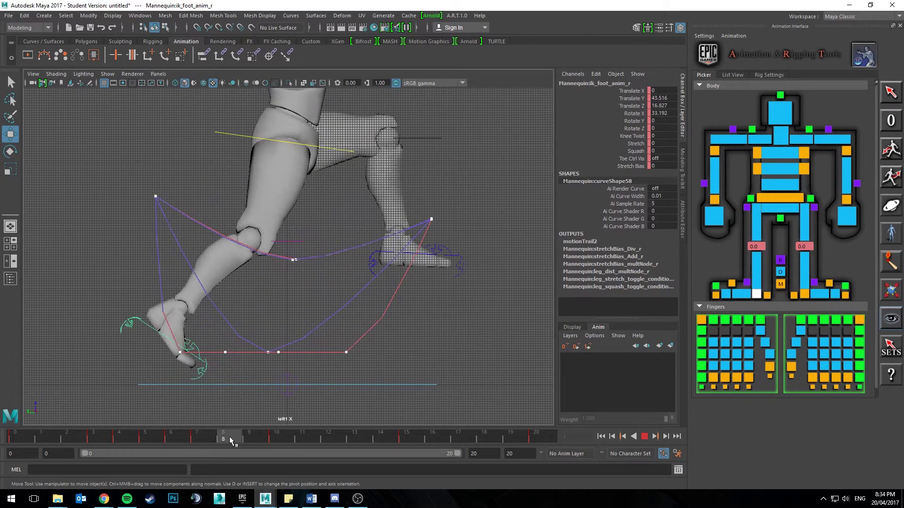
drag(306, 439, 586, 431)
click(644, 436)
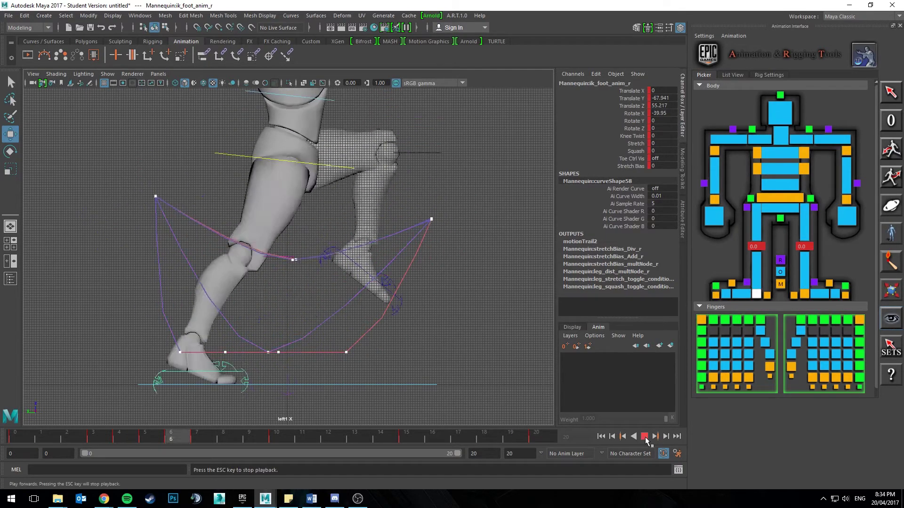
click(644, 436)
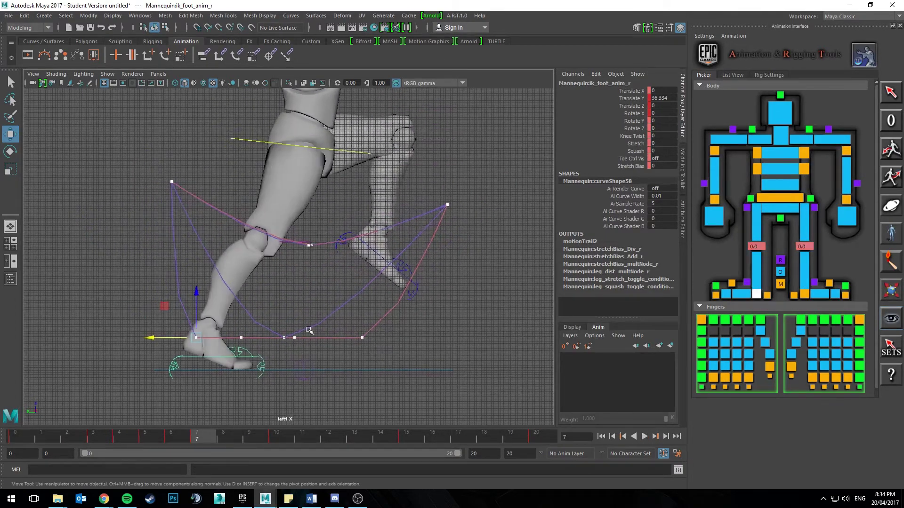
Select the left foot IK control and set its Translate Z and Rotate X to 0 at frame 13
click(260, 362)
scroll(259, 361, up, 2)
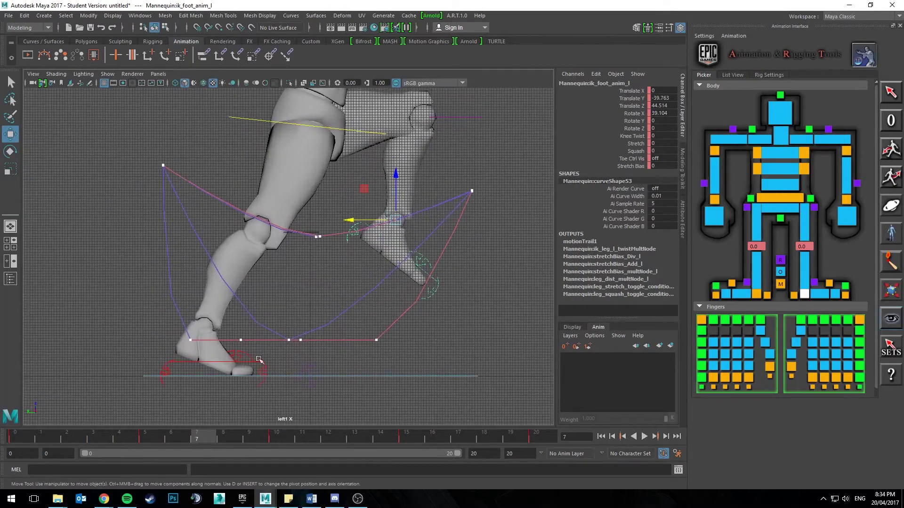
drag(206, 443, 354, 427)
scroll(346, 354, up, 3)
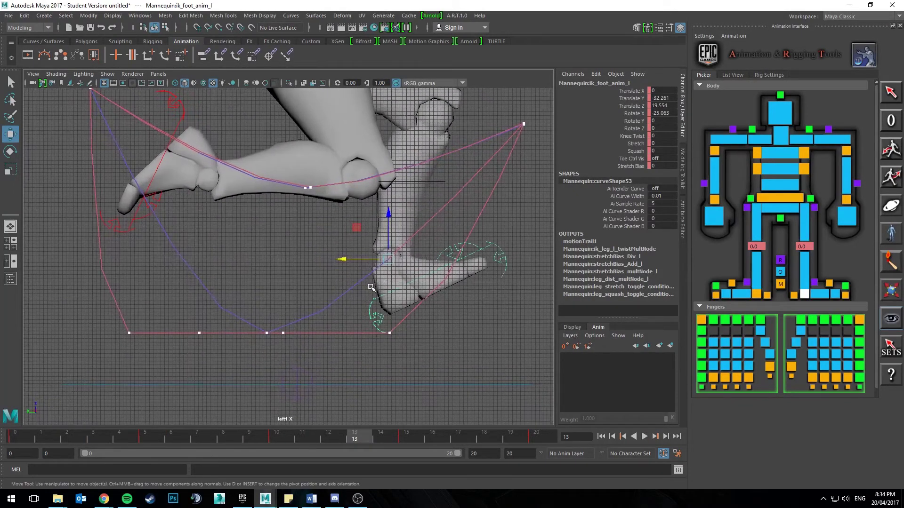
text(0)
key(Tab)
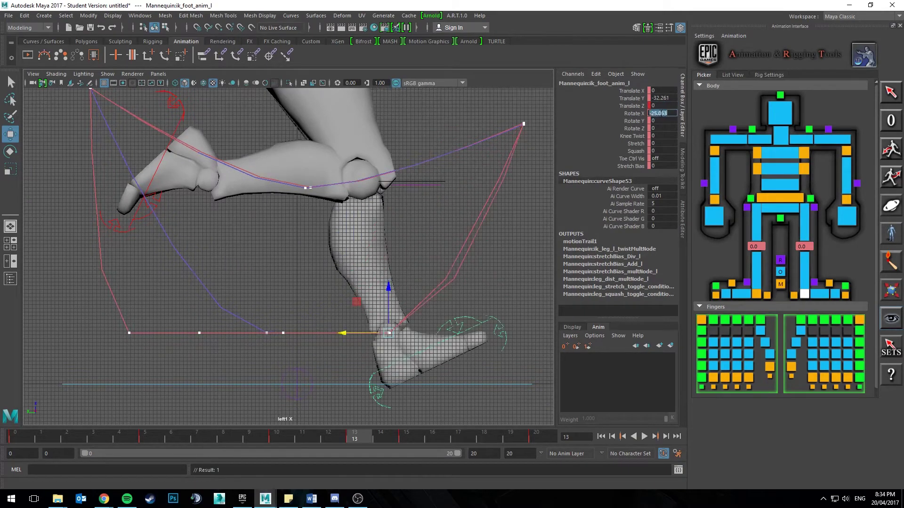
text(0)
key(Return)
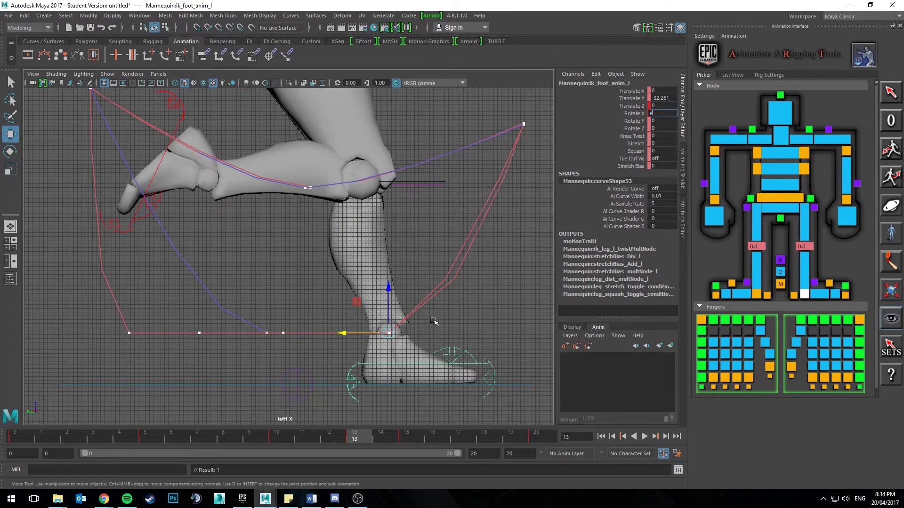
Rotate the left foot control at frame 13 to about -35 in Rotate X for the heel strike
alt+middle_drag(434, 322, 422, 327)
key(e)
drag(413, 309, 390, 289)
alt+middle_drag(327, 251, 339, 282)
scroll(339, 282, down, 2)
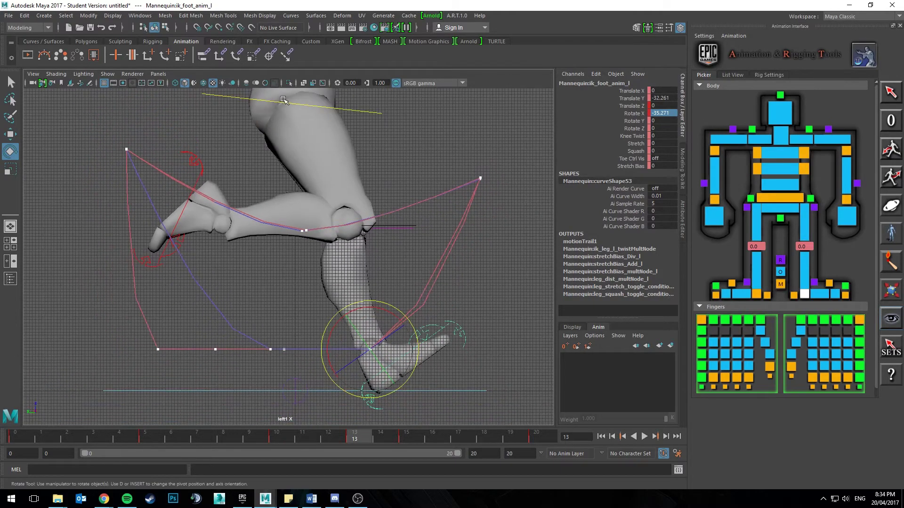
Flatten the left foot at frame 14 by setting its Rotate X to 0
alt+middle_drag(285, 271, 311, 254)
scroll(301, 249, up, 1)
key(w)
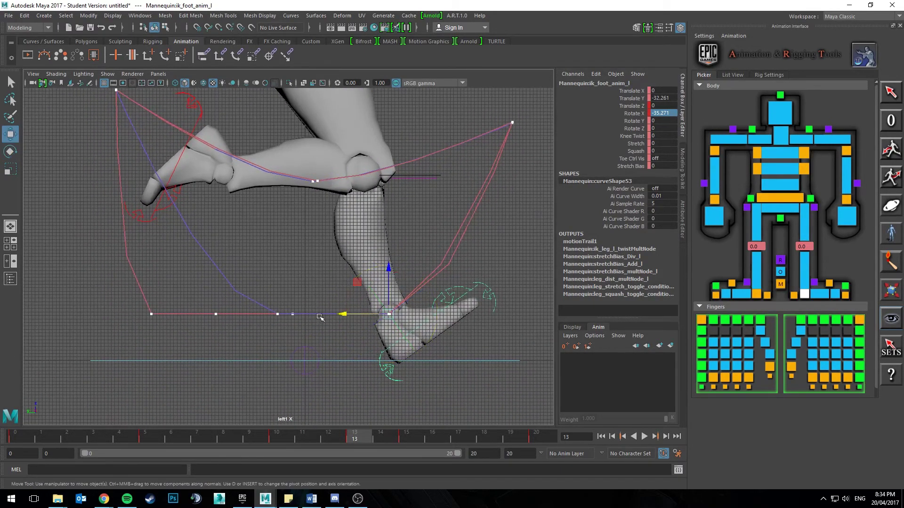
click(369, 438)
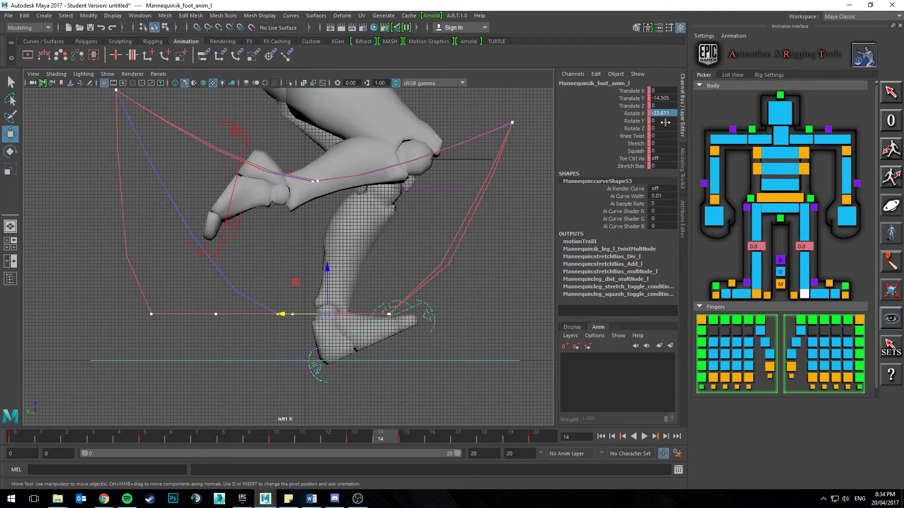
Plant the left foot flat at frame 16 with Rotate X and Translate Z both set to 0
click(409, 433)
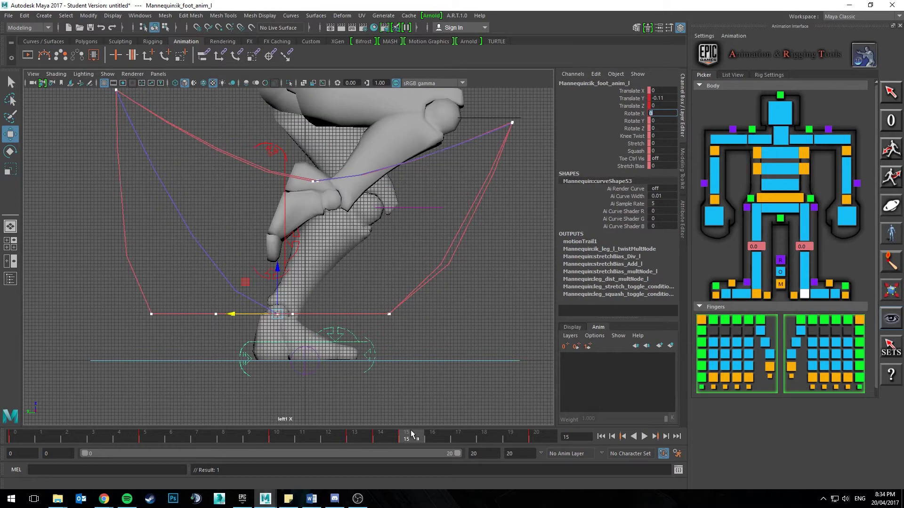
click(432, 437)
key(Return)
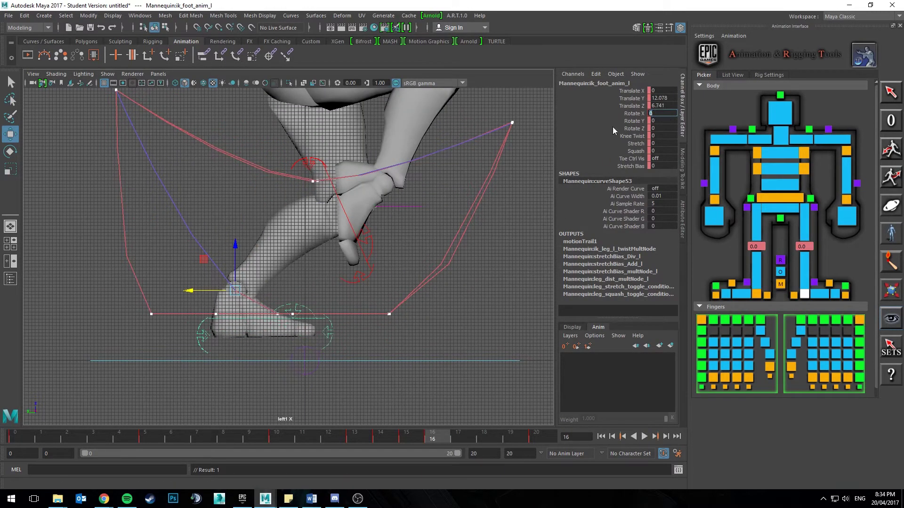
click(659, 106)
text(0)
key(Return)
Set the left foot's Rotate X and Translate Z to 0 at frame 17 and slide it backward to about 36.1 in Translate Y
click(458, 435)
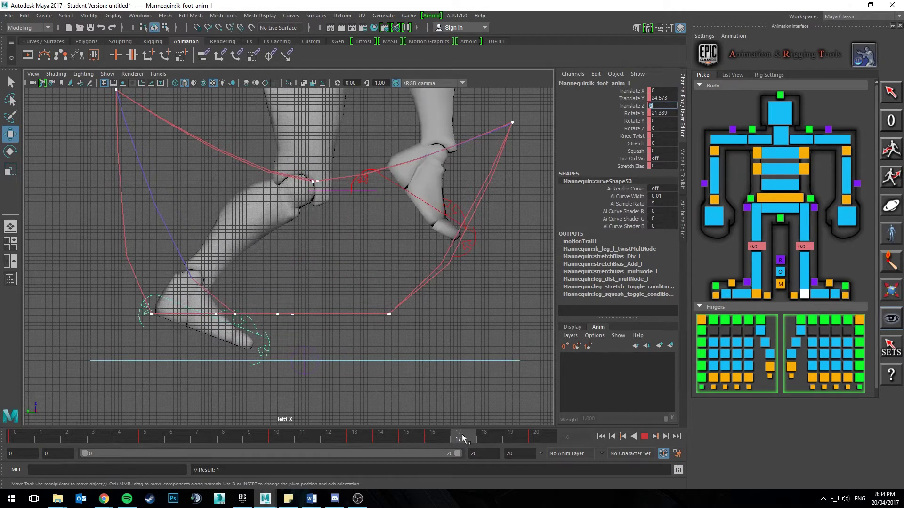
click(659, 113)
text(0)
key(Return)
click(662, 105)
text(0)
key(Return)
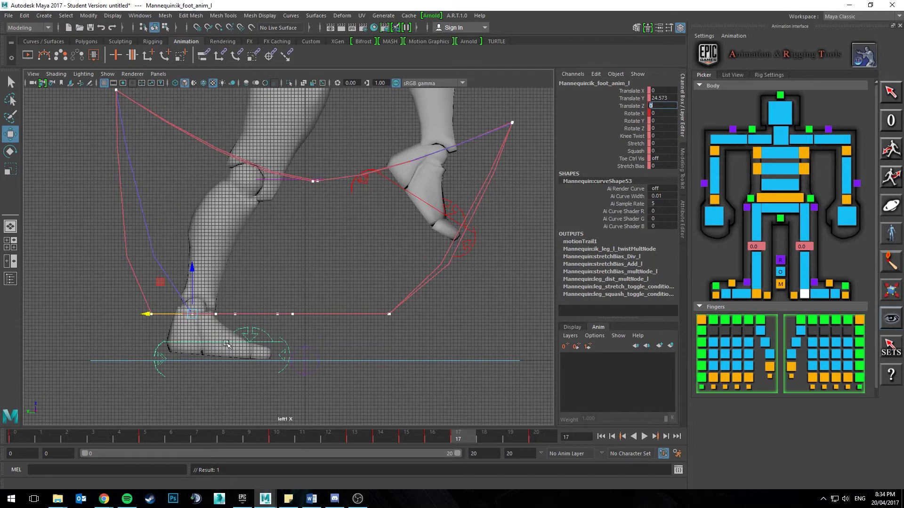
drag(188, 317, 129, 319)
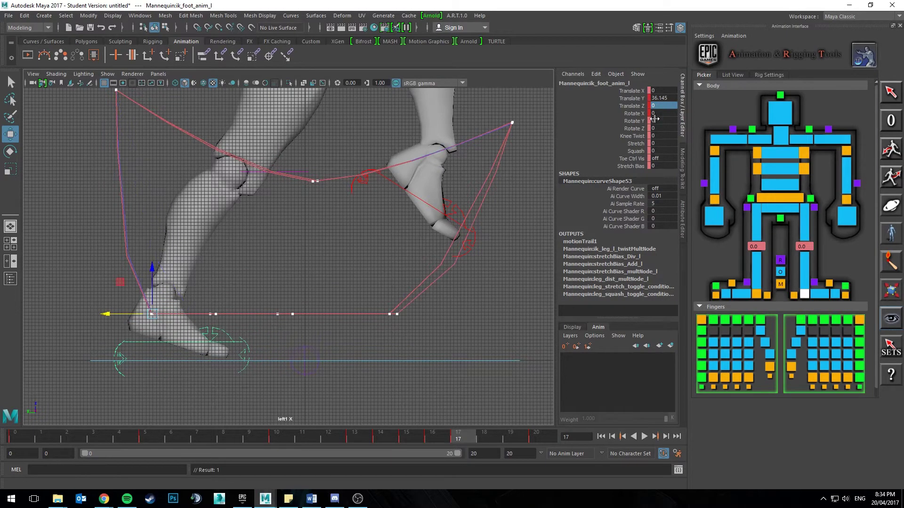
Key the left heel control's neutral pose at frame 16, and rotate it at frame 17 so the heel lifts
click(117, 354)
key(s)
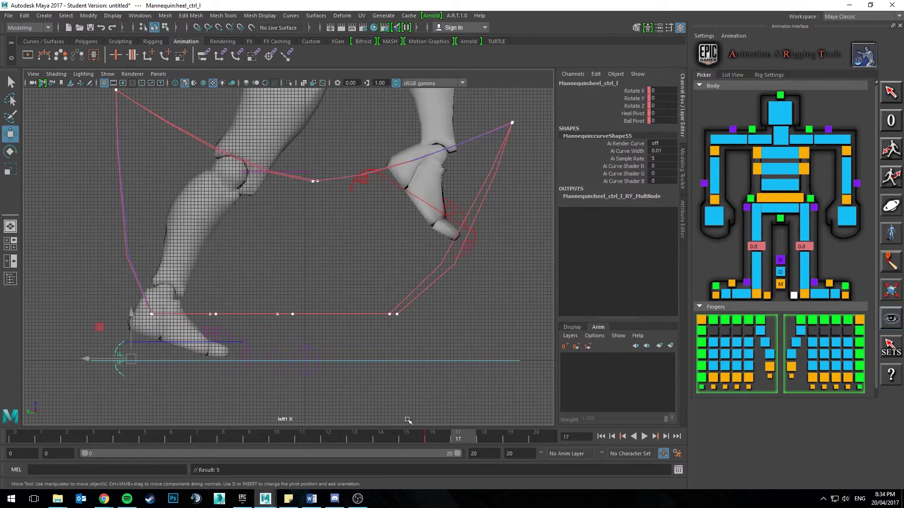
key(e)
drag(155, 318, 172, 327)
alt+middle_drag(280, 278, 287, 309)
scroll(282, 306, down, 2)
Try to shift the left foot IK control along the ground at frame 13
drag(452, 441, 384, 439)
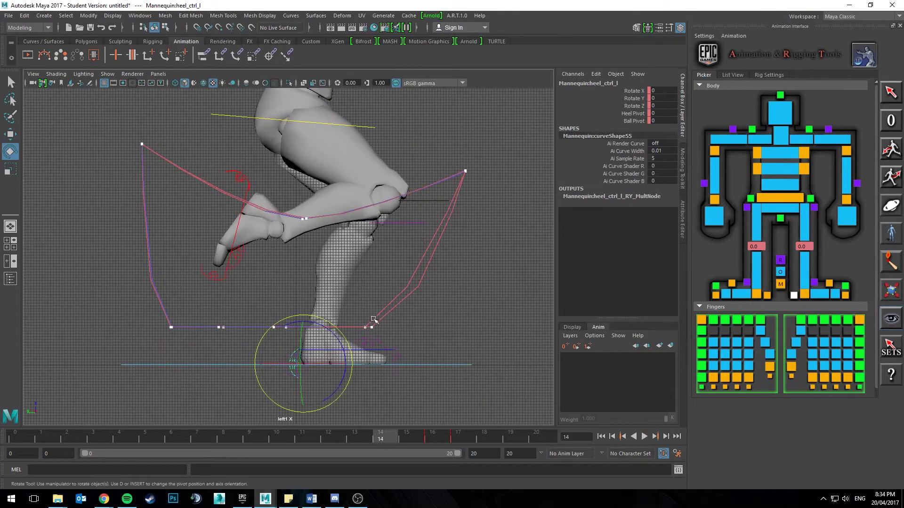
click(365, 352)
click(380, 351)
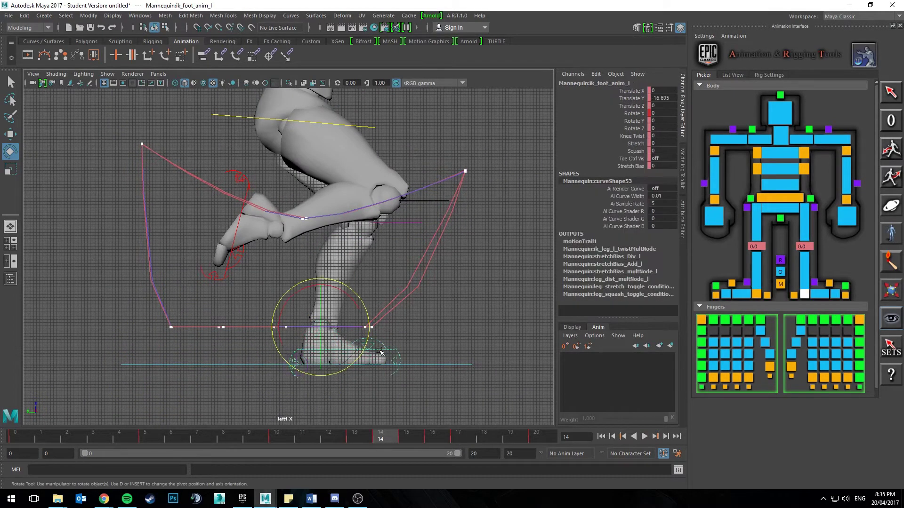
drag(383, 438, 367, 440)
alt+middle_drag(351, 363, 351, 353)
scroll(353, 352, up, 2)
key(w)
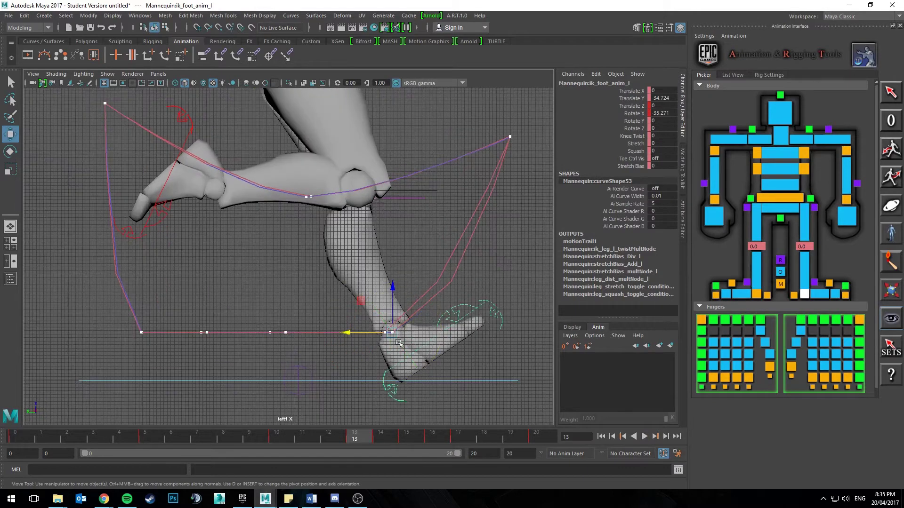
drag(378, 334, 377, 336)
key(ctrl+z)
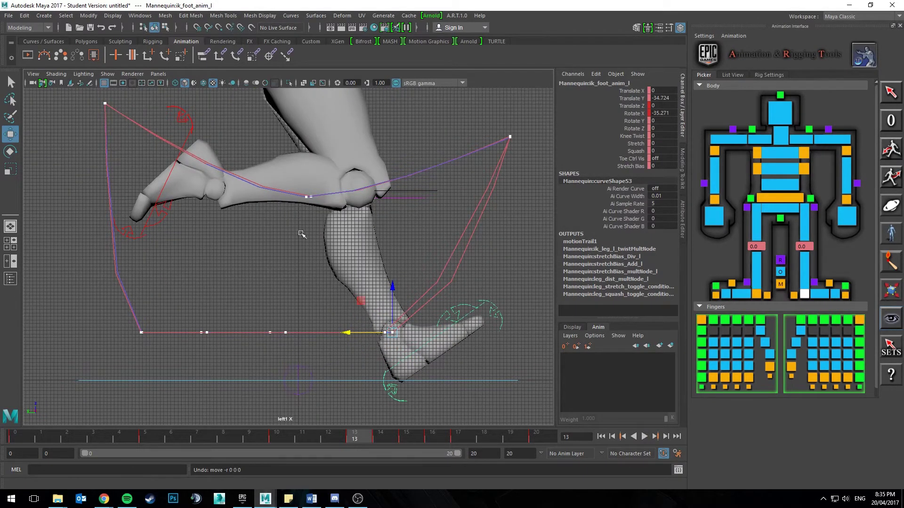
Select the right foot control and move it forward at frame 3 to about -33.4 in Translate Y
click(172, 172)
click(170, 173)
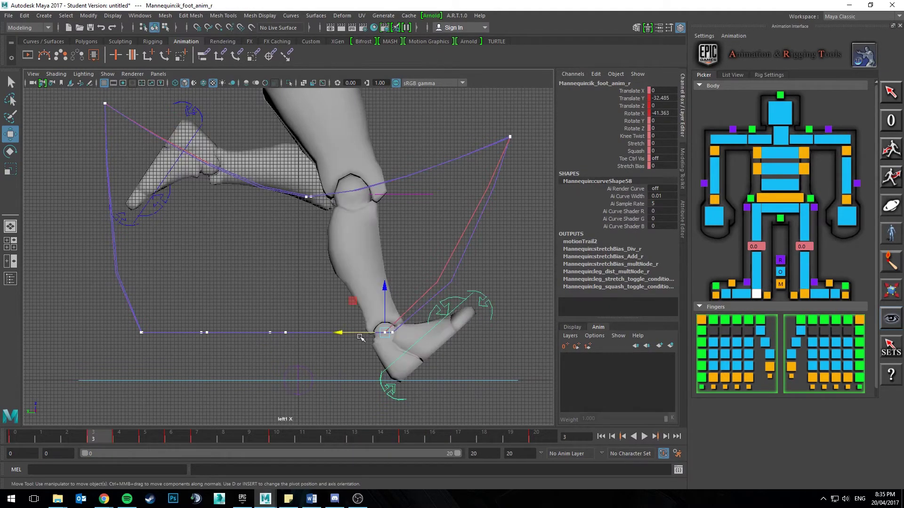
drag(360, 338, 365, 335)
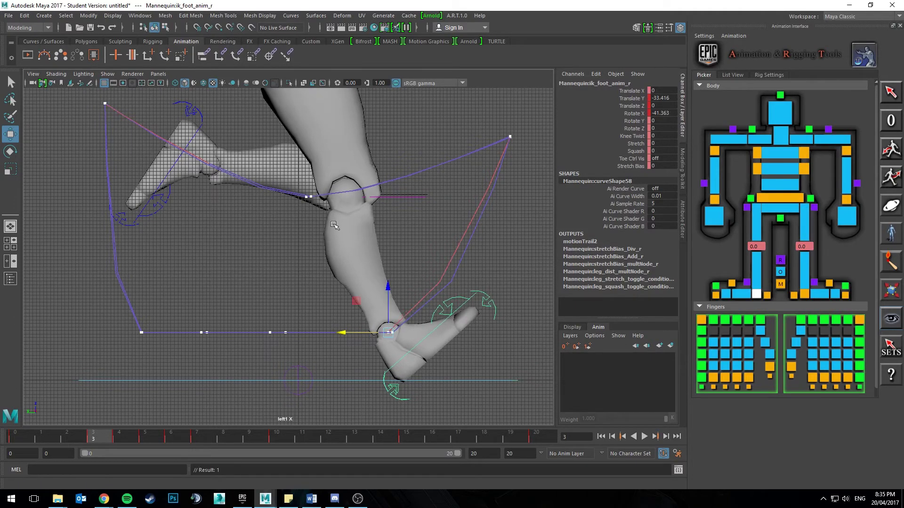
Switch the viewport from the side view to the persp camera with the mannequin's upper body in view
scroll(331, 264, down, 3)
alt+middle_drag(333, 225, 323, 318)
scroll(319, 306, down, 1)
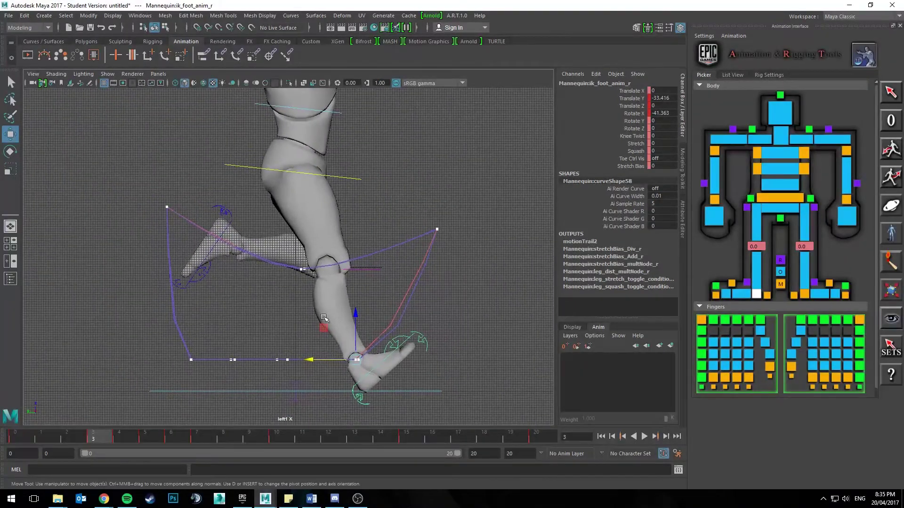
alt+middle_drag(328, 240, 322, 286)
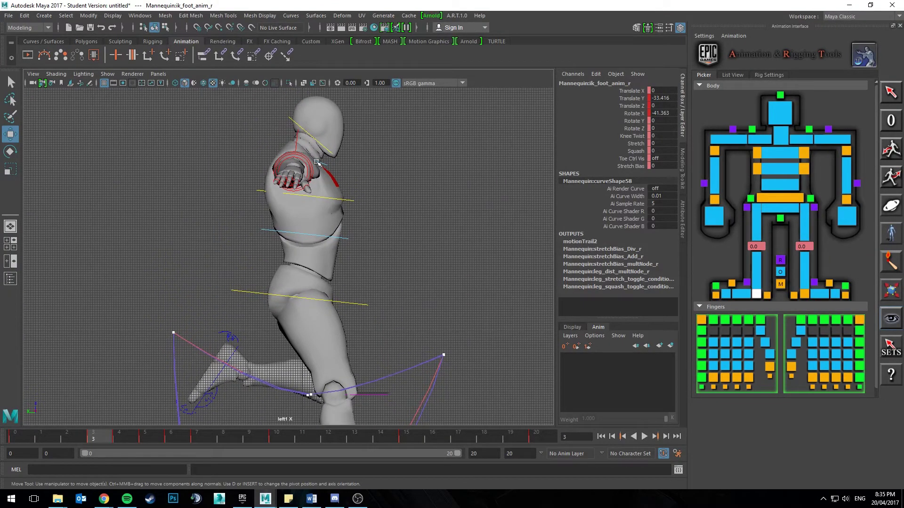
click(158, 74)
mouse_move(176, 100)
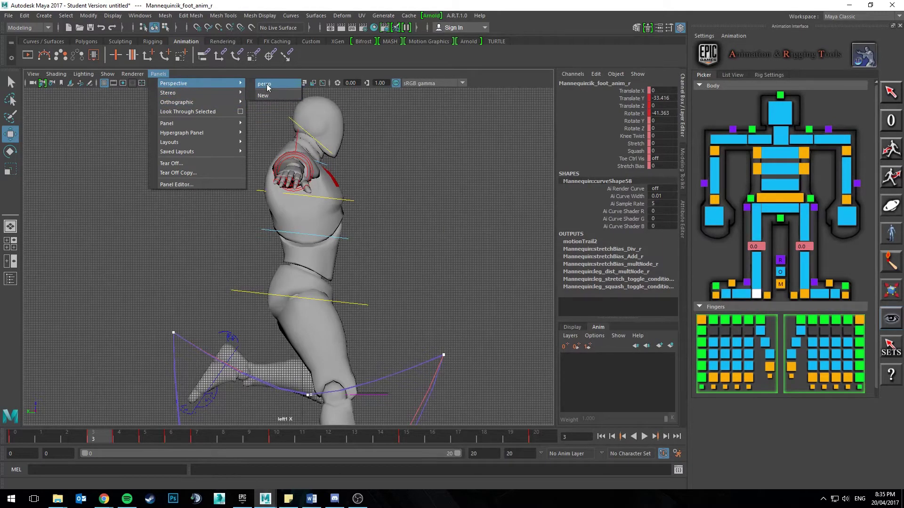
click(266, 86)
alt+drag(312, 182, 300, 259)
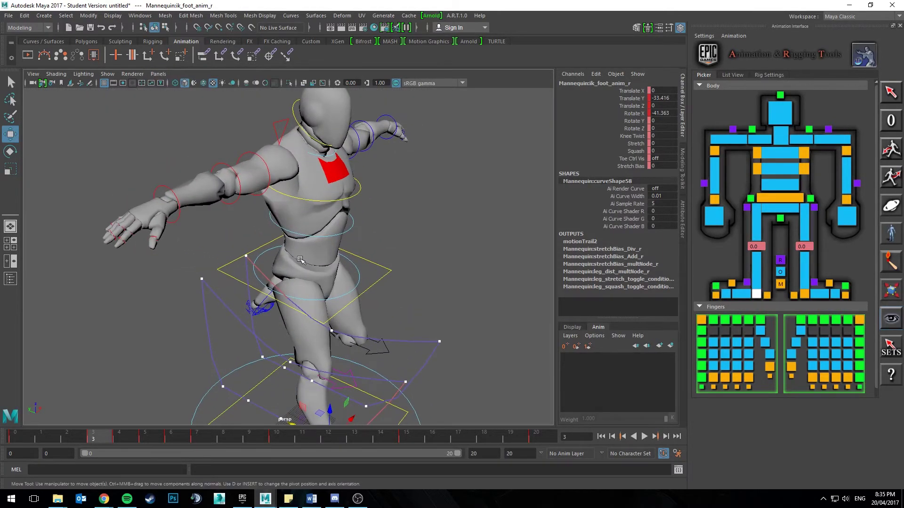
Try lowering both FK upper arms at frame 3, with the right arm at about 68 in Rotate Y
click(260, 148)
alt+drag(261, 149, 88, 266)
key(e)
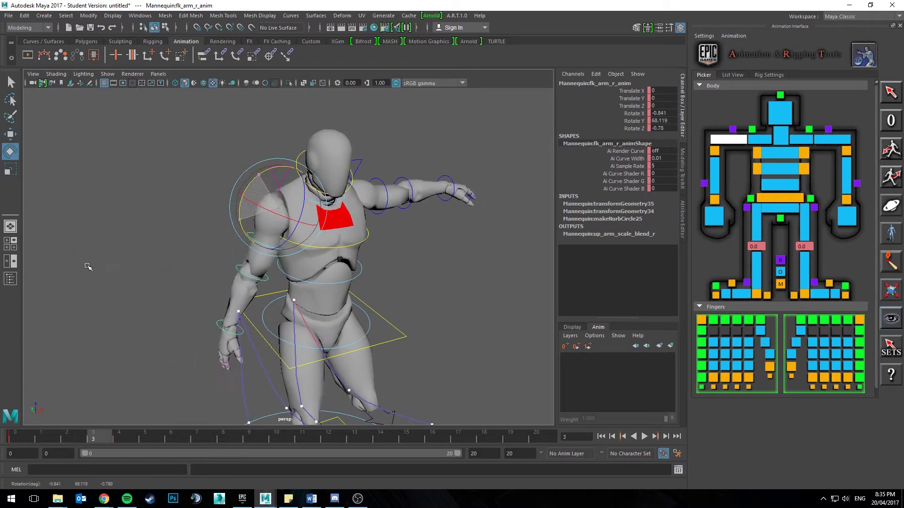
alt+drag(396, 266, 307, 249)
click(330, 183)
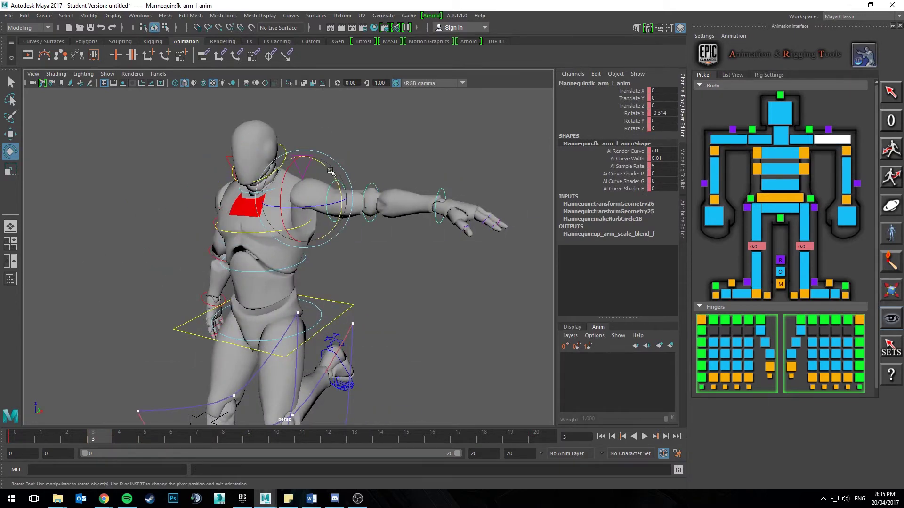
drag(330, 170, 343, 242)
alt+drag(188, 283, 214, 285)
Undo the rotations of both upper arms and return to frame 0
key(ctrl+z)
key(ctrl+z)
key(ctrl+z)
key(ctrl+z)
key(ctrl+z)
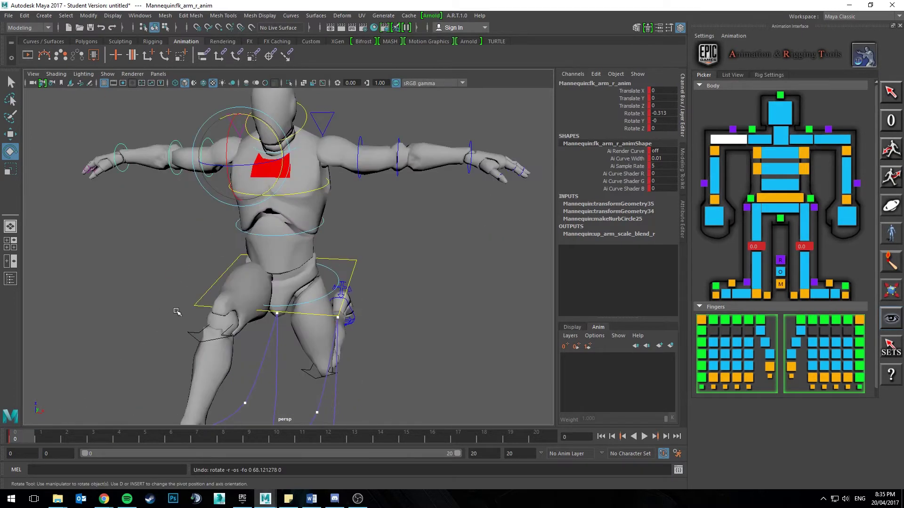
alt+drag(177, 311, 244, 254)
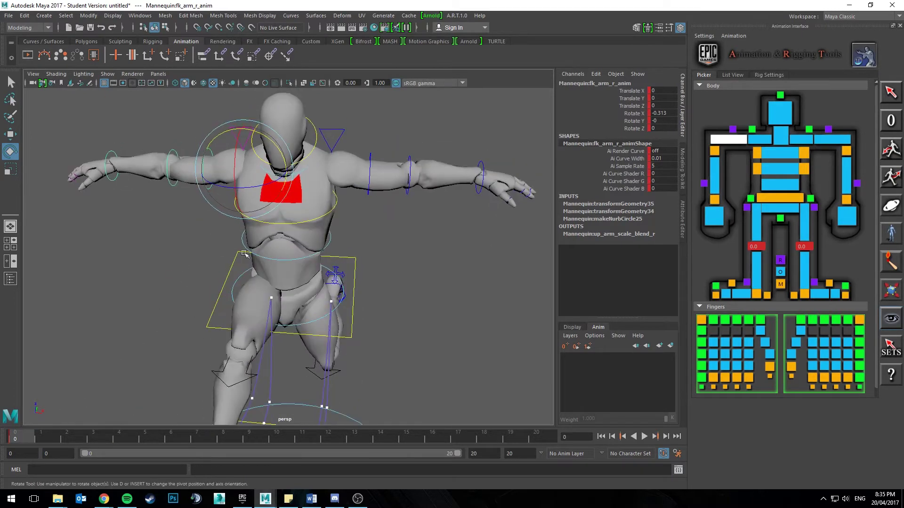
Lower both FK upper arms at frame 0, the right to about 79 and the left to about 76 in Rotate Y, and key the pose
drag(275, 146, 272, 130)
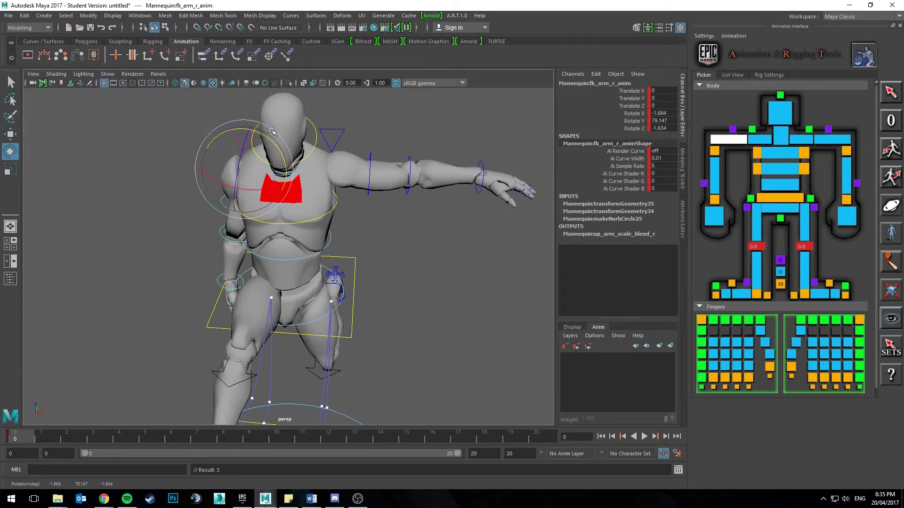
click(373, 160)
click(370, 157)
drag(361, 143, 431, 248)
key(s)
alt+drag(202, 188, 323, 170)
alt+middle_drag(323, 170, 307, 175)
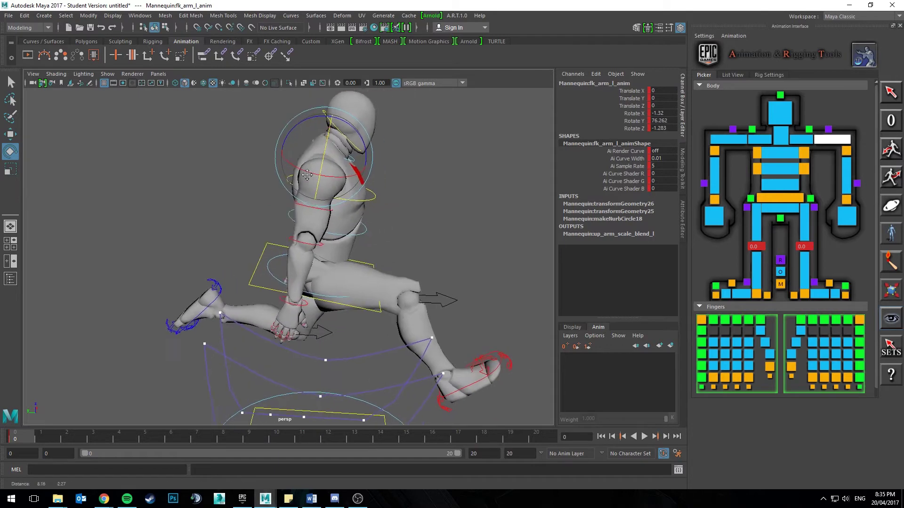
Swing the right upper arm backward to about 51.8 and the left upper arm forward to about 44.5 in Rotate Y at frame 0
alt+drag(306, 174, 84, 179)
drag(302, 130, 346, 169)
key(ctrl+z)
drag(288, 168, 297, 146)
alt+drag(207, 165, 311, 179)
click(312, 176)
Switch to the left side view and swing the right upper arm further back to about 37 in Rotate Y
click(133, 74)
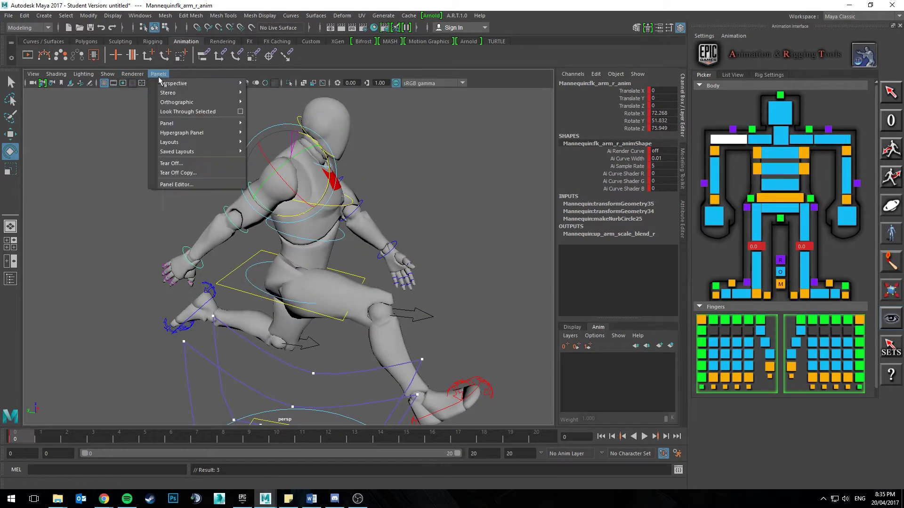
click(271, 118)
alt+middle_drag(271, 118, 262, 201)
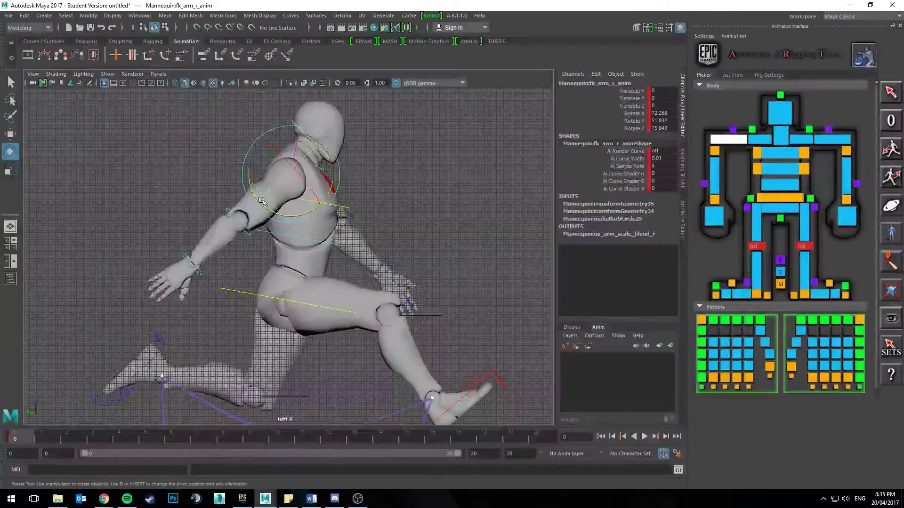
alt+right_drag(258, 202, 337, 120)
alt+middle_drag(337, 120, 353, 150)
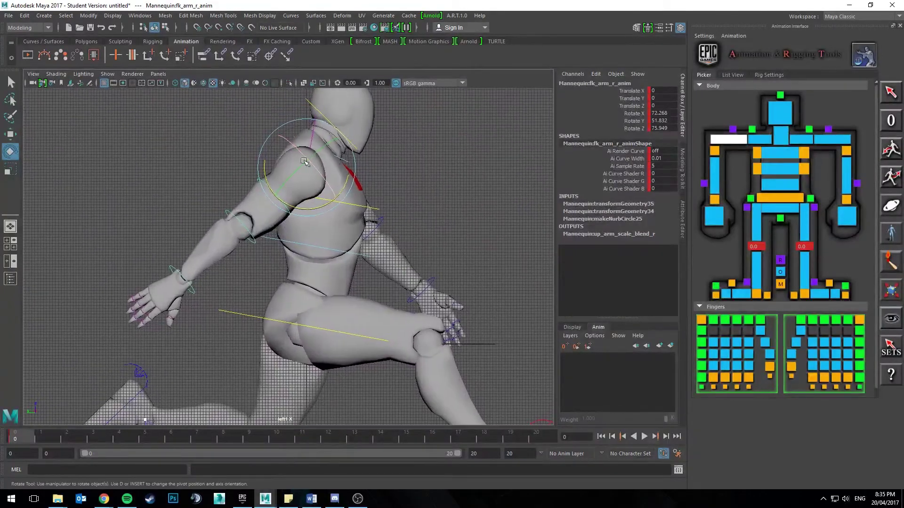
drag(346, 182, 340, 193)
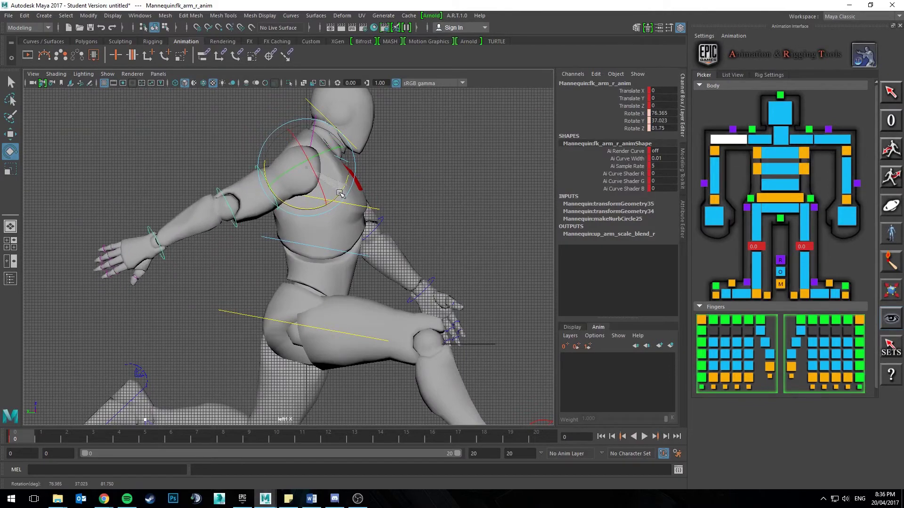
key(shift+e)
alt+middle_drag(250, 289, 248, 293)
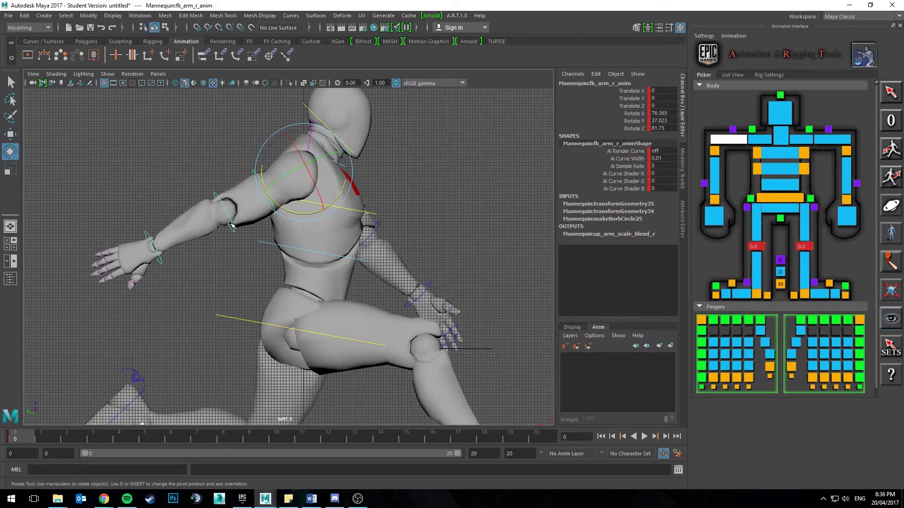
Bend the right elbow to about -70 in Rotate Z and the right wrist to about 35 in Rotate Y
click(231, 225)
drag(267, 224, 289, 128)
key(shift+e)
click(252, 292)
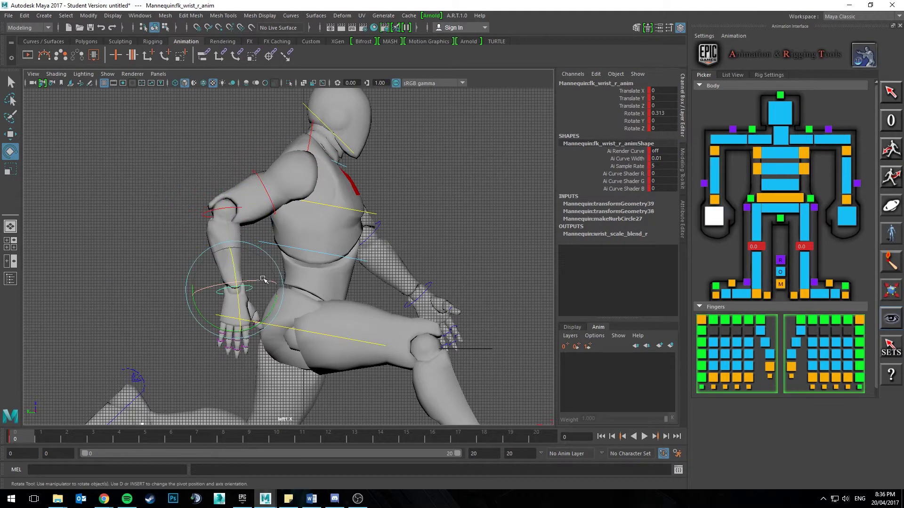
drag(270, 321, 280, 280)
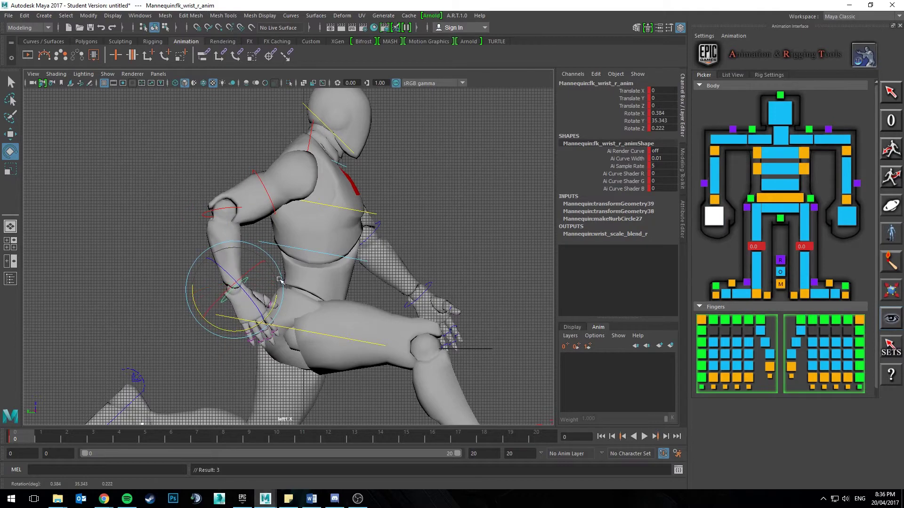
Raise the right upper arm further behind the body to about 24 in Rotate Y
click(258, 174)
drag(341, 197, 328, 200)
alt+middle_drag(465, 192, 433, 209)
Bend the left elbow to about -47 in Rotate Z and the left wrist to about 21 in Rotate Y
click(345, 245)
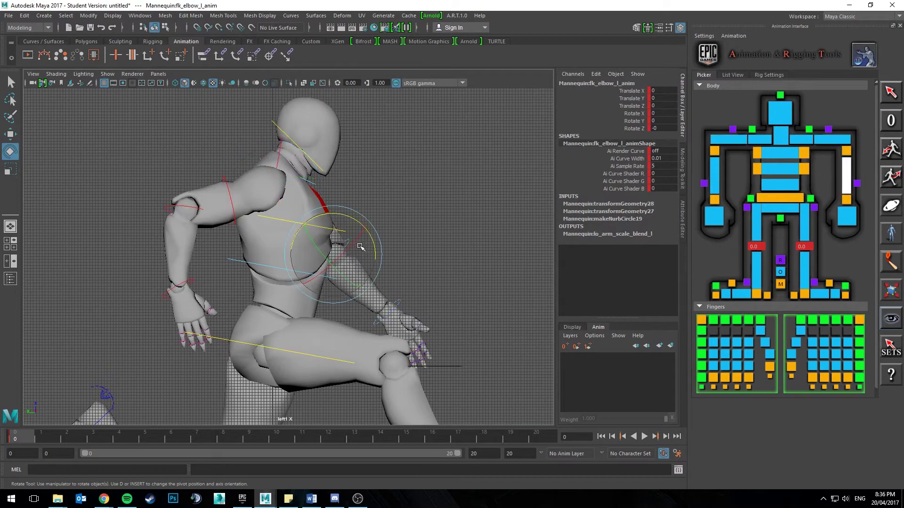
alt+drag(361, 247, 342, 192)
click(423, 220)
click(414, 241)
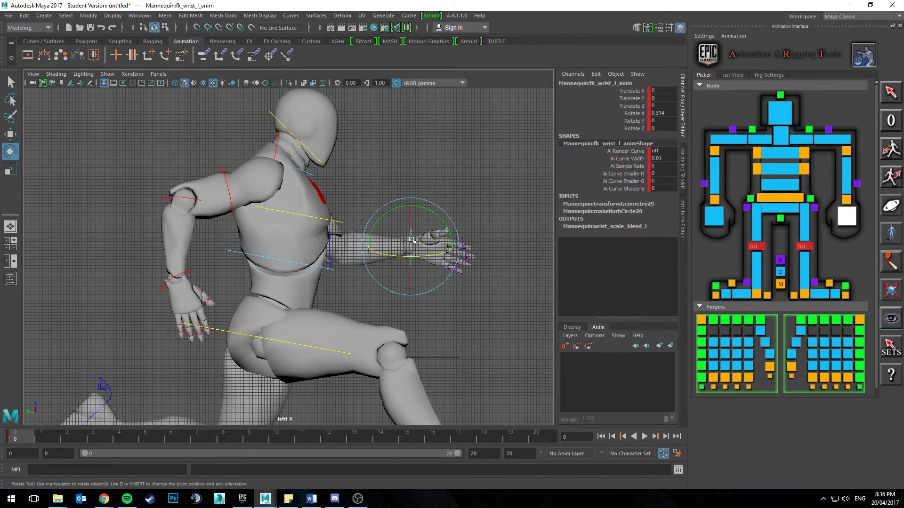
drag(416, 207, 334, 244)
click(333, 244)
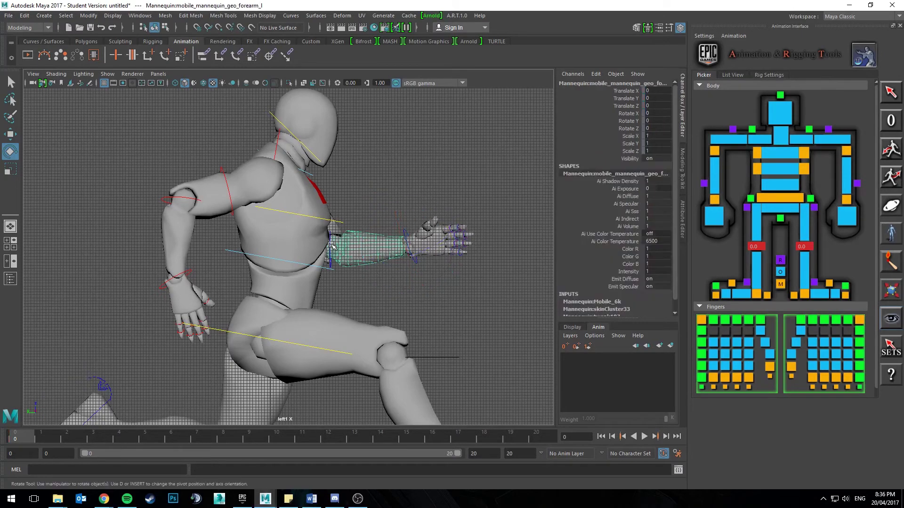
click(821, 140)
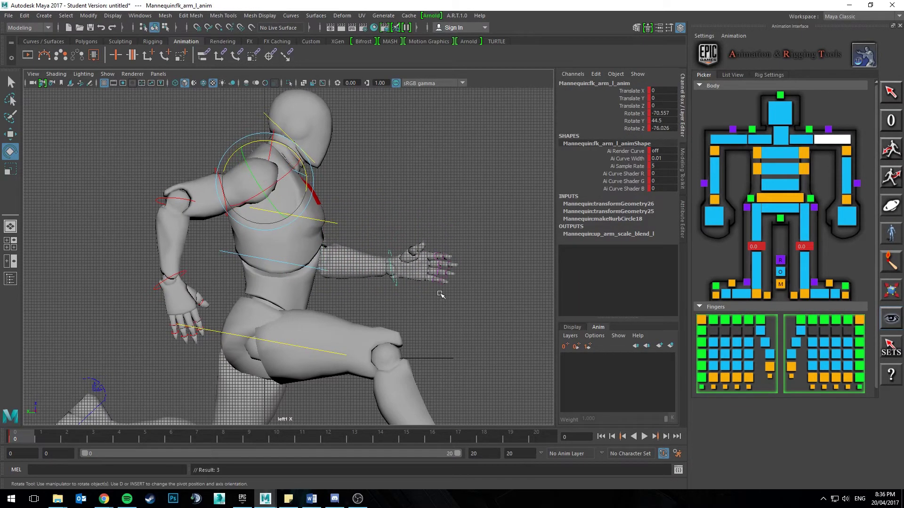
click(390, 263)
drag(412, 234, 418, 240)
key(ctrl+z)
Bend the left elbow further to about -64 in Rotate Z
click(846, 175)
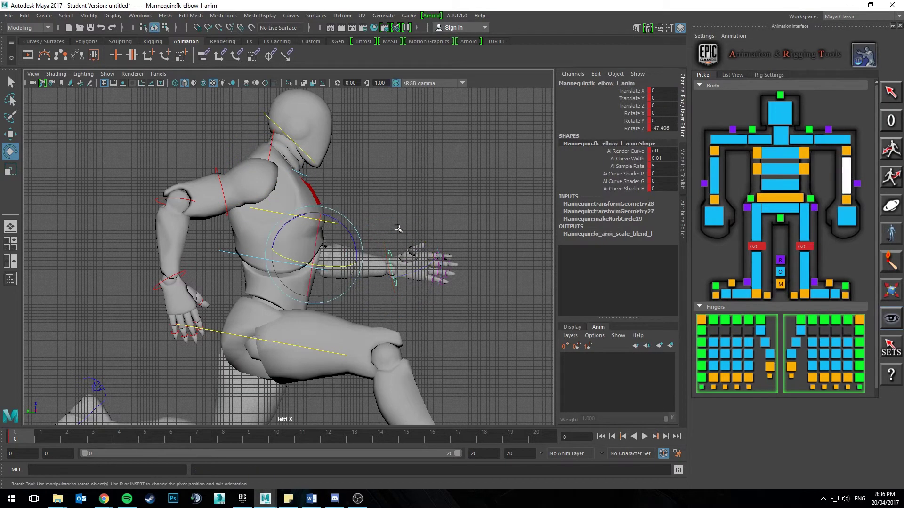
drag(351, 232, 342, 222)
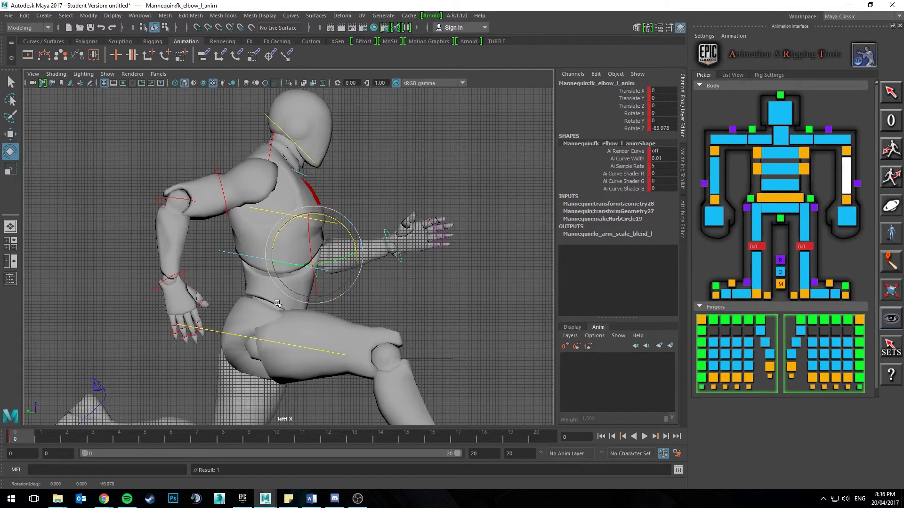
alt+middle_drag(267, 307, 269, 304)
alt+drag(271, 304, 285, 297)
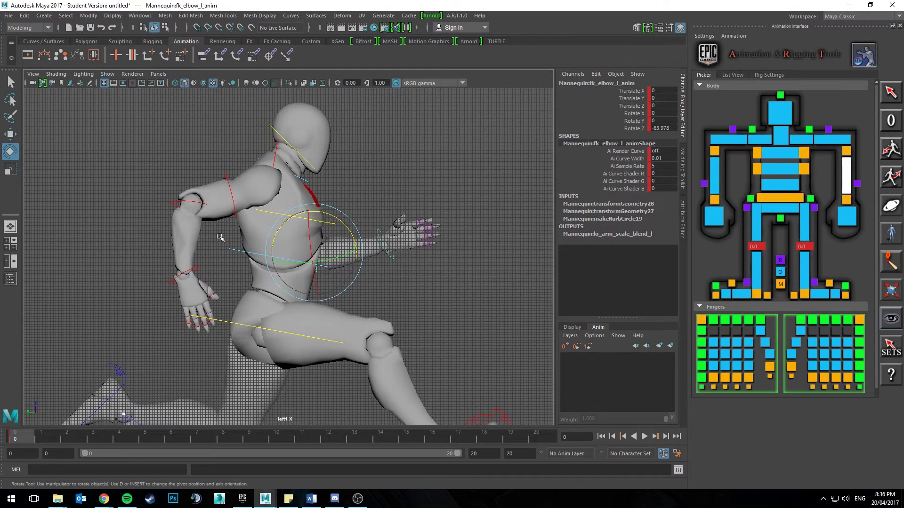
alt+middle_drag(242, 212, 242, 226)
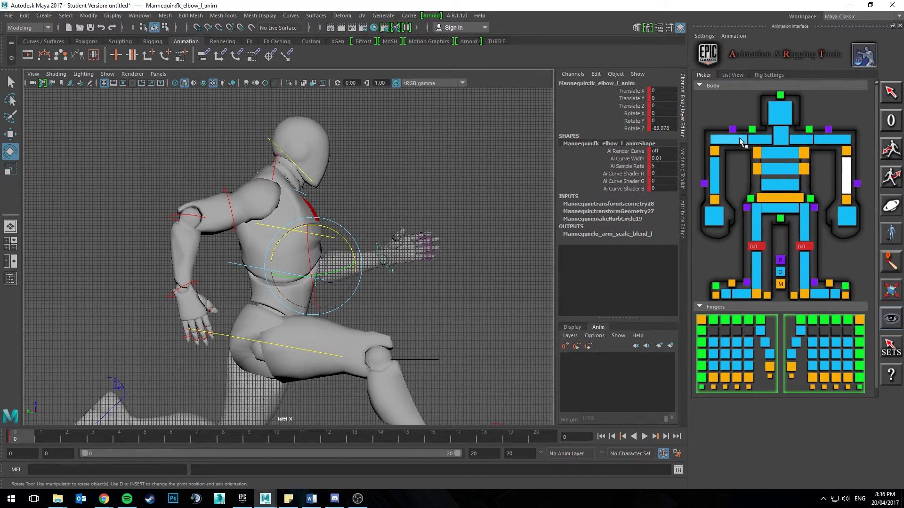
Select the upper arm, elbow and wrist controls of both arms and key their frame 0 pose at frame 20
click(728, 140)
shift+click(715, 188)
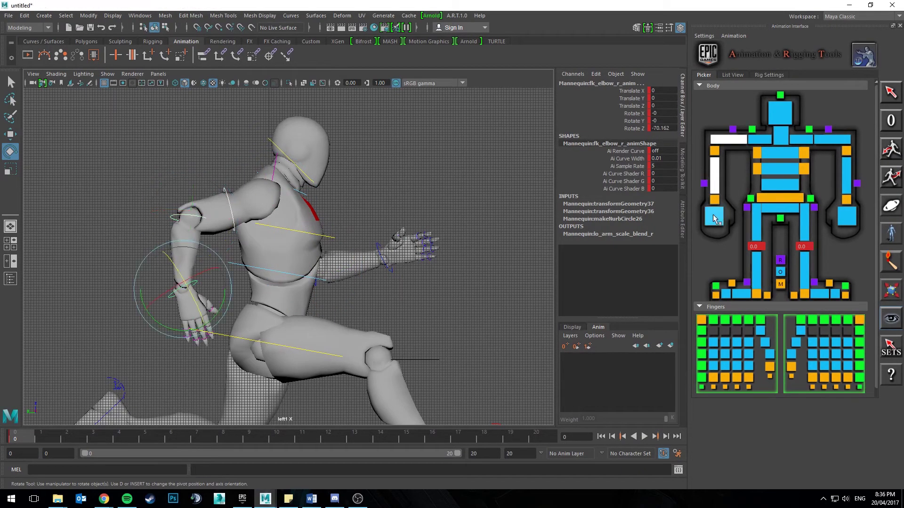
shift+click(714, 214)
shift+click(832, 140)
shift+click(847, 191)
shift+click(848, 217)
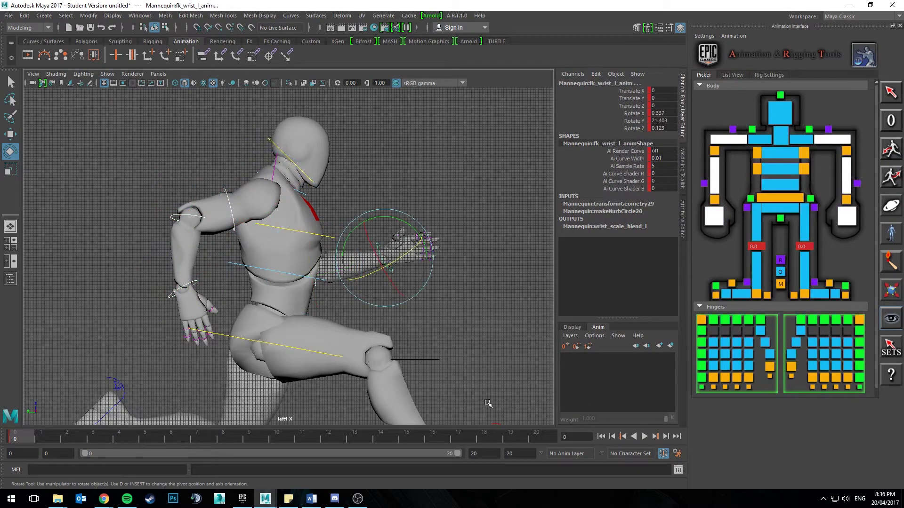
click(546, 436)
key(s)
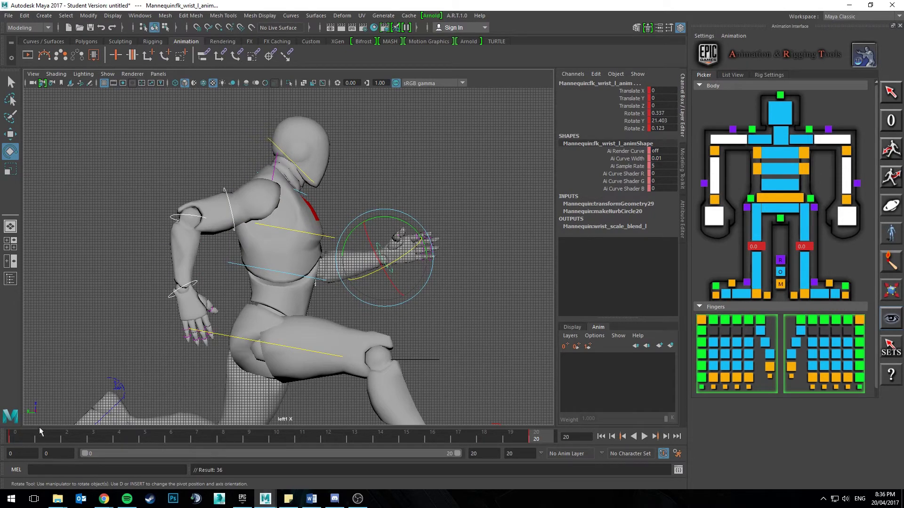
Scrub the timeline to frame 10 and select only the right upper arm's FK control
alt+middle_drag(270, 348, 279, 316)
scroll(279, 316, down, 1)
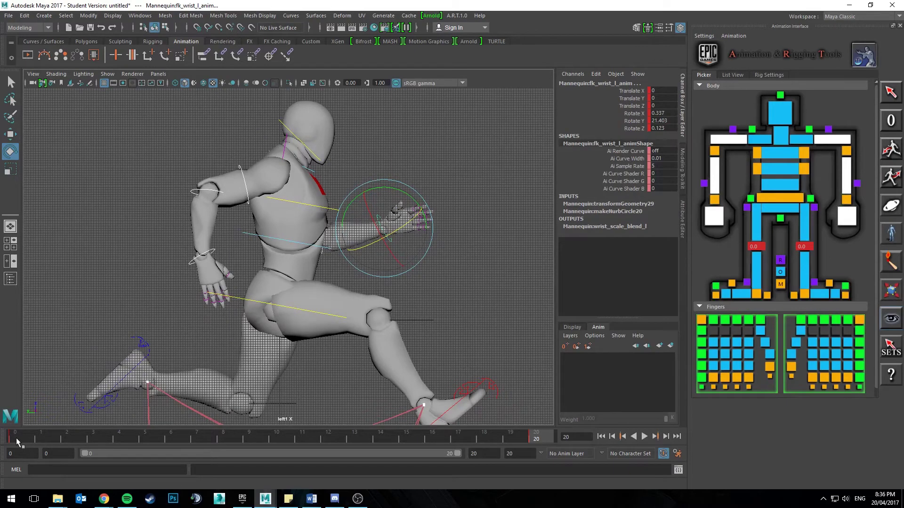
drag(16, 439, 277, 440)
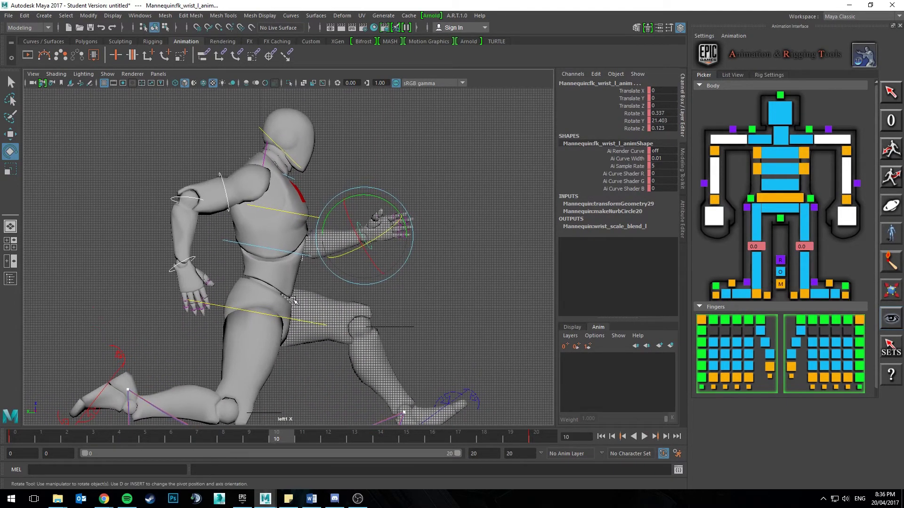
alt+middle_drag(291, 249, 296, 256)
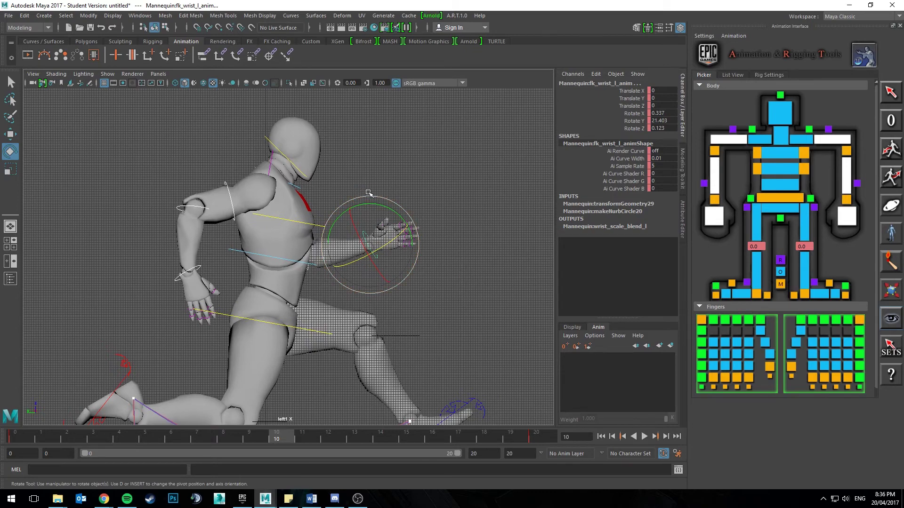
alt+right_drag(368, 193, 370, 203)
click(182, 143)
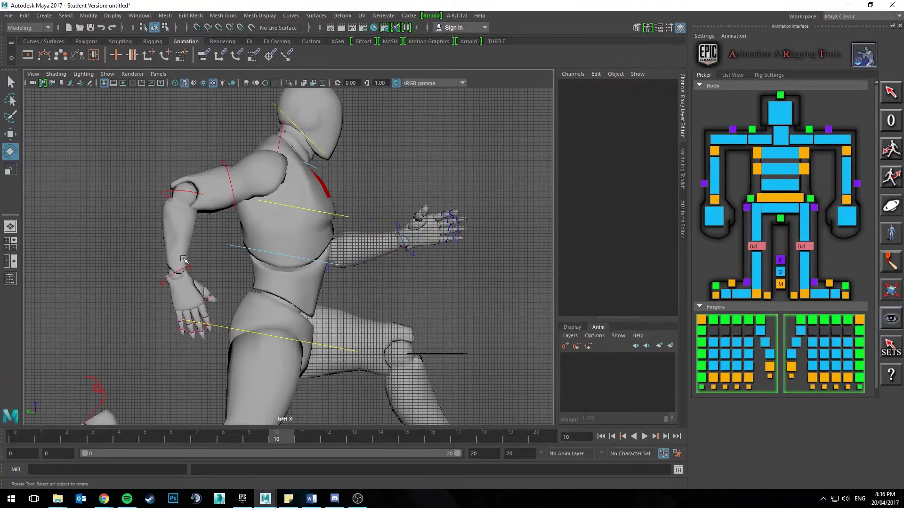
click(189, 269)
alt+middle_drag(218, 225, 212, 235)
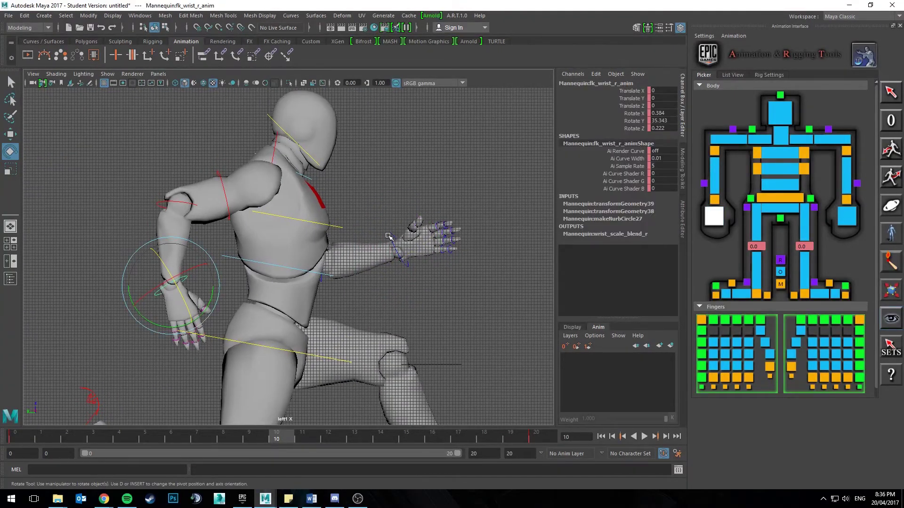
alt+middle_drag(375, 210, 362, 223)
click(377, 225)
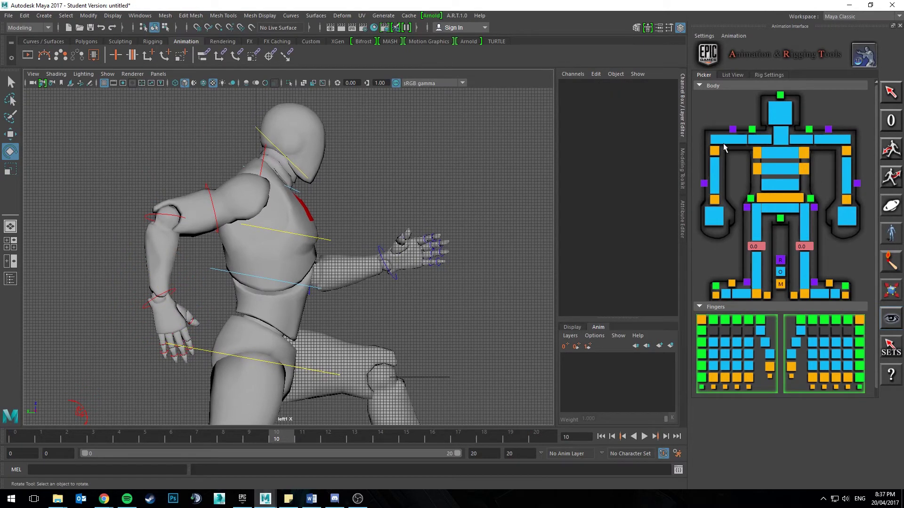
click(735, 140)
right_click(726, 144)
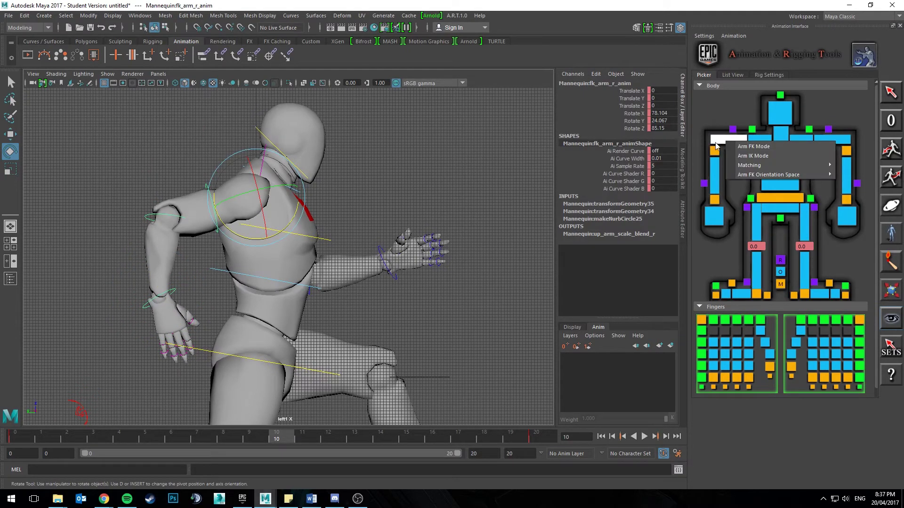
click(715, 143)
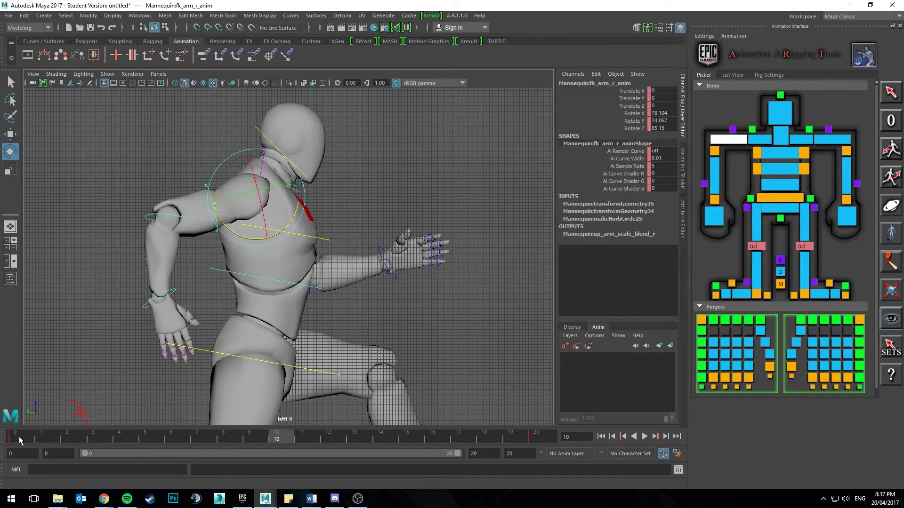
right_click(19, 436)
click(52, 432)
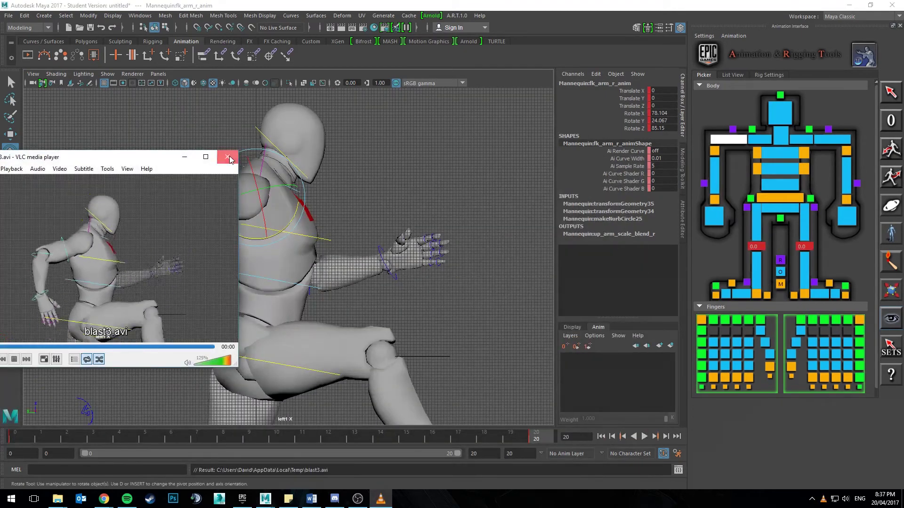
click(231, 157)
Copy the right upper arm's key at frame 0 and paste it onto the left upper arm at frame 10
alt+middle_drag(233, 237, 246, 230)
click(16, 437)
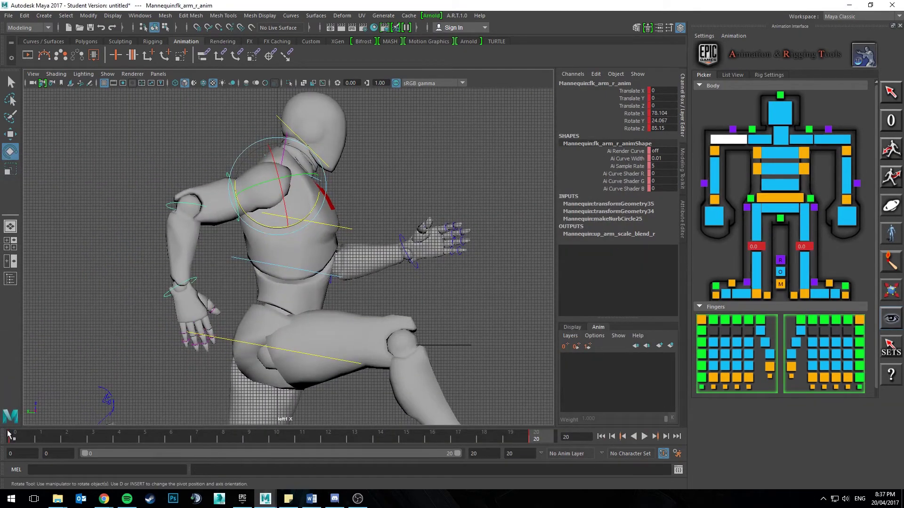
right_click(19, 436)
click(59, 303)
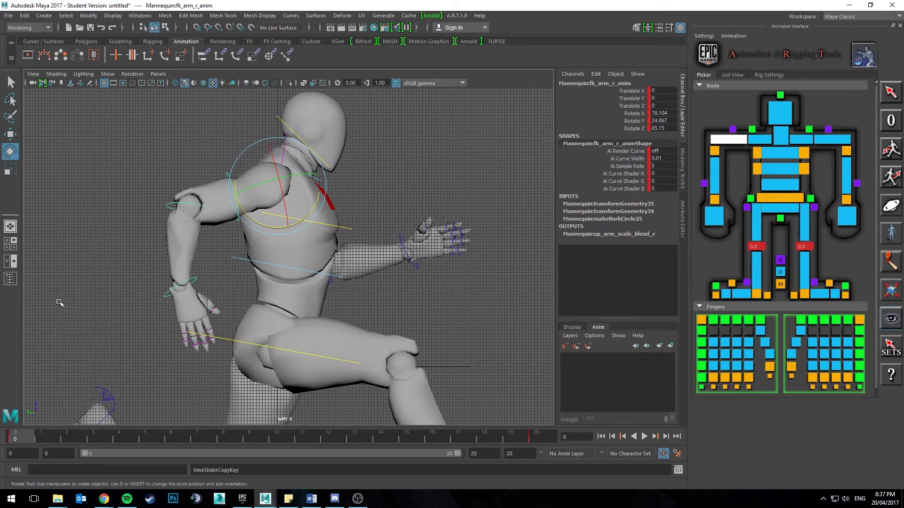
click(829, 139)
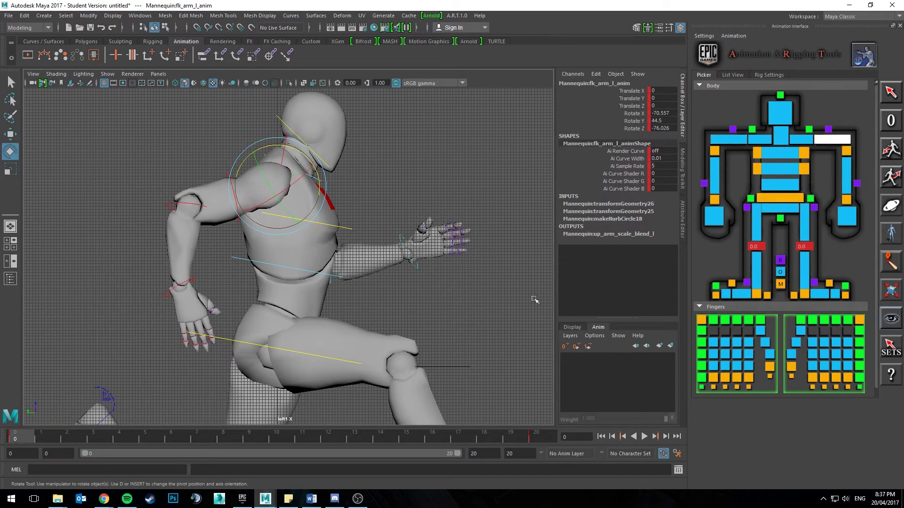
click(277, 440)
right_click(281, 439)
mouse_move(325, 316)
click(408, 319)
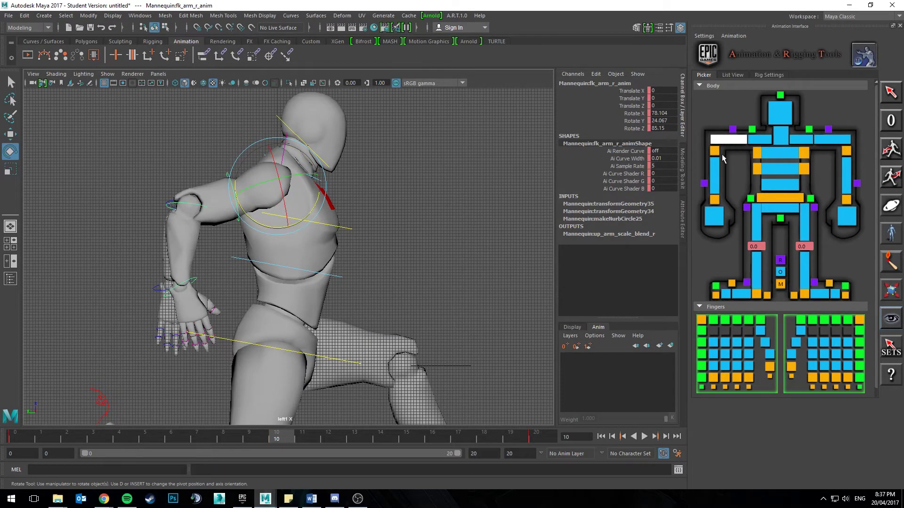
Copy the right elbow's key at frame 0 and paste it onto the left elbow at frame 10
click(718, 166)
click(16, 439)
right_click(17, 439)
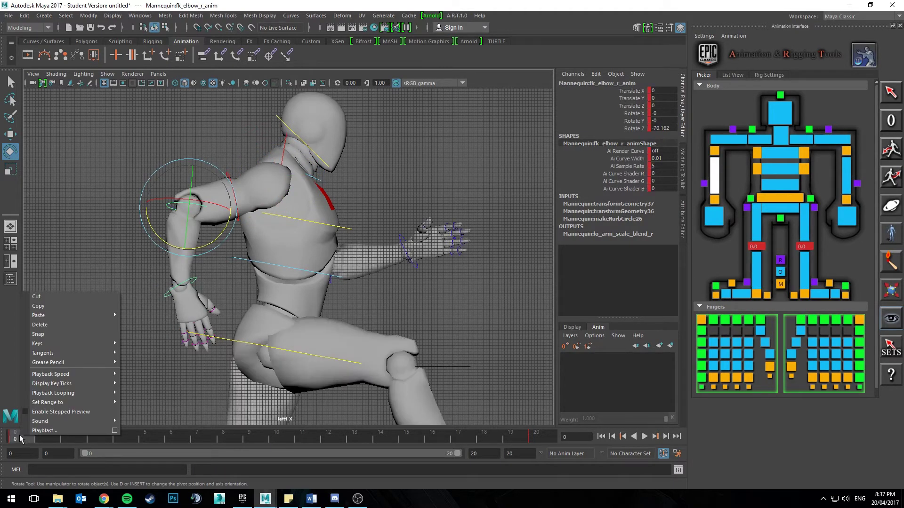
click(55, 310)
click(846, 165)
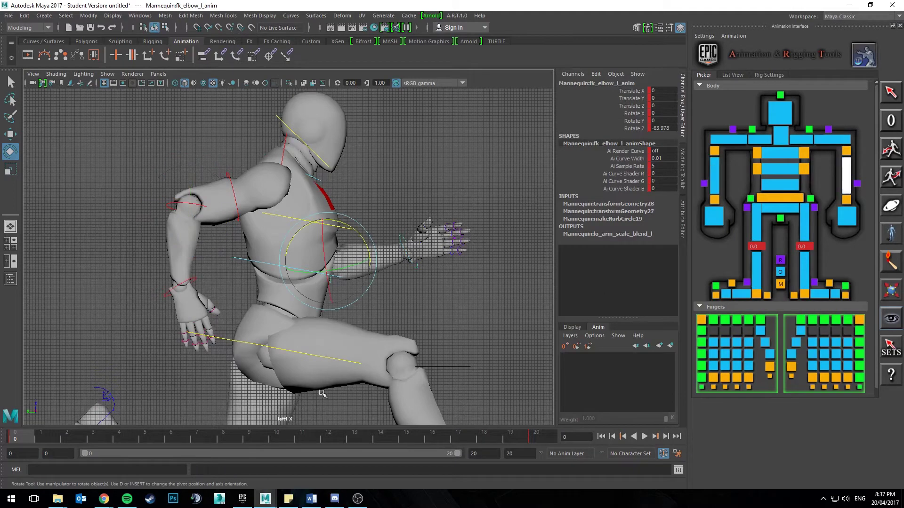
click(279, 439)
right_click(278, 439)
mouse_move(348, 322)
click(403, 326)
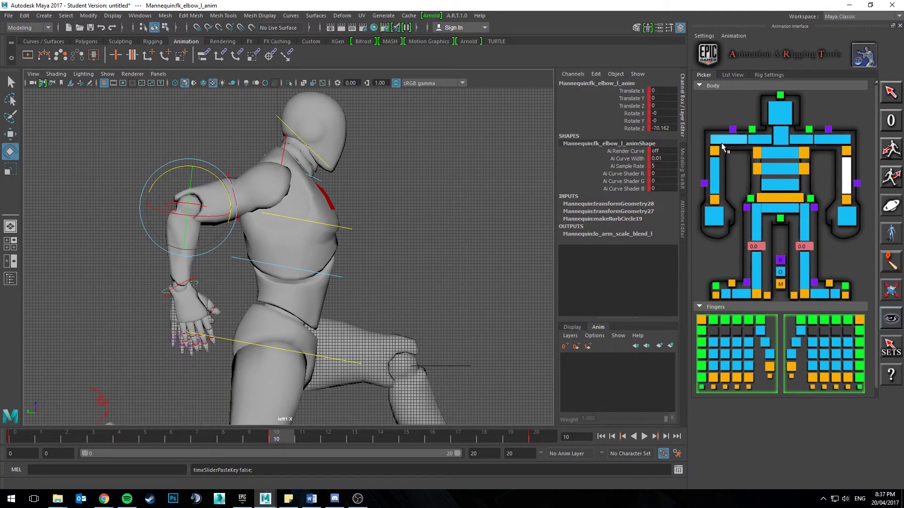
Copy the right wrist's key at frame 0 and paste it onto the same wrist at frame 10
click(714, 216)
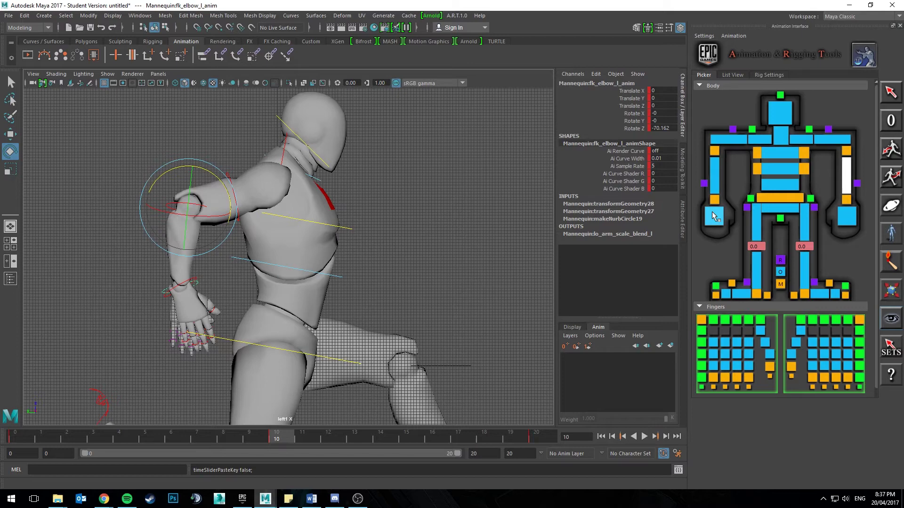
click(20, 439)
right_click(19, 440)
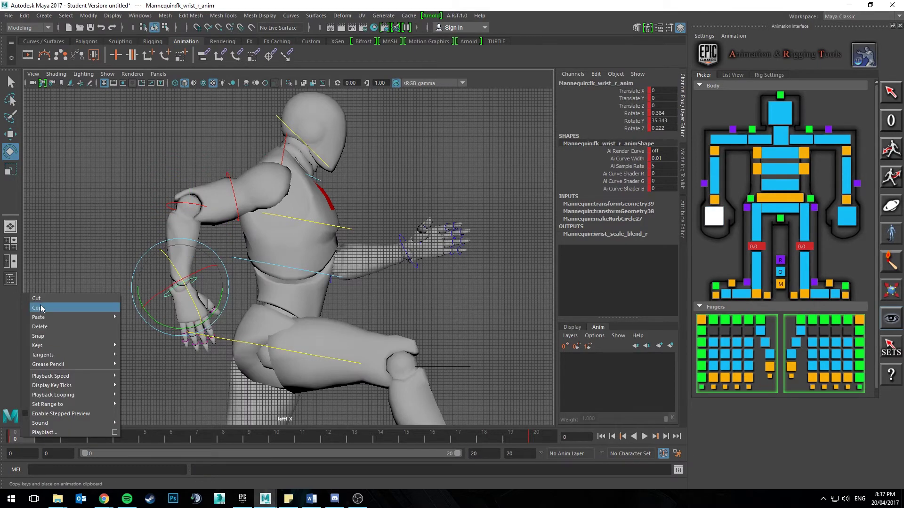
click(41, 308)
click(277, 439)
right_click(276, 439)
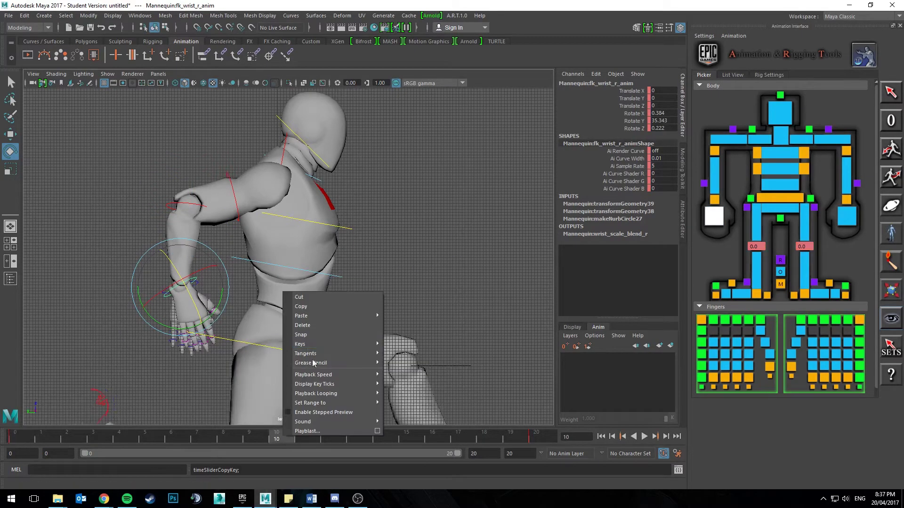
mouse_move(345, 319)
click(398, 324)
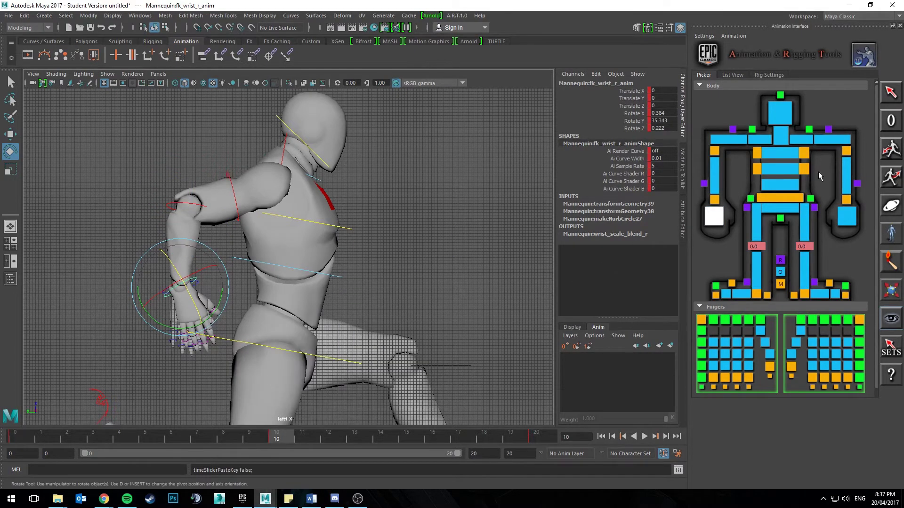
Check the arm motion in playback with the left wrist selected, and undo the wrist key pasted at frame 10
click(847, 215)
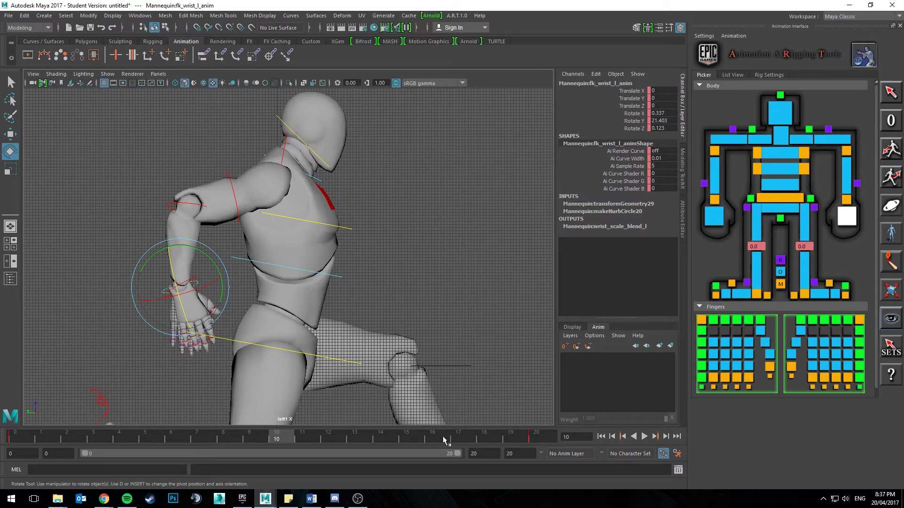
key(alt+v)
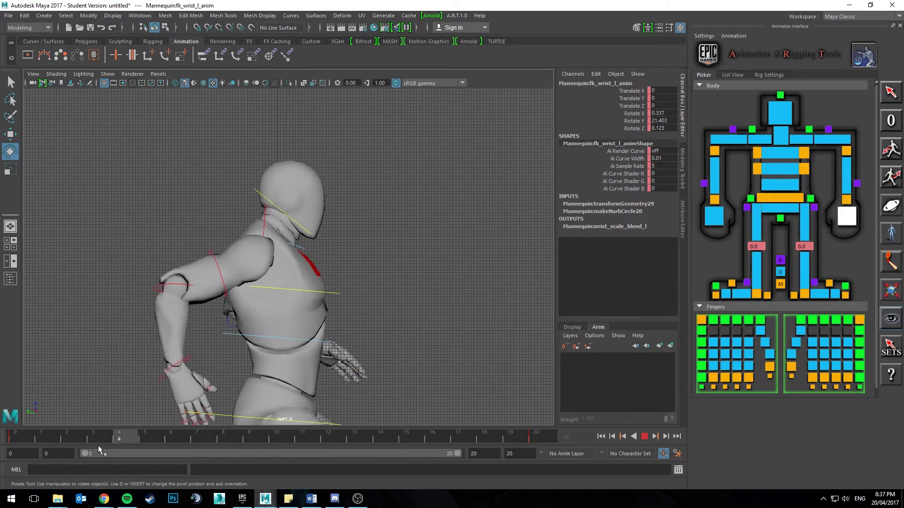
drag(160, 443, 23, 437)
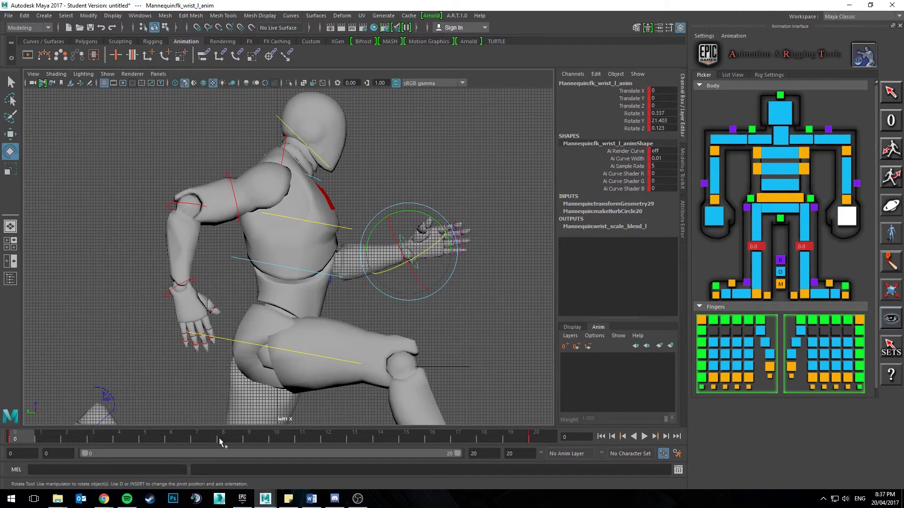
key(ctrl+z)
key(ctrl+z)
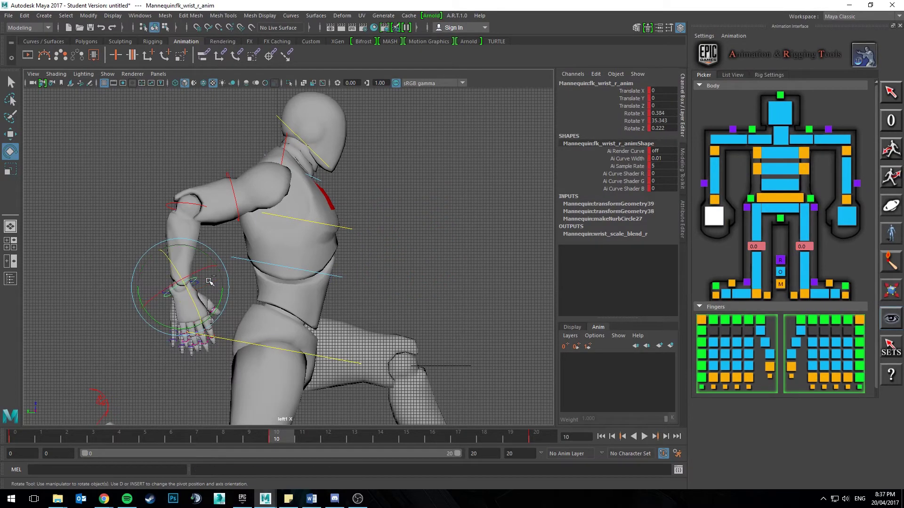
key(ctrl+z)
Copy the left upper arm's key at frame 0, paste it onto the right upper arm at frame 10, and play the animation back
click(26, 439)
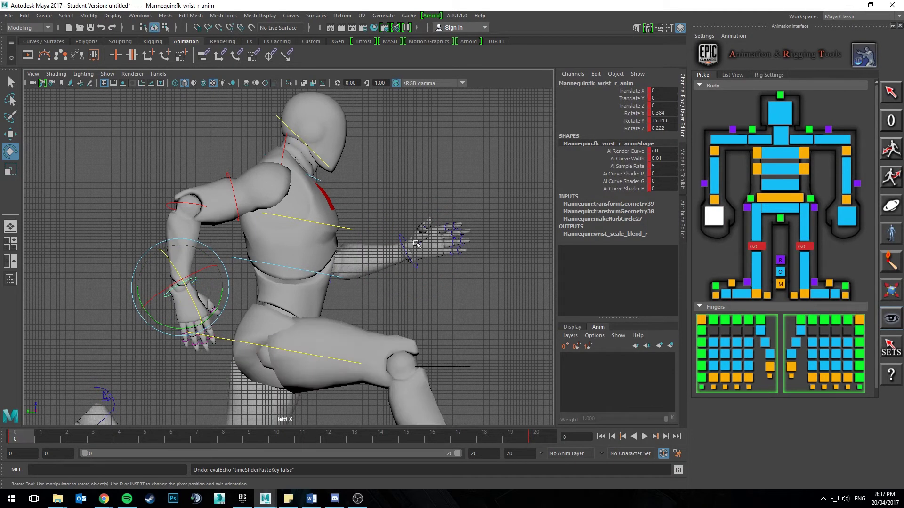
click(400, 243)
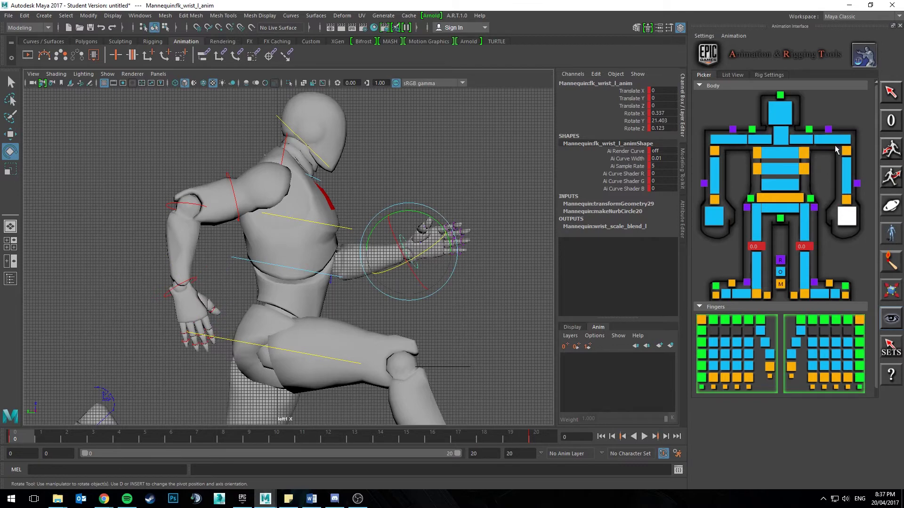
click(833, 140)
right_click(21, 437)
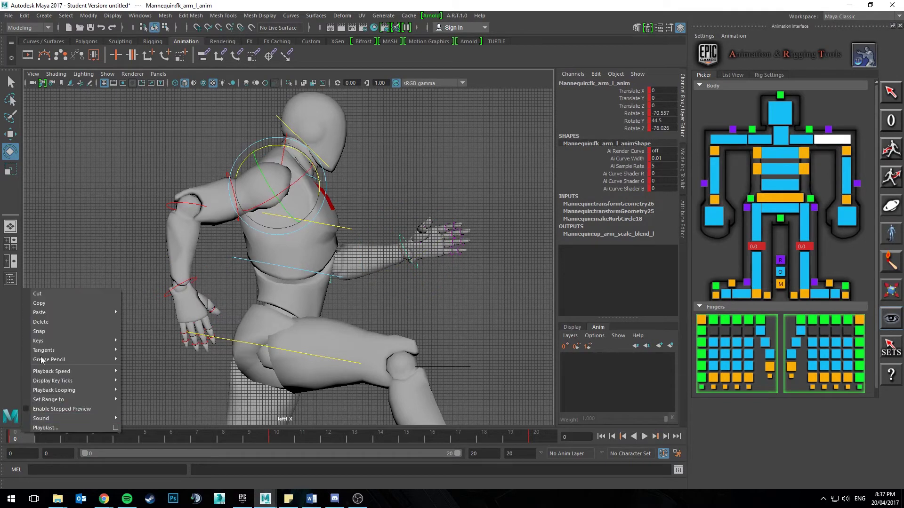
click(64, 304)
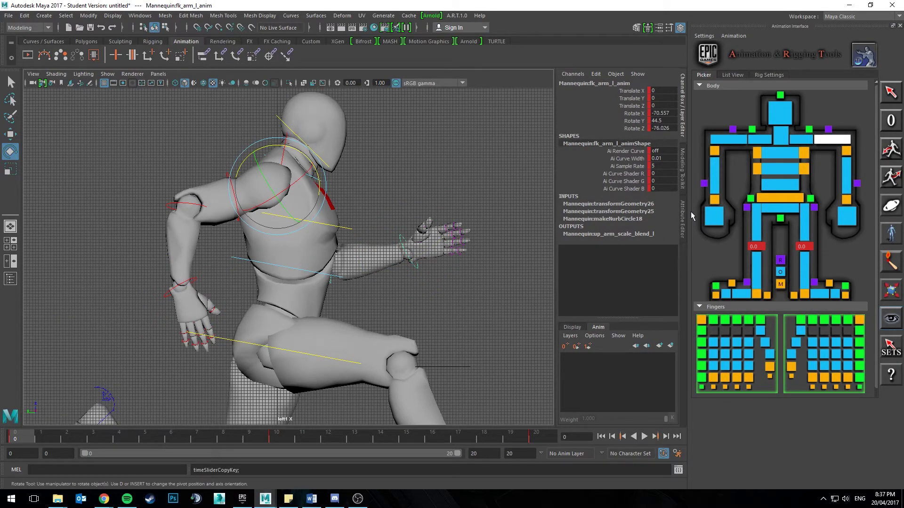
click(742, 140)
click(276, 436)
right_click(282, 437)
mouse_move(321, 315)
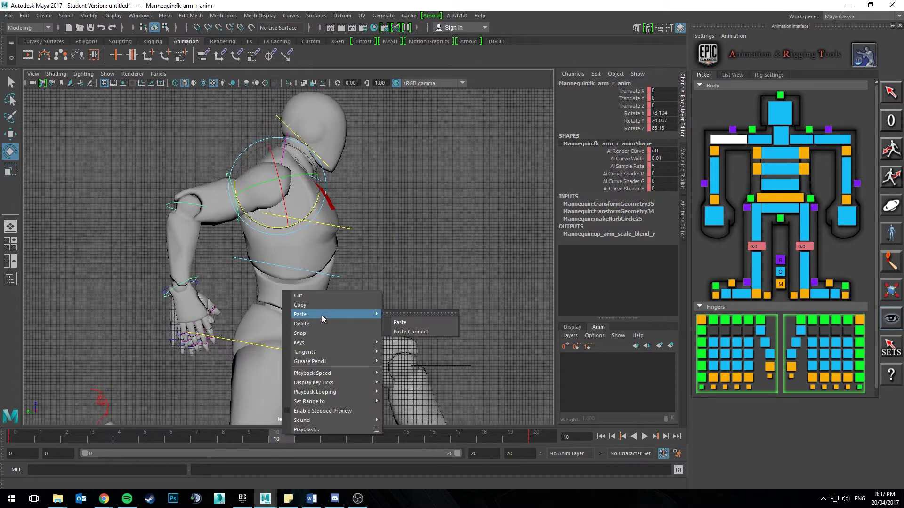
click(403, 322)
key(alt+v)
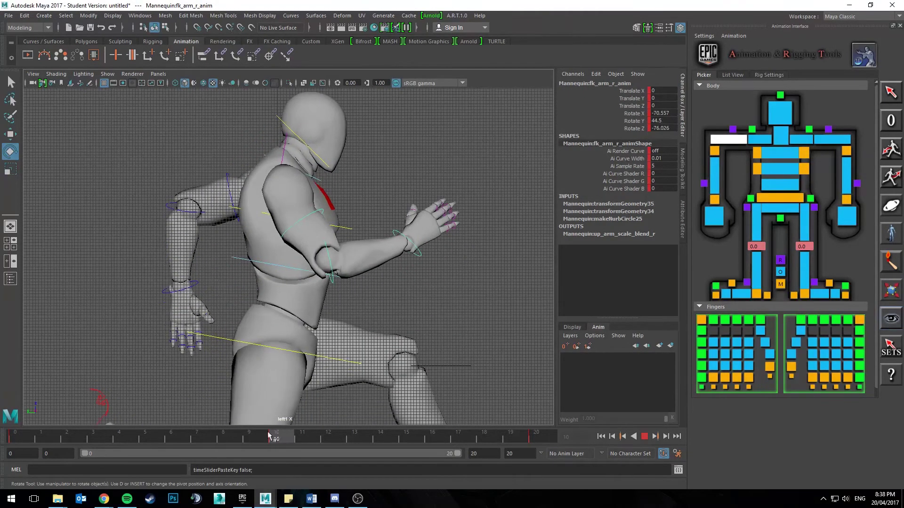
key(alt+v)
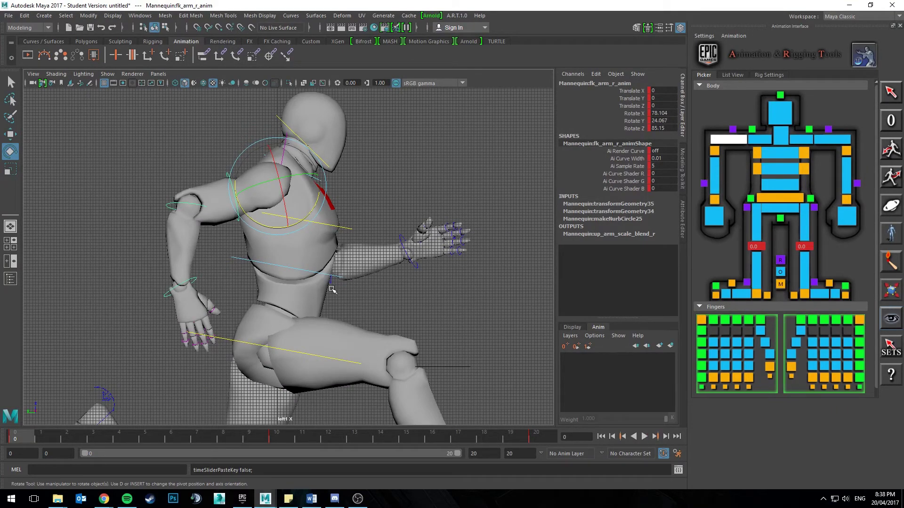
Copy the left elbow's key at frame 0 and paste it onto the right elbow at frame 10
click(334, 285)
right_click(71, 437)
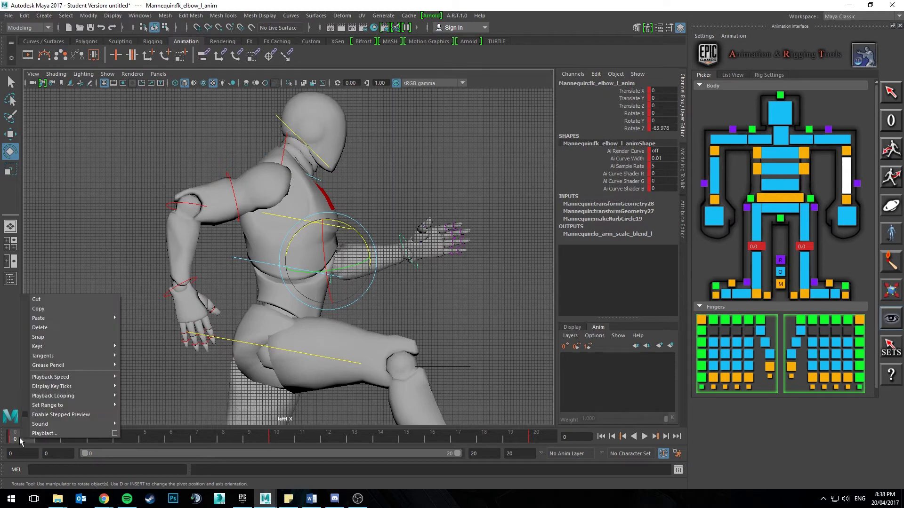
click(62, 314)
click(176, 210)
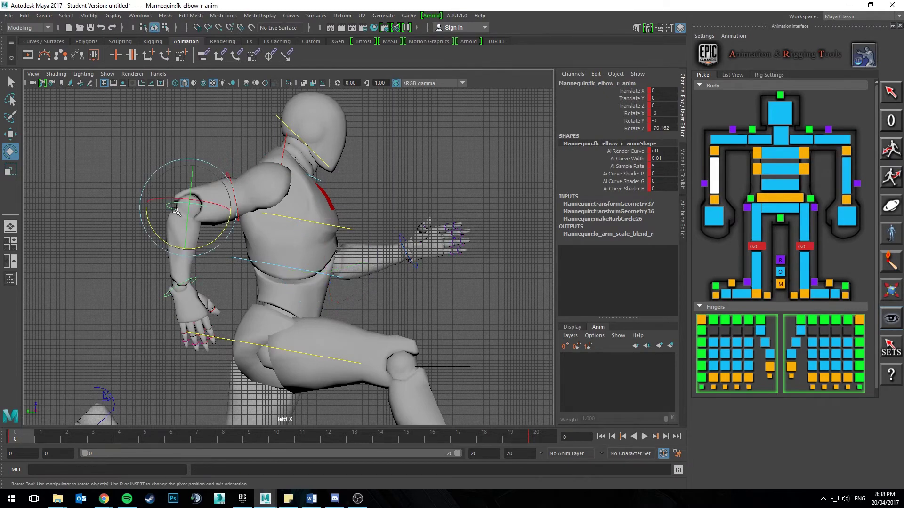
click(278, 438)
right_click(278, 438)
mouse_move(329, 312)
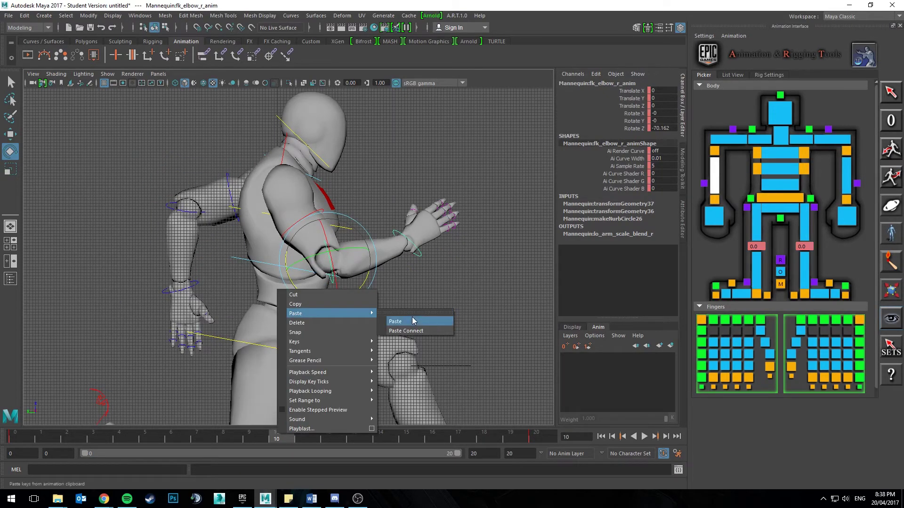
click(411, 316)
Play back the run cycle in the side view and again from the front in the perspective view
key(alt+v)
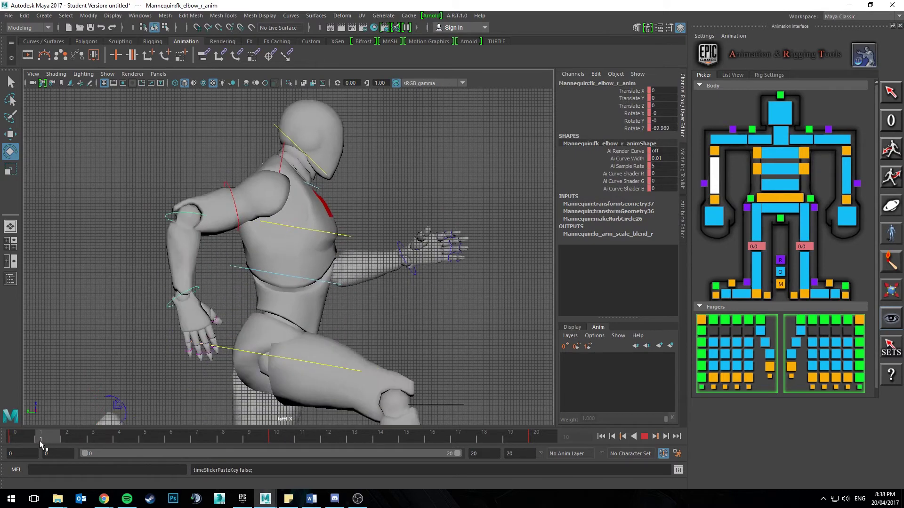
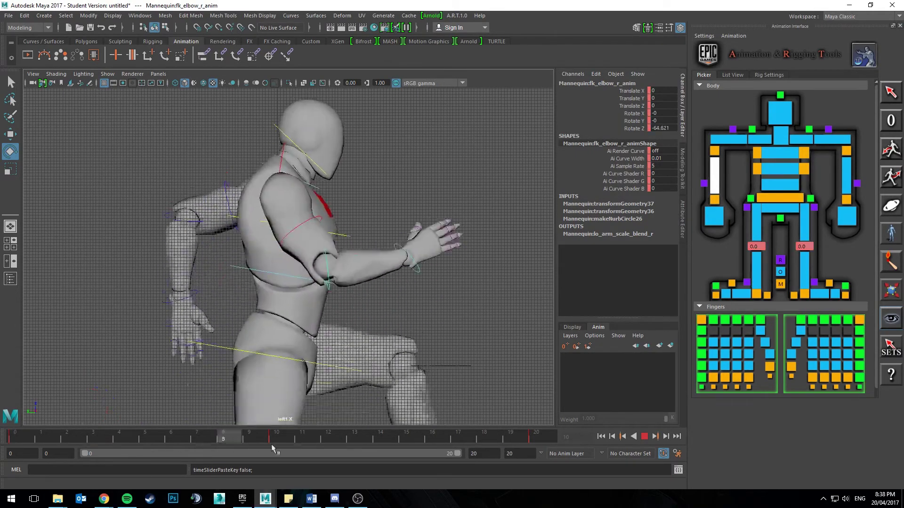
key(alt+v)
click(158, 74)
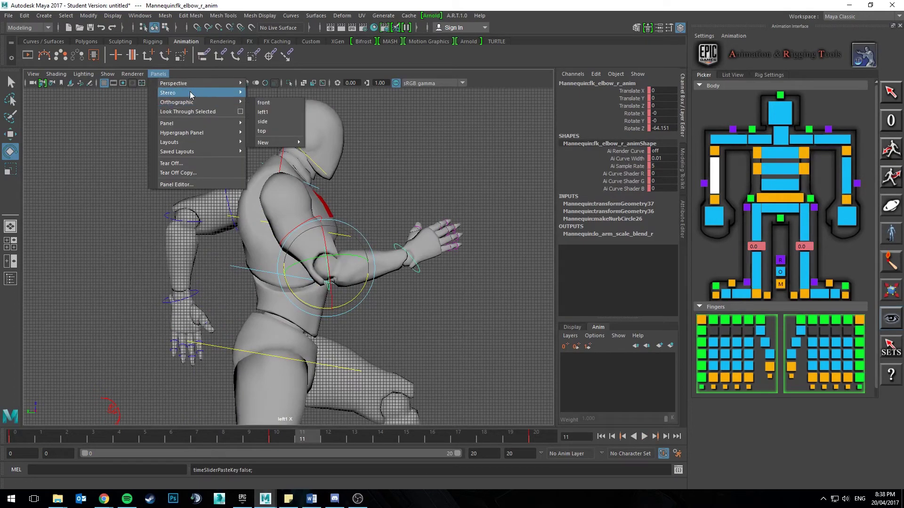
click(268, 84)
alt+drag(283, 119, 218, 147)
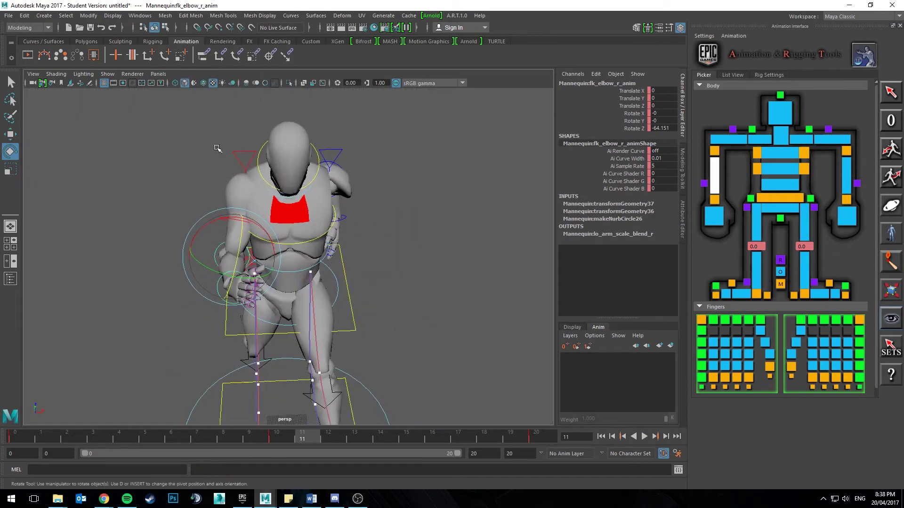
alt+drag(225, 202, 249, 207)
click(648, 439)
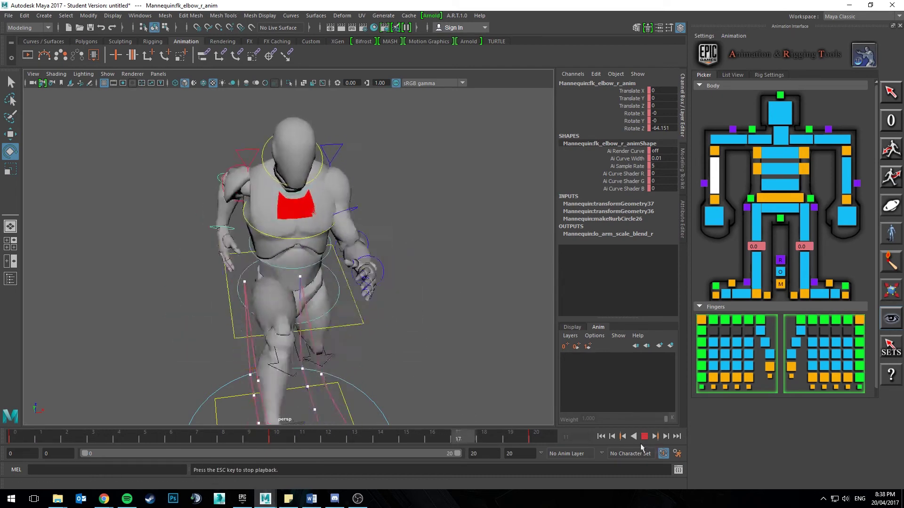
key(Escape)
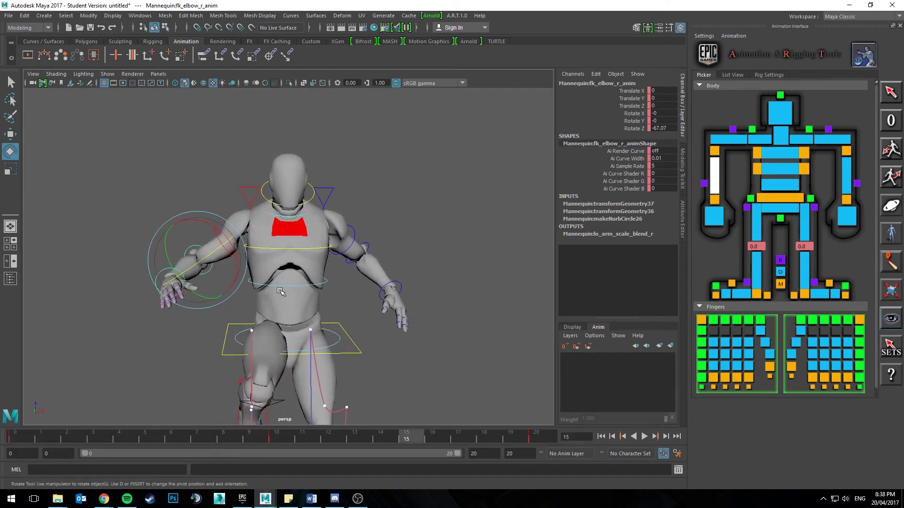
Inspect the arm poses at frame 15 from several angles in the perspective view, with nothing selected
alt+drag(280, 291, 269, 291)
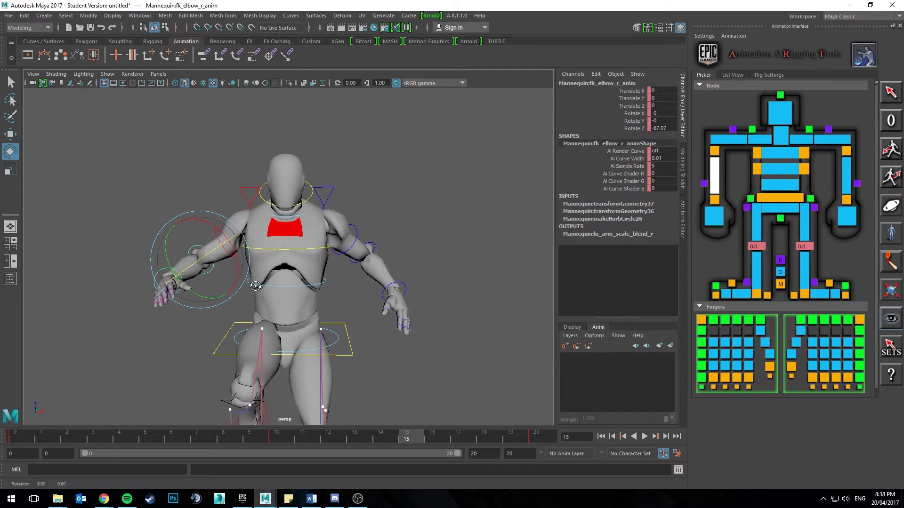
alt+right_drag(254, 290, 262, 289)
alt+drag(226, 290, 262, 294)
alt+middle_drag(269, 293, 260, 299)
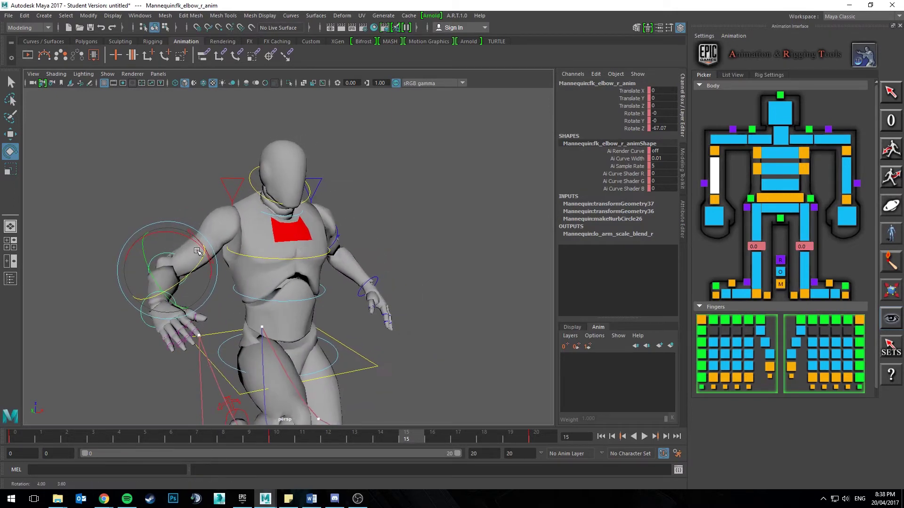
click(194, 223)
alt+drag(198, 239, 189, 277)
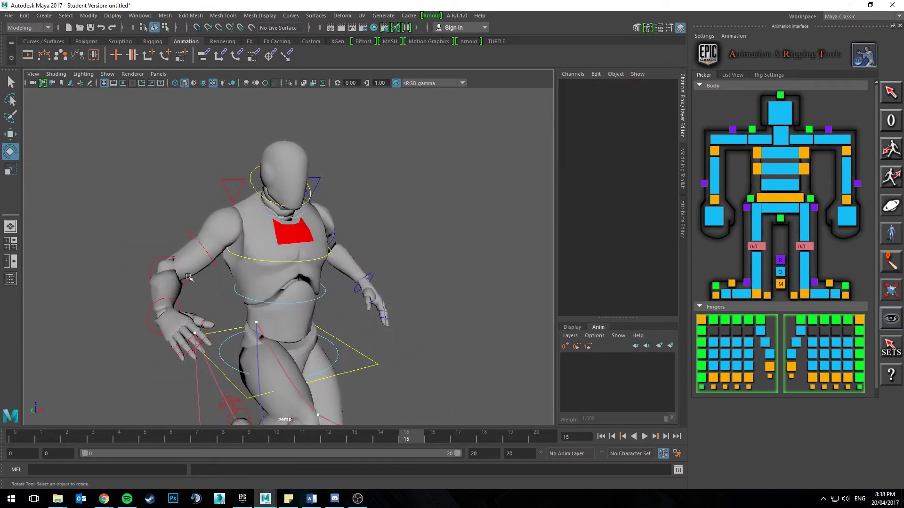
alt+drag(133, 369, 113, 377)
Return to frame 0, select the right upper arm's FK control and open its curves in the Graph Editor
mouse_move(29, 437)
mouse_down()
mouse_move(146, 433)
mouse_move(25, 432)
mouse_up()
alt+middle_drag(255, 197, 253, 235)
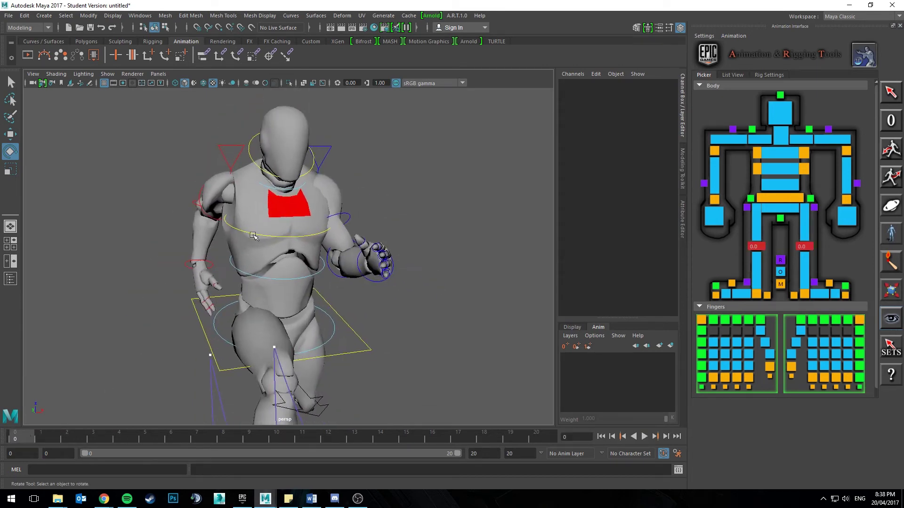
click(200, 195)
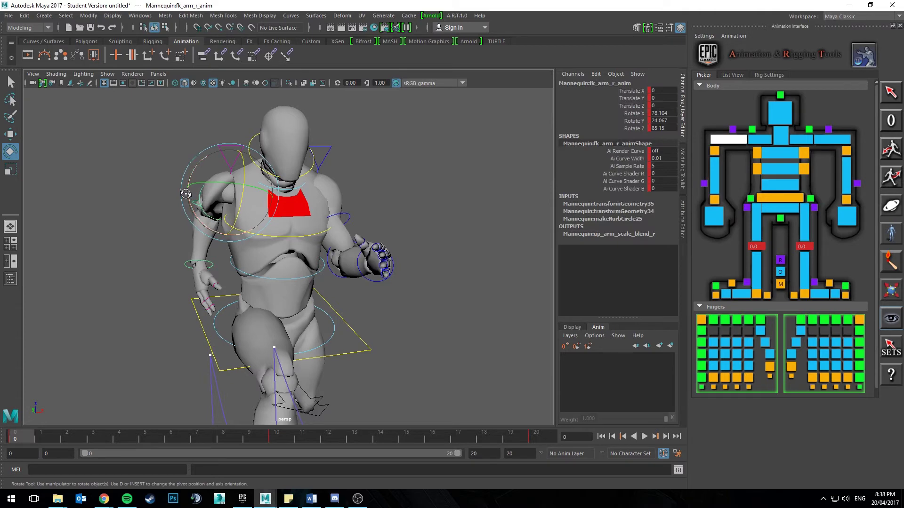
alt+drag(200, 194, 195, 232)
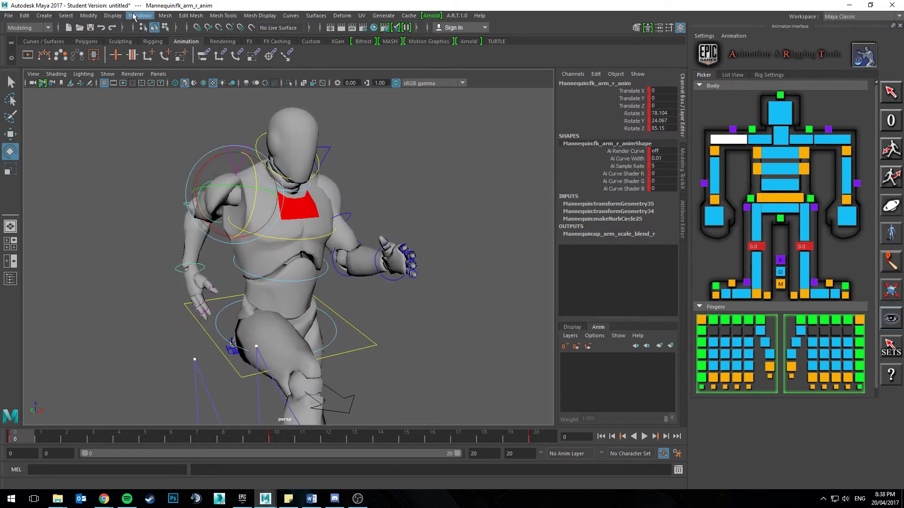
click(139, 16)
mouse_move(165, 58)
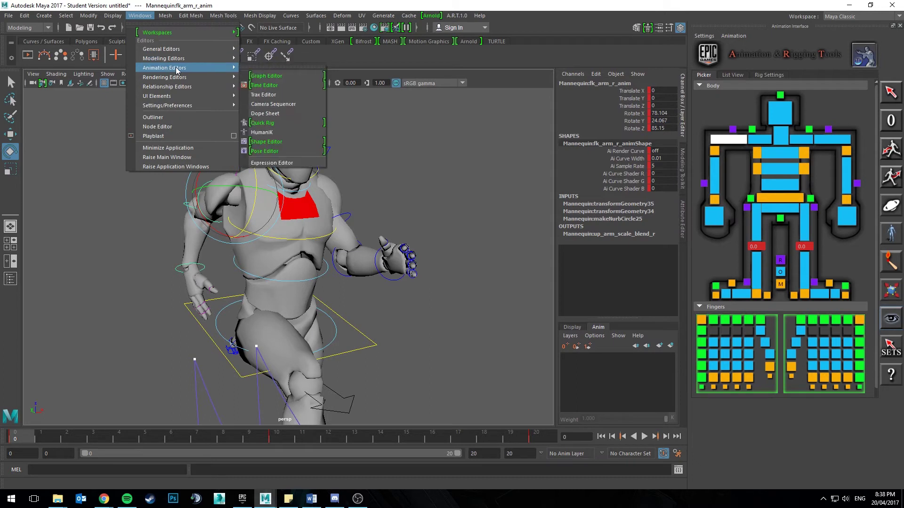
click(259, 76)
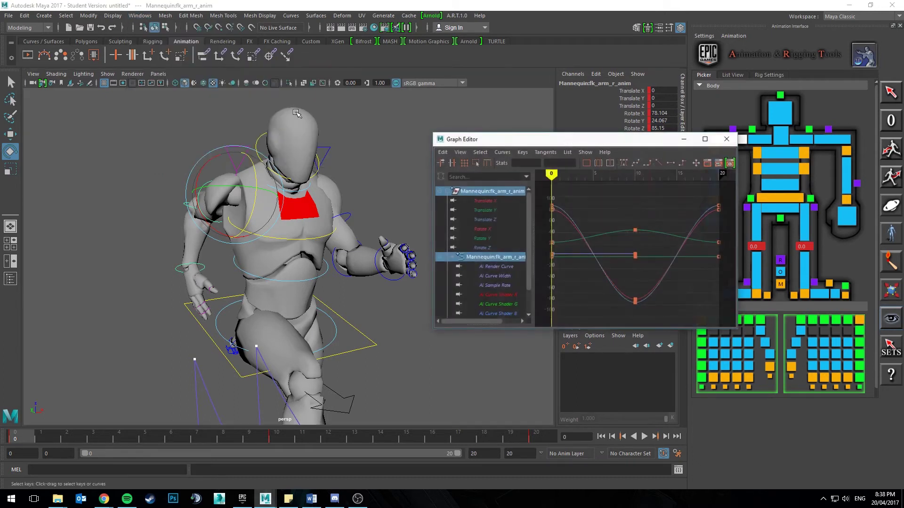
Change the rotation interpolation of the right upper arm's Rotate X, Y and Z curves to Quaternion Slerp
click(486, 239)
drag(483, 230, 499, 249)
scroll(597, 239, down, 5)
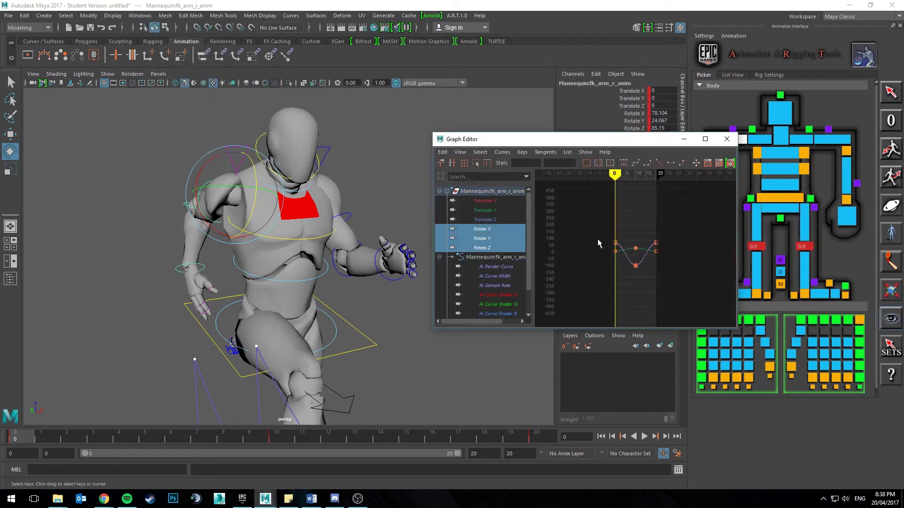
drag(705, 290, 704, 290)
key(f)
click(498, 152)
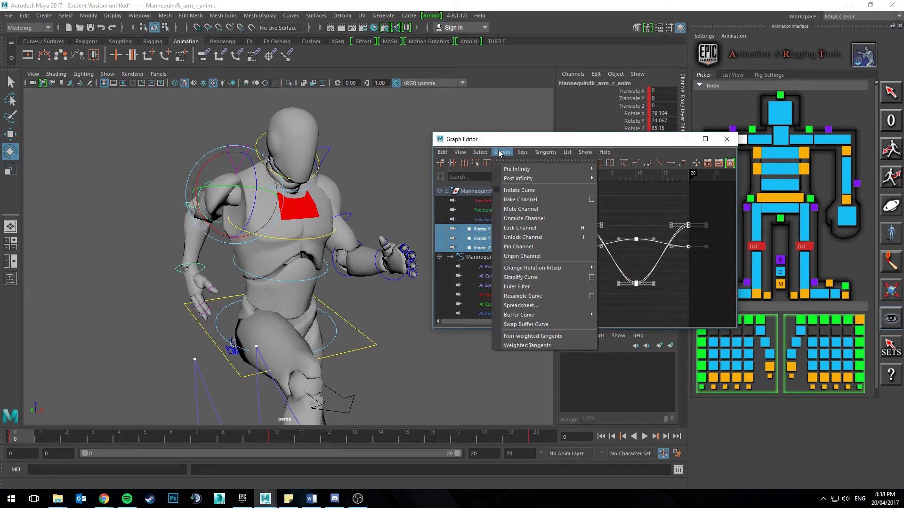
mouse_move(570, 269)
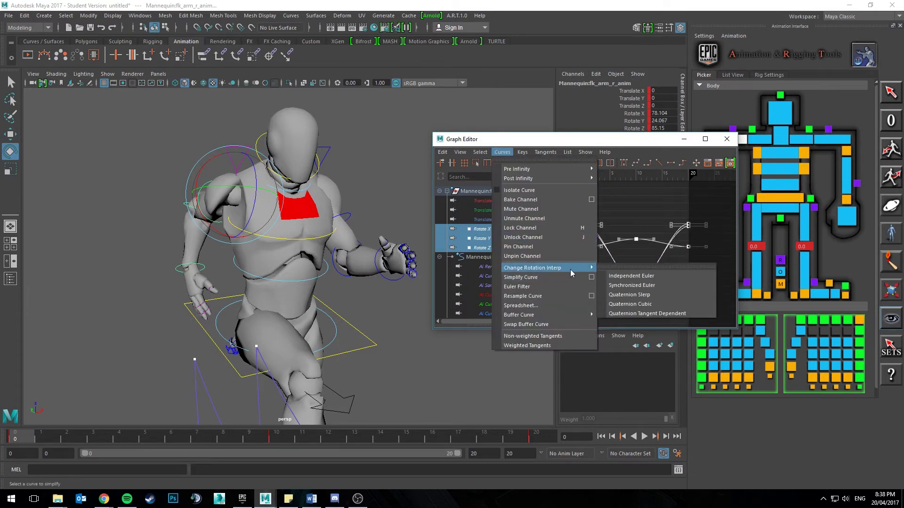
click(654, 296)
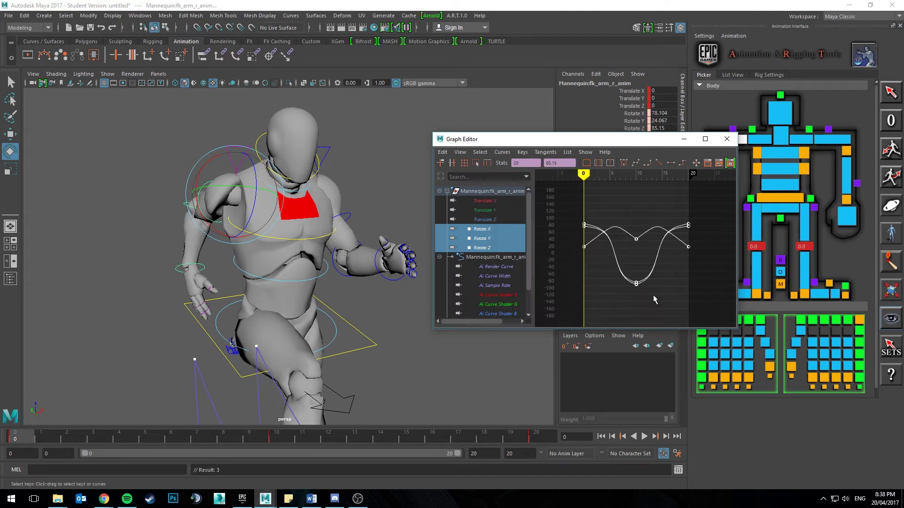
Scrub to frame 13 and play back the run cycle to compare the right arm's swing with the left
drag(33, 439, 365, 439)
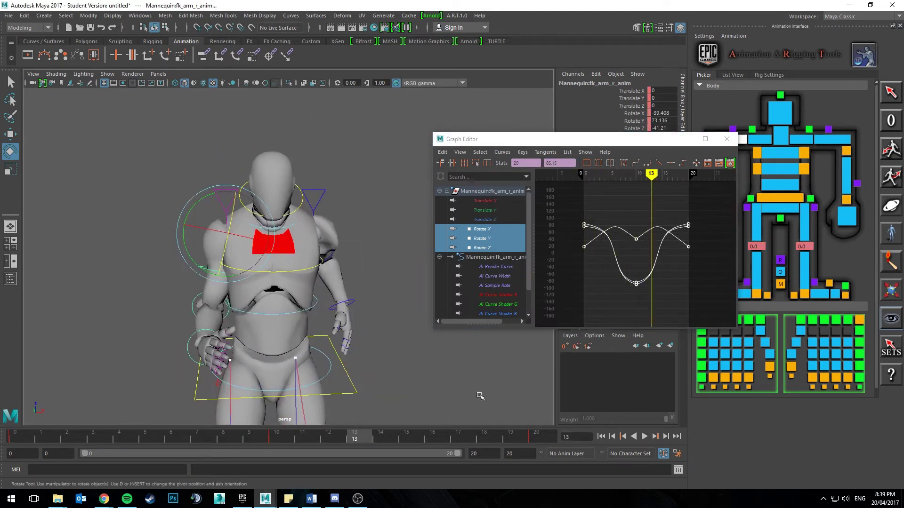
click(644, 437)
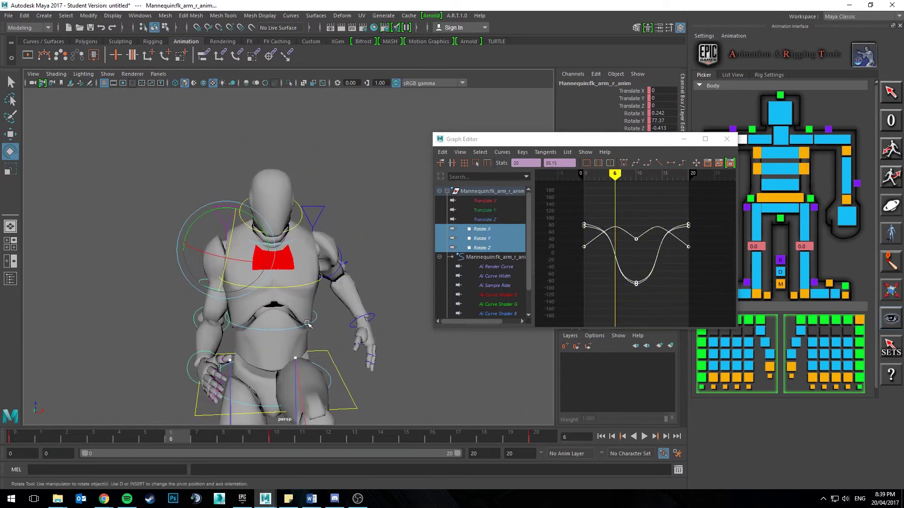
key(Escape)
Select the left upper arm's FK control and change its Rotate X, Y and Z curves to Quaternion Slerp interpolation
click(347, 248)
alt+drag(333, 256, 342, 258)
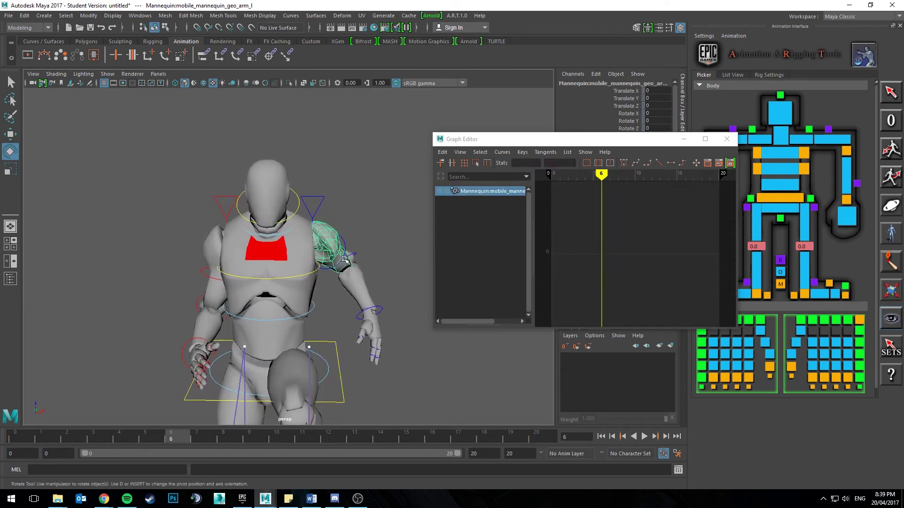
click(344, 246)
alt+middle_drag(319, 266, 319, 261)
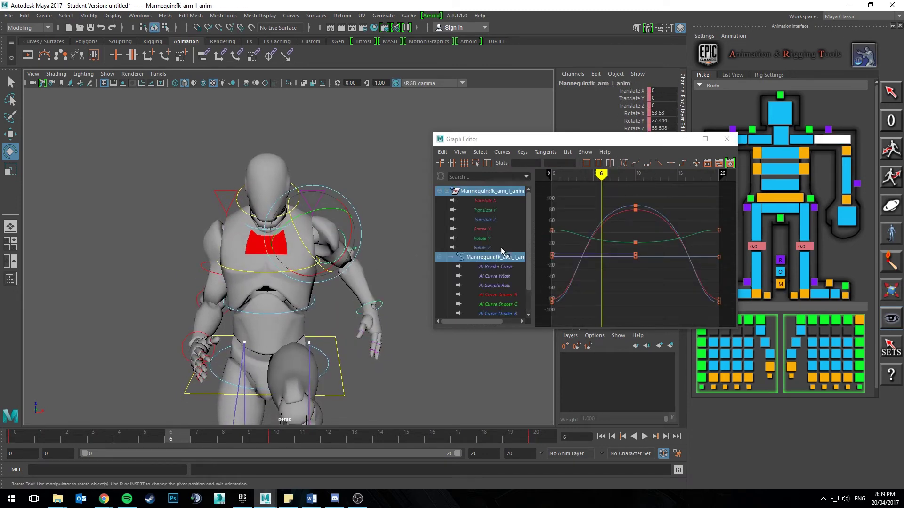
drag(487, 230, 494, 249)
scroll(585, 242, down, 4)
drag(588, 224, 663, 292)
key(f)
click(503, 152)
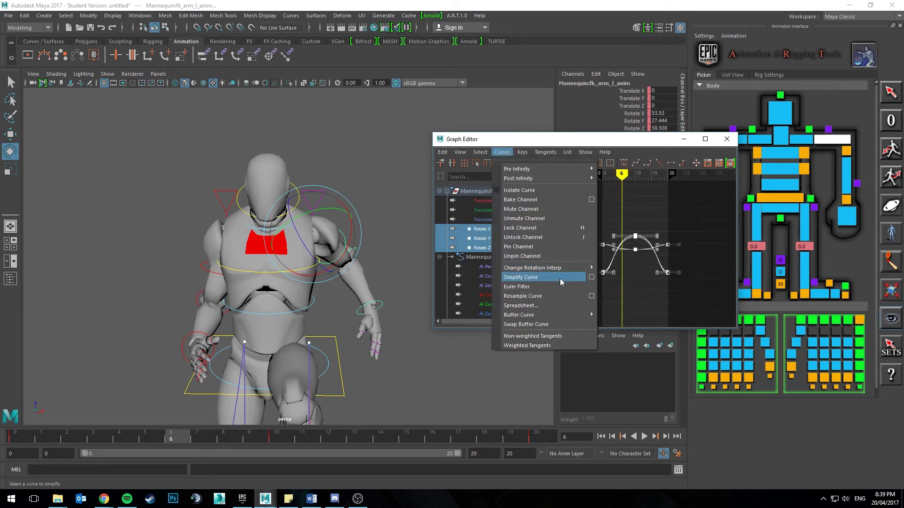
mouse_move(561, 268)
click(650, 291)
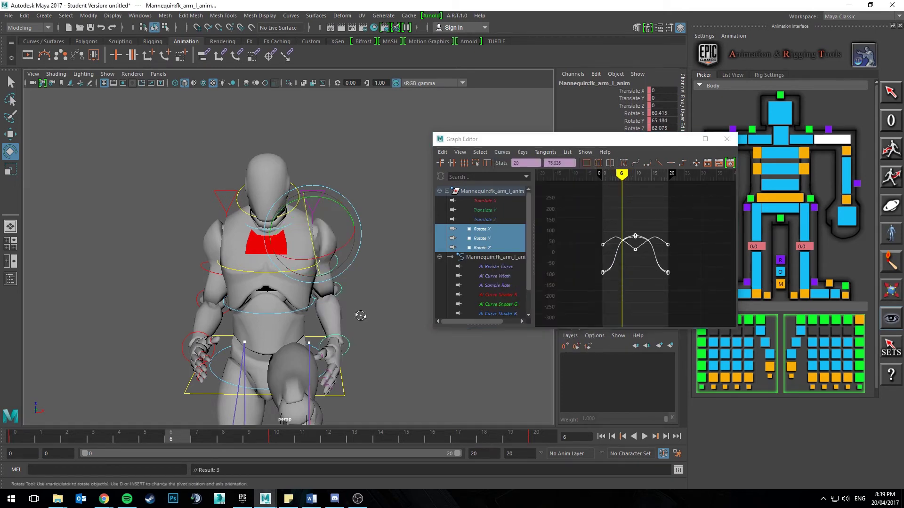
Scrub back from frame 6 to frame 0 and check both arms' swing in the perspective view
alt+drag(360, 316, 350, 330)
drag(183, 442, 11, 440)
scroll(221, 358, down, 2)
alt+middle_drag(222, 365, 215, 304)
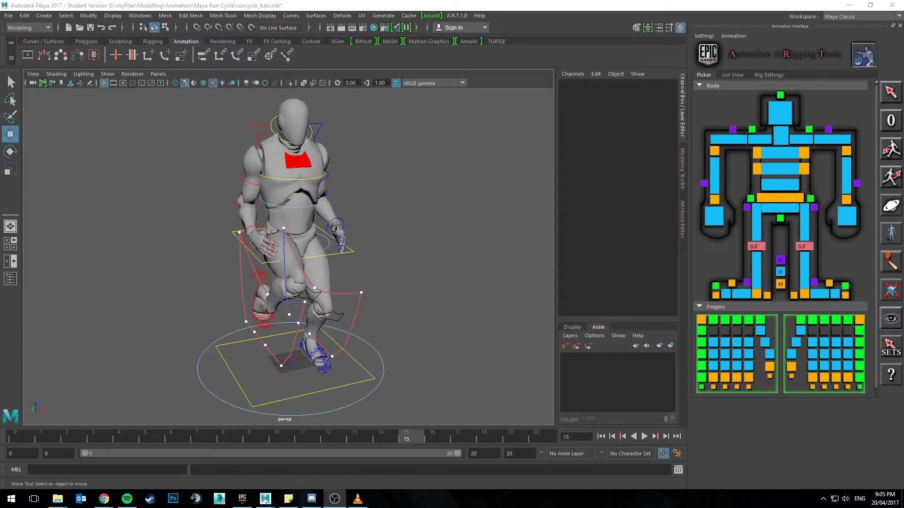
Switch to the orthographic front view and play back the run cycle to examine the leg spacing
alt+drag(251, 256, 241, 252)
click(158, 74)
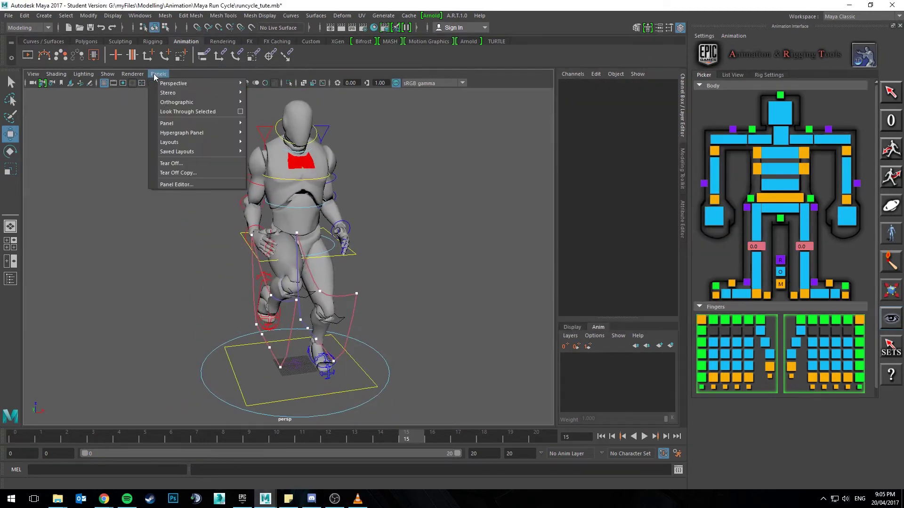
mouse_move(186, 96)
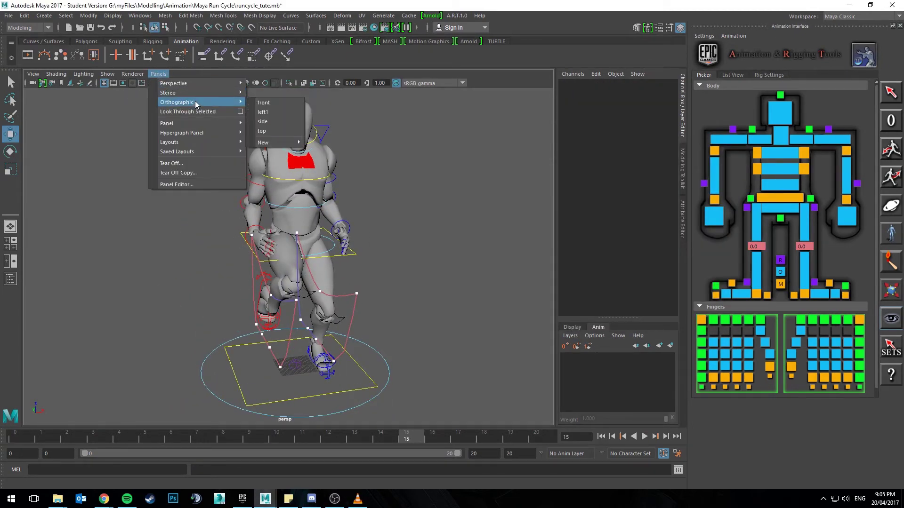
click(270, 105)
alt+middle_drag(253, 230, 273, 207)
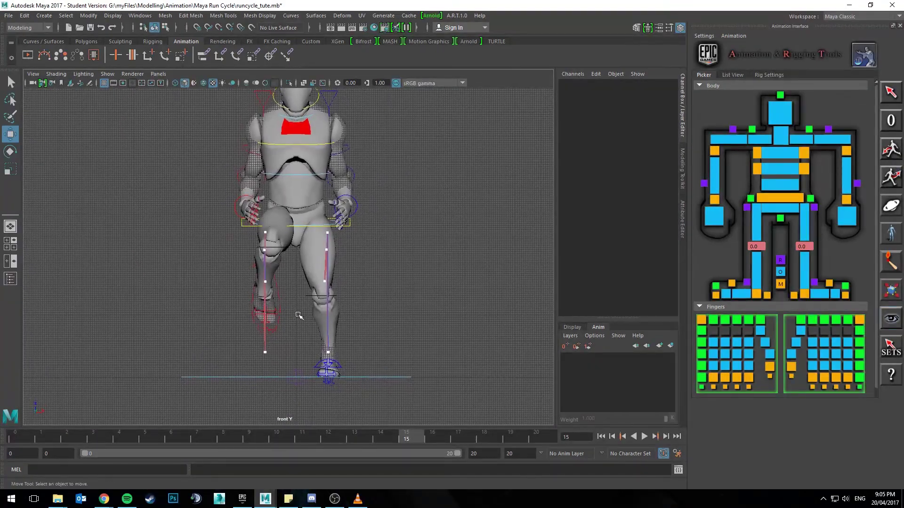
scroll(298, 314, up, 1)
alt+middle_drag(299, 302, 292, 282)
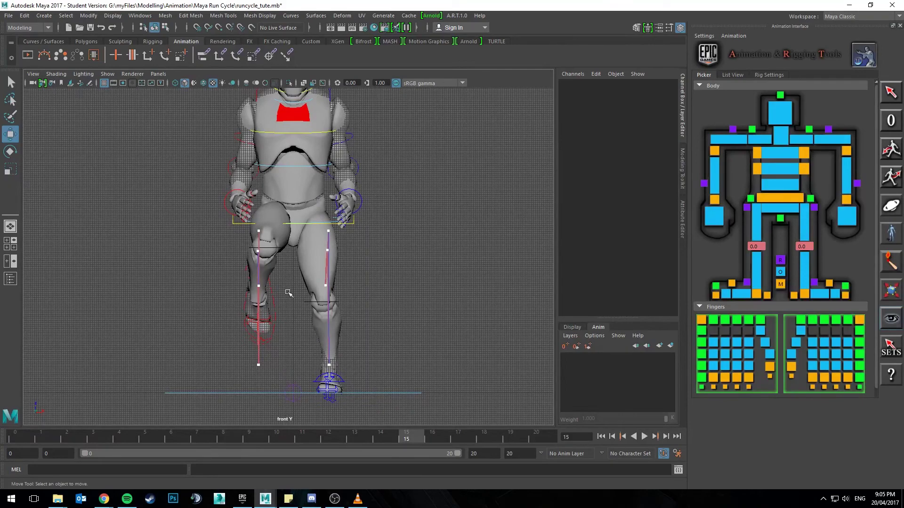
click(644, 436)
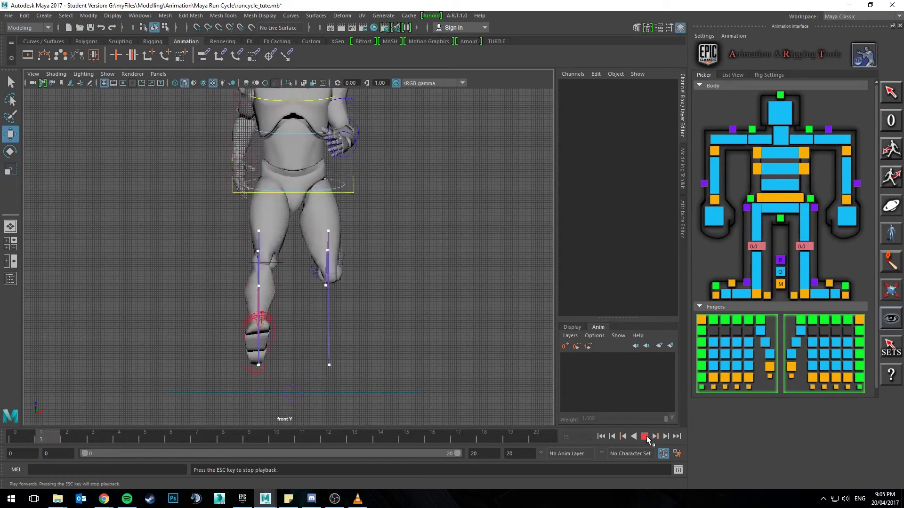
click(647, 439)
Select the right IK foot control and move it inward at frame 5, to a Translate X of about 5.17
alt+middle_drag(298, 308, 295, 320)
scroll(295, 315, up, 2)
alt+middle_drag(286, 353, 271, 316)
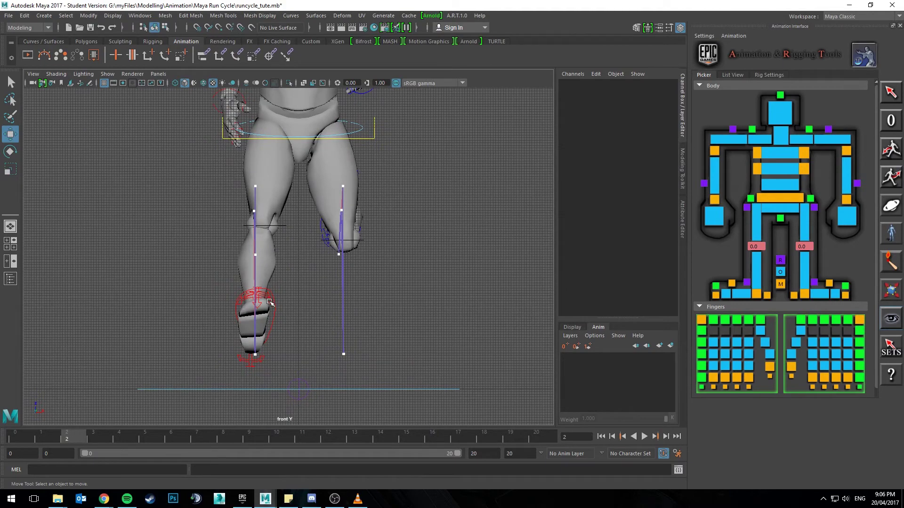
click(270, 302)
alt+middle_drag(165, 386, 164, 377)
drag(76, 439, 146, 439)
drag(280, 357, 293, 356)
alt+middle_drag(268, 368, 270, 360)
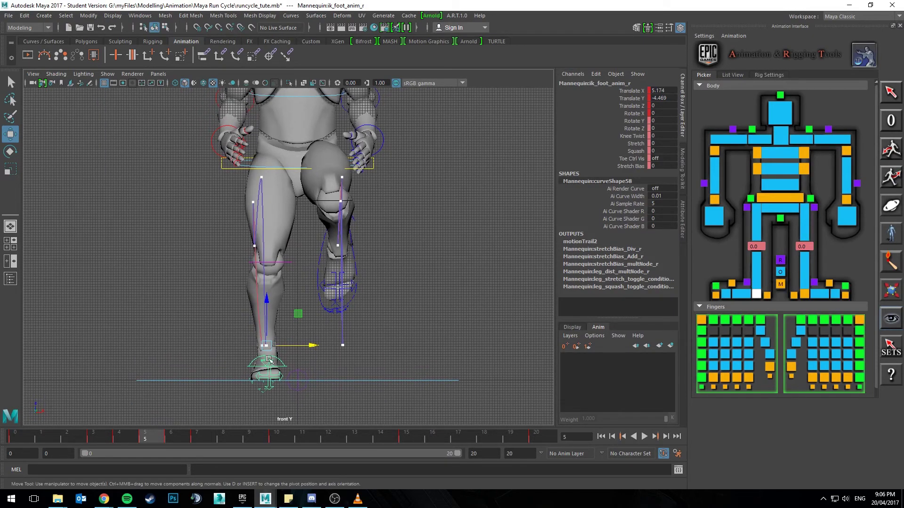
Move the left IK foot control inward at frame 15, to a Translate X of about -6.66
click(408, 432)
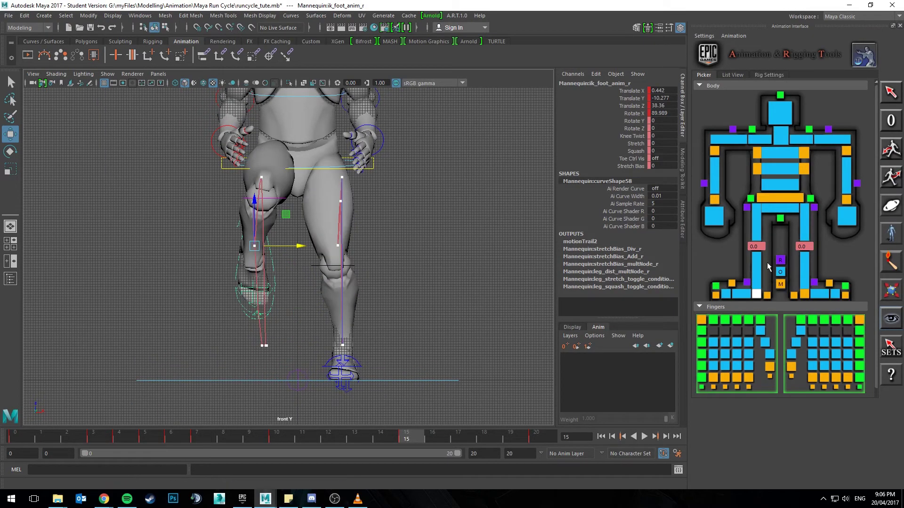
drag(387, 349, 363, 347)
alt+middle_drag(307, 375, 310, 386)
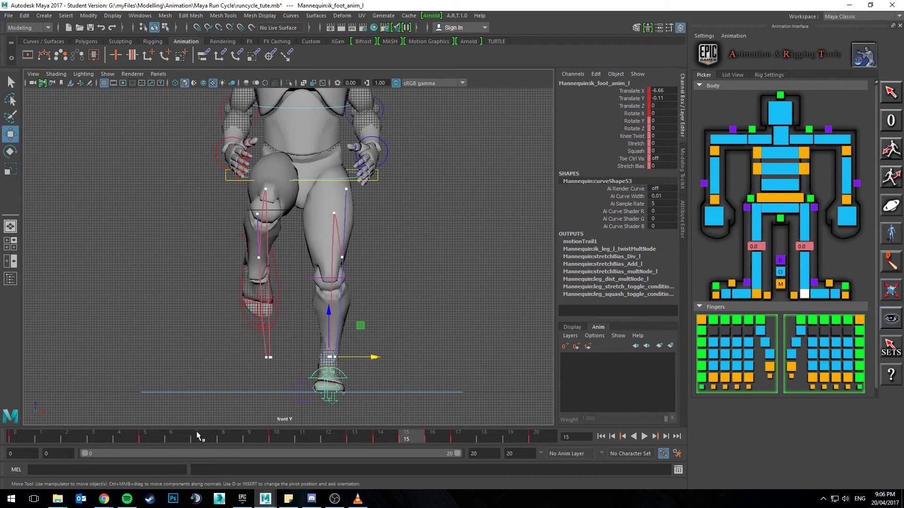
Return to frame 5 and nudge the right IK foot control slightly outward
click(142, 436)
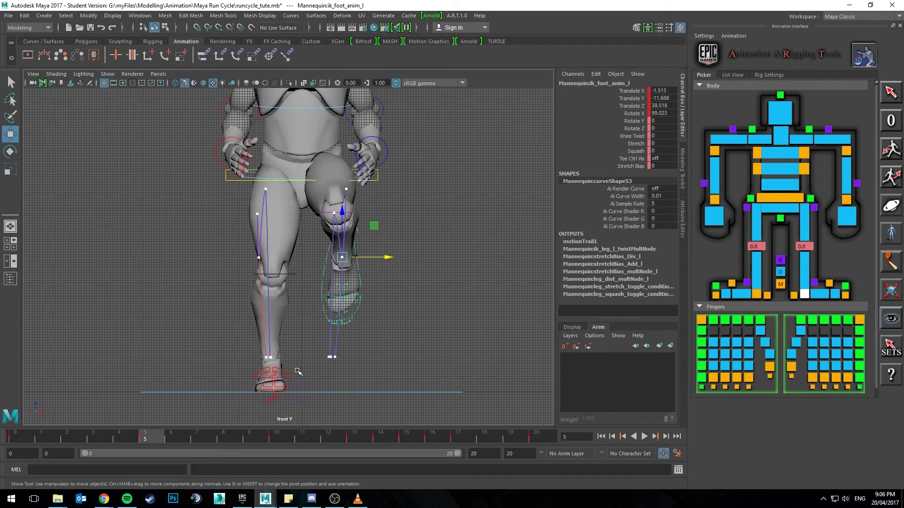
click(757, 294)
drag(312, 360, 308, 359)
Rotate the right foot outward at frame 0, to about -36.9, -16.6 and -20.9 in X, Y and Z
scroll(290, 267, down, 1)
alt+middle_drag(295, 230, 311, 250)
click(25, 440)
key(e)
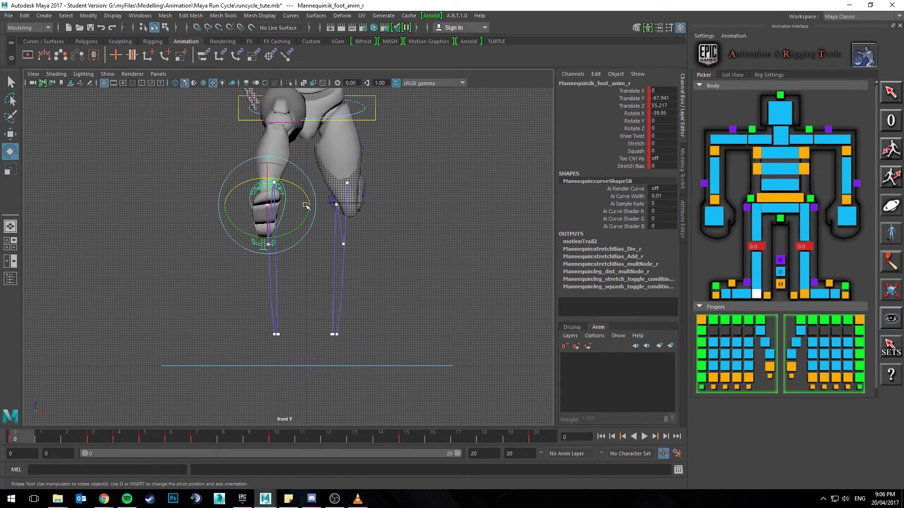
drag(296, 185, 280, 181)
alt+middle_drag(273, 193, 267, 225)
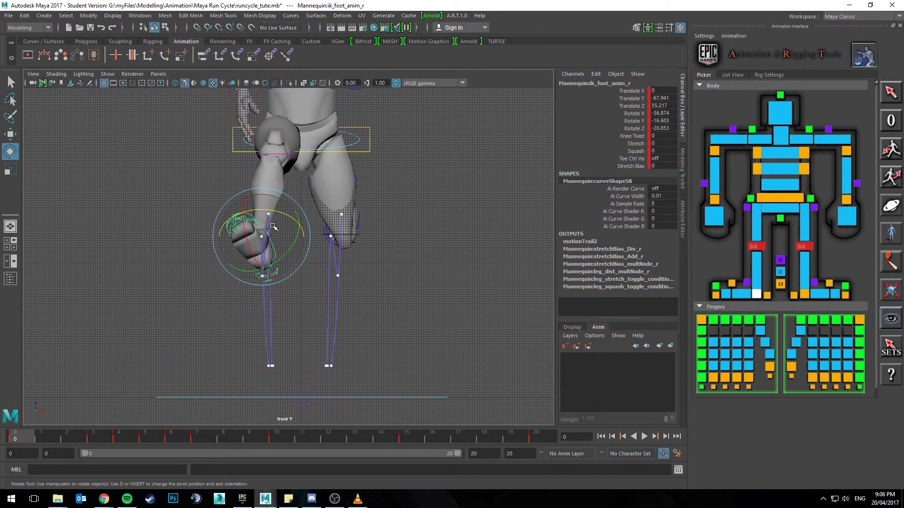
At frame 10, rotate the left foot outward to about -34.3, 11.2 and 15.9 in X, Y and Z, and set its knee twist to 10
click(286, 440)
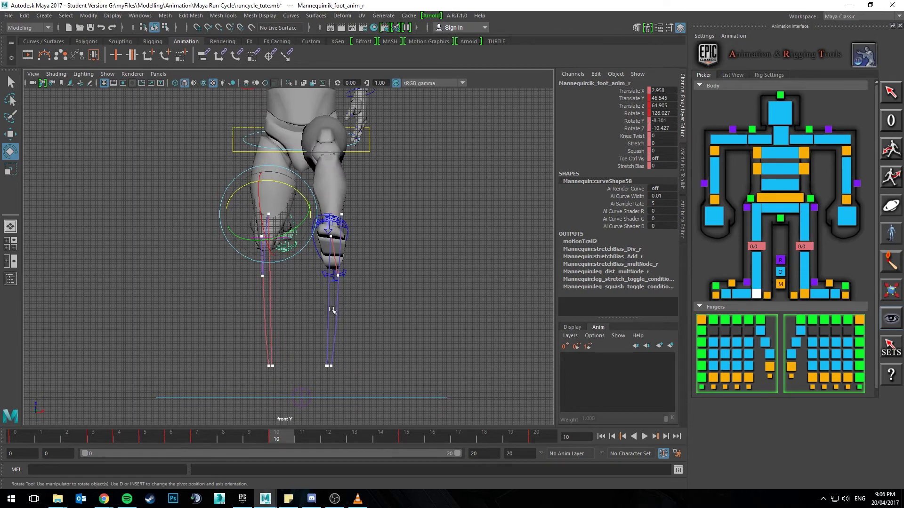
click(349, 231)
click(349, 236)
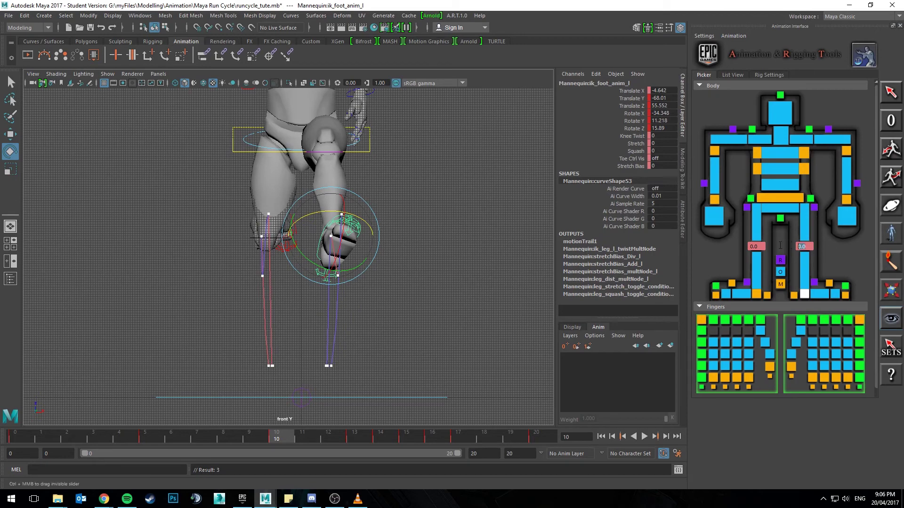
text(10)
key(Return)
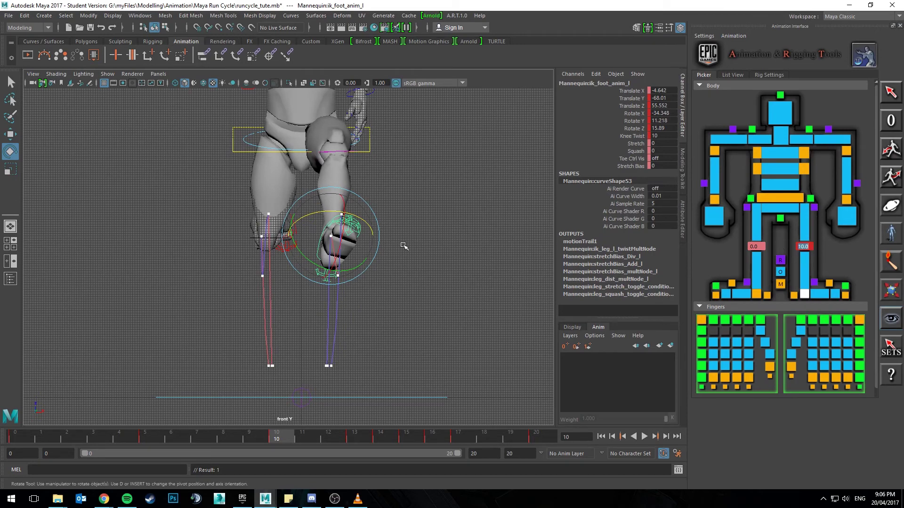
Set the right leg's knee twist to 10 at frame 0 and at frame 20
alt+middle_drag(394, 248, 396, 259)
click(19, 431)
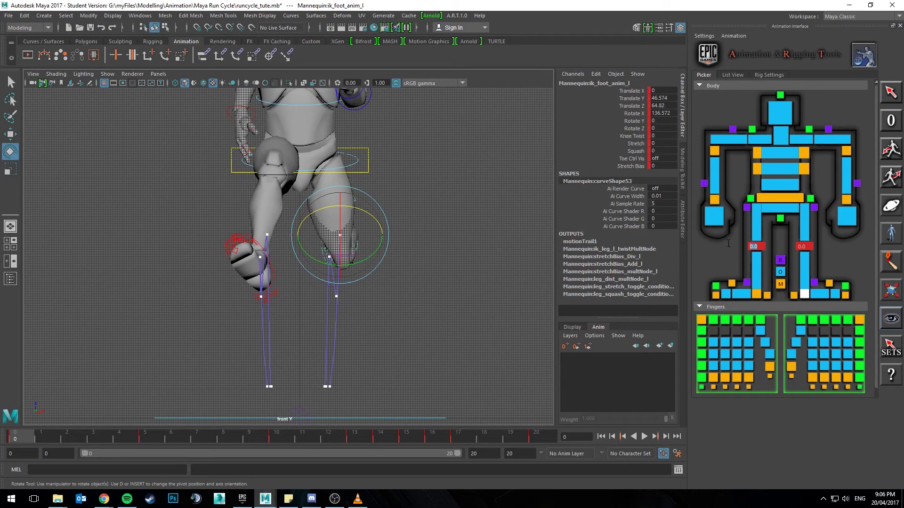
key(Return)
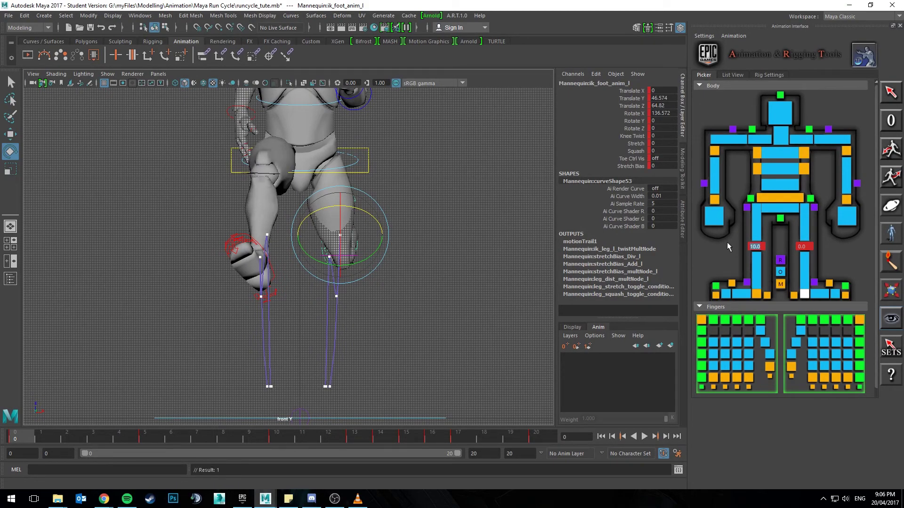
click(526, 440)
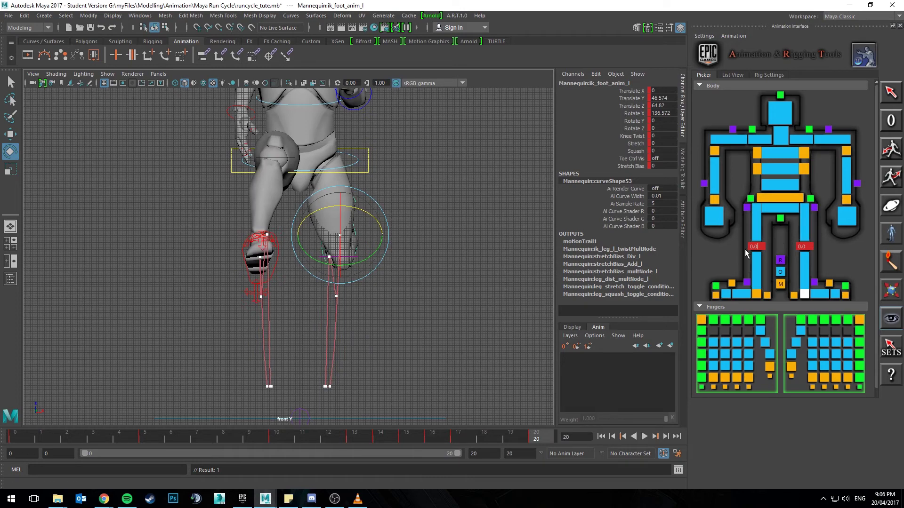
text(10)
key(Return)
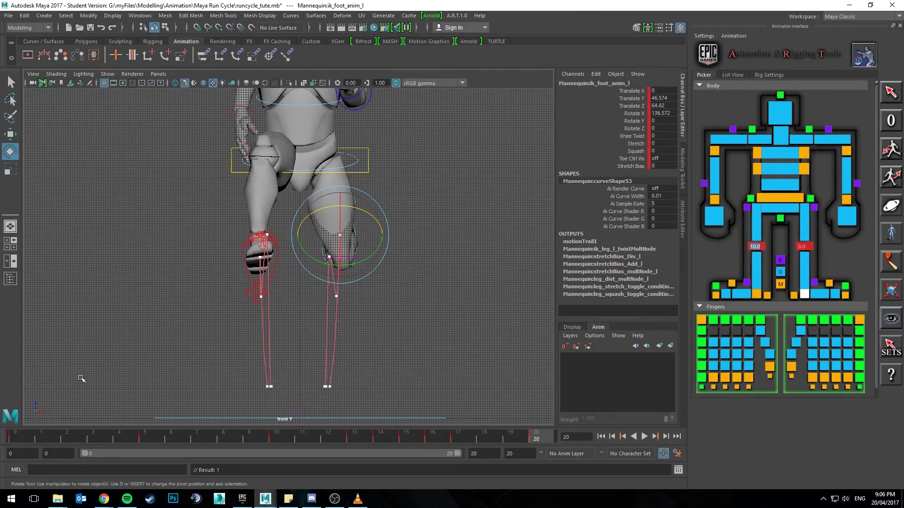
Copy the frame 0 pose of both IK foot controls to frame 20 and key it there
click(26, 440)
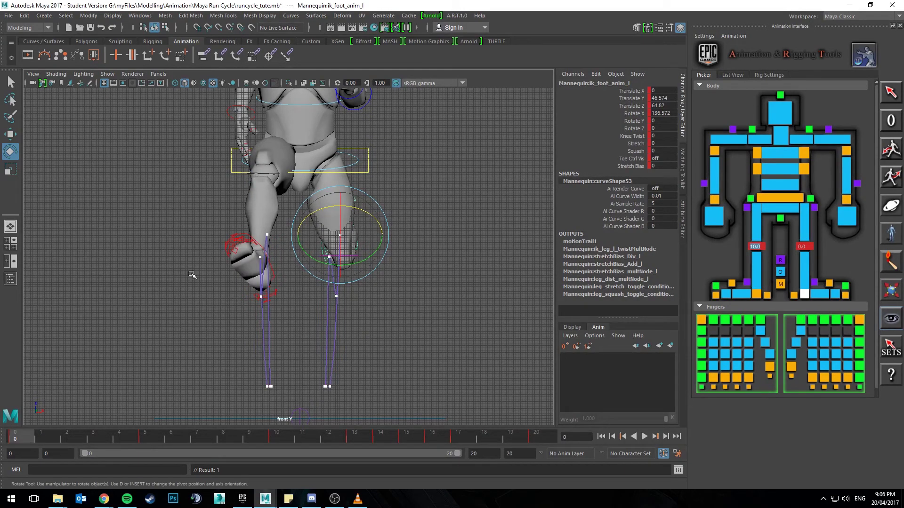
click(254, 242)
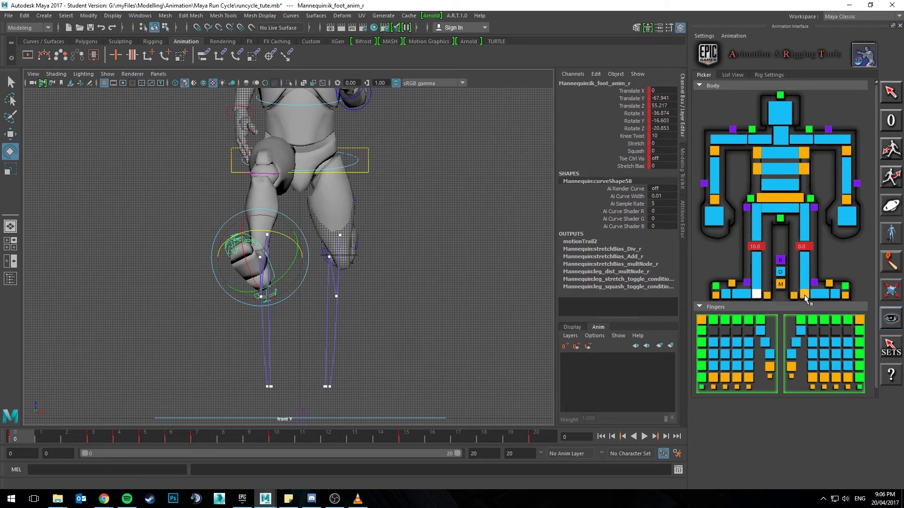
shift+click(804, 295)
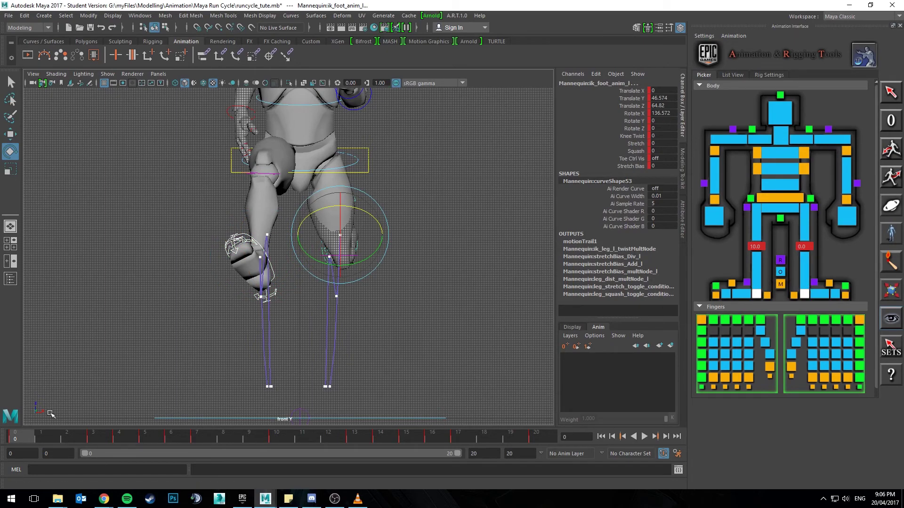
alt+middle_drag(212, 321, 212, 323)
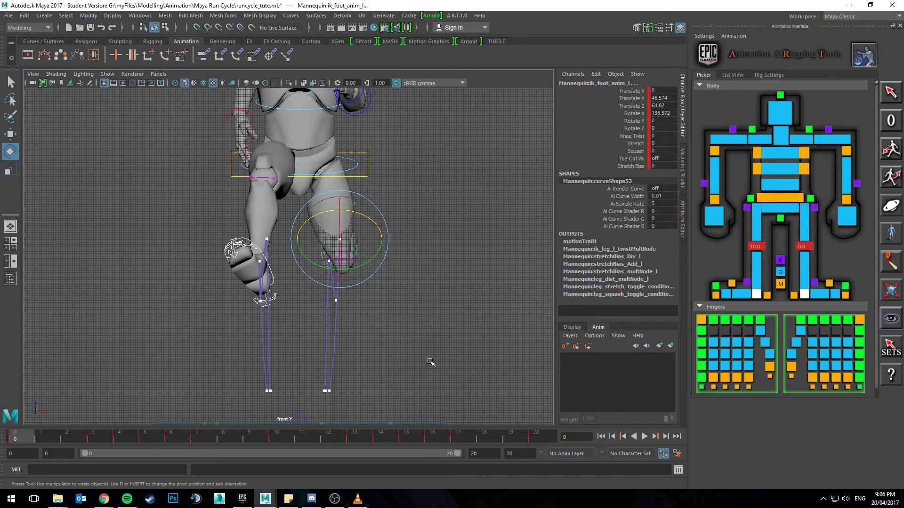
click(548, 438)
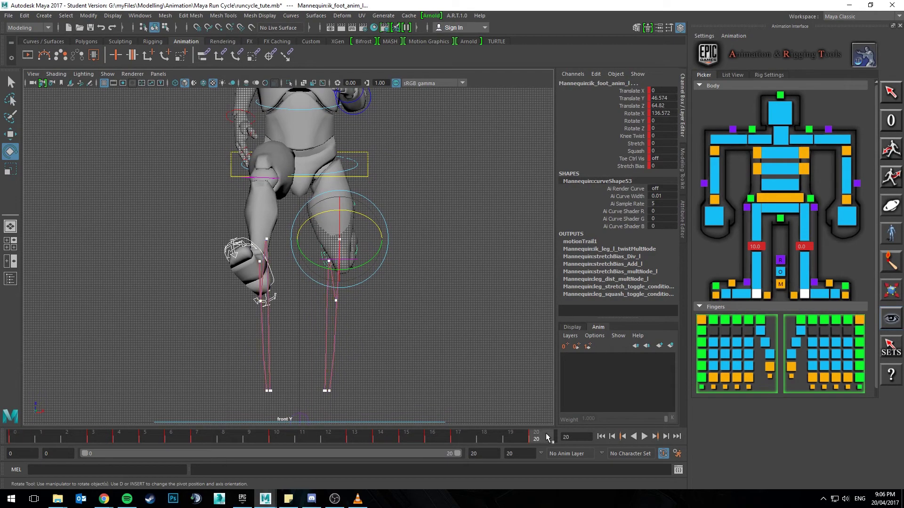
key(s)
click(13, 440)
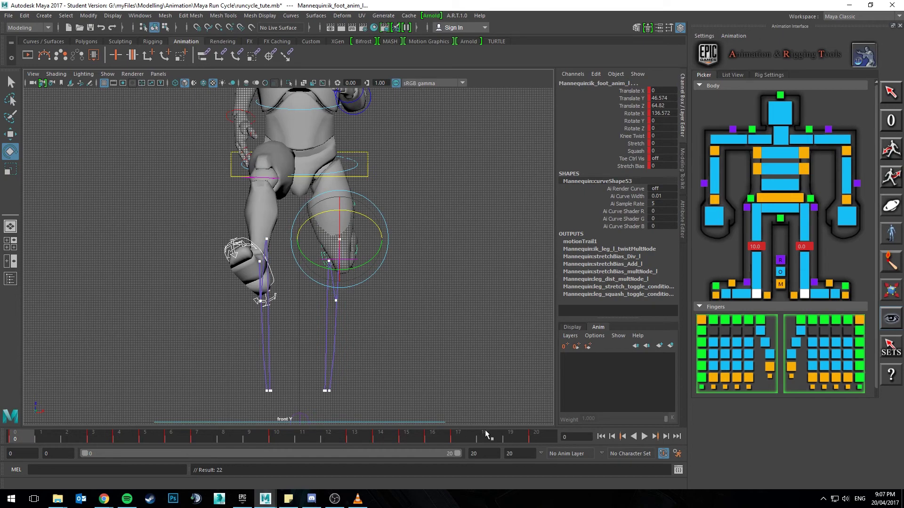
click(541, 438)
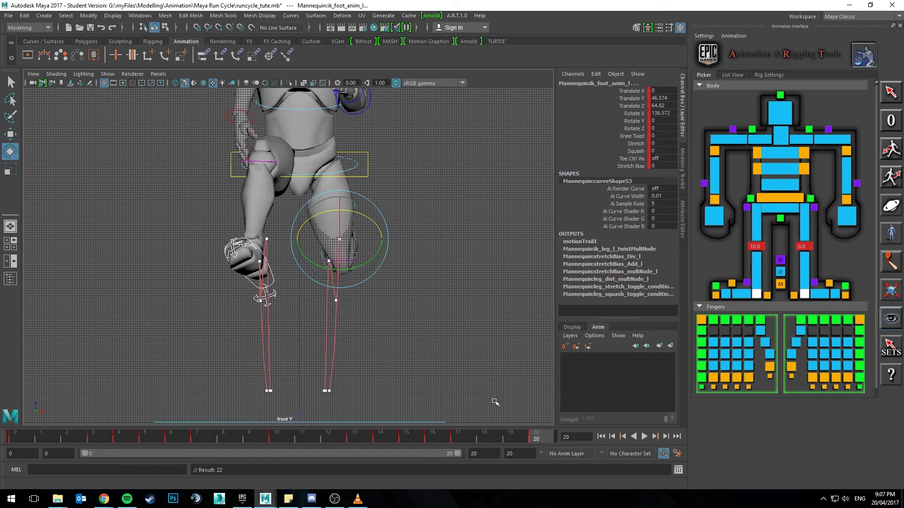
In the left side view at frame 5, bend the right elbow to about -85.4 in Rotate Z
click(157, 75)
mouse_move(177, 105)
click(262, 112)
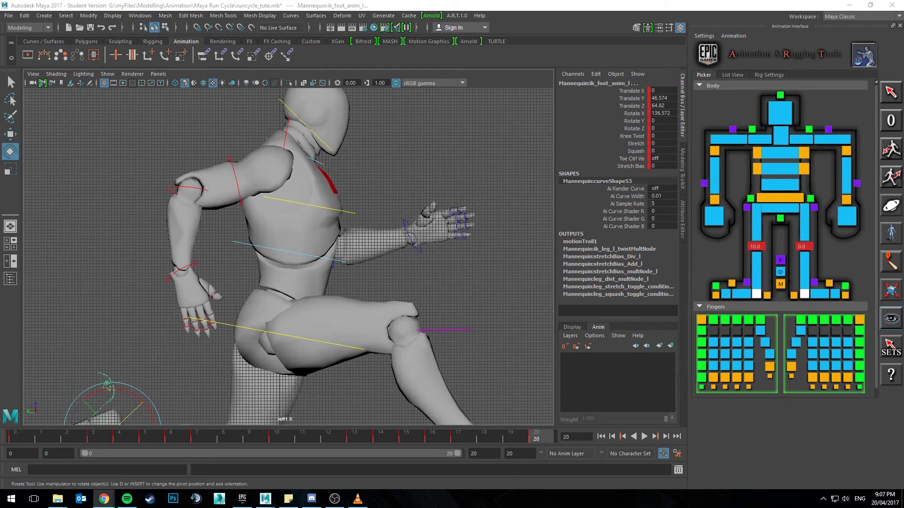
click(26, 442)
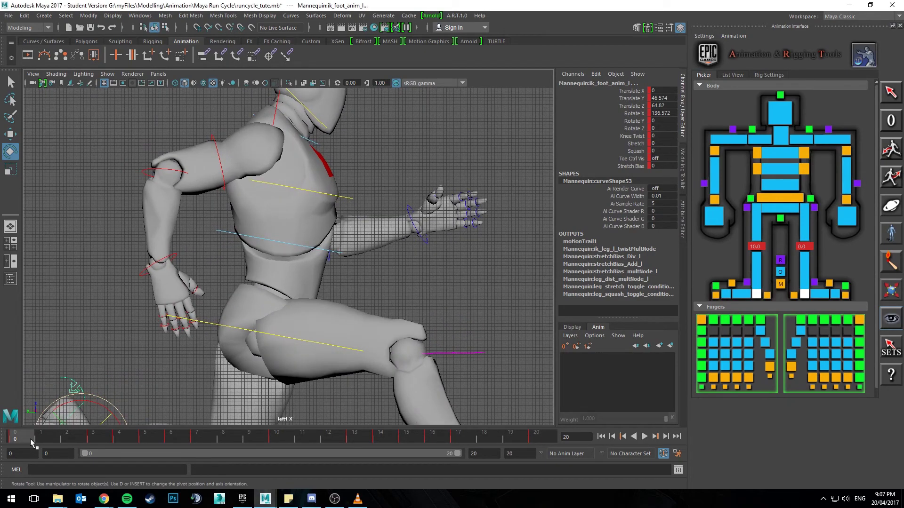
key(alt+v)
drag(112, 438, 146, 439)
alt+middle_drag(291, 345, 291, 232)
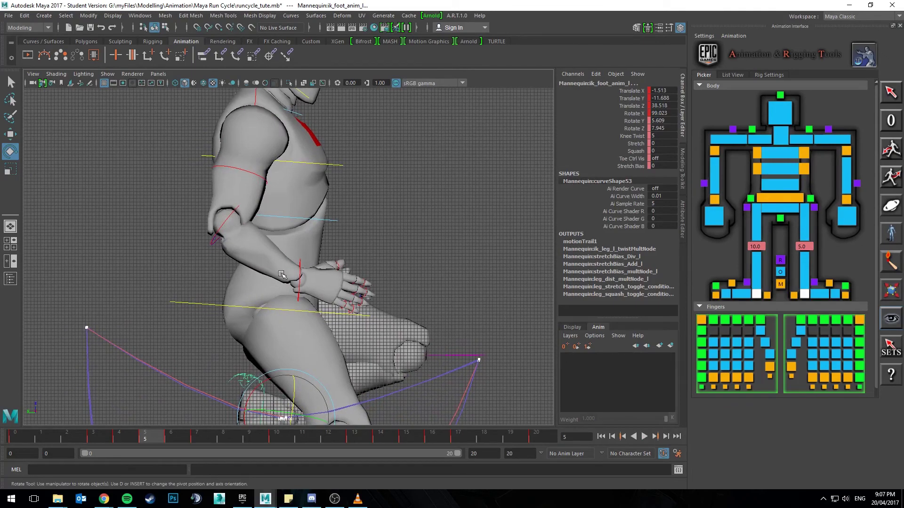
alt+middle_drag(282, 269, 282, 259)
scroll(282, 259, up, 1)
click(226, 202)
alt+middle_drag(247, 194, 245, 212)
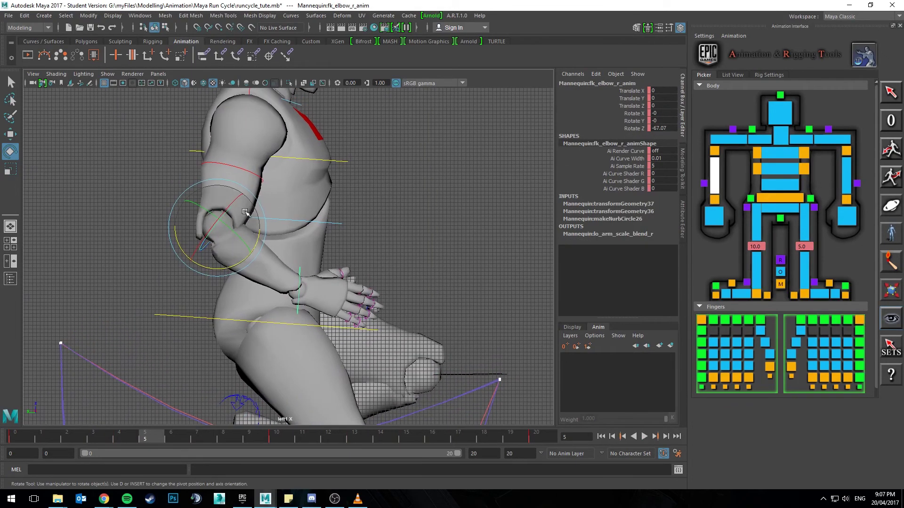
drag(258, 239, 262, 232)
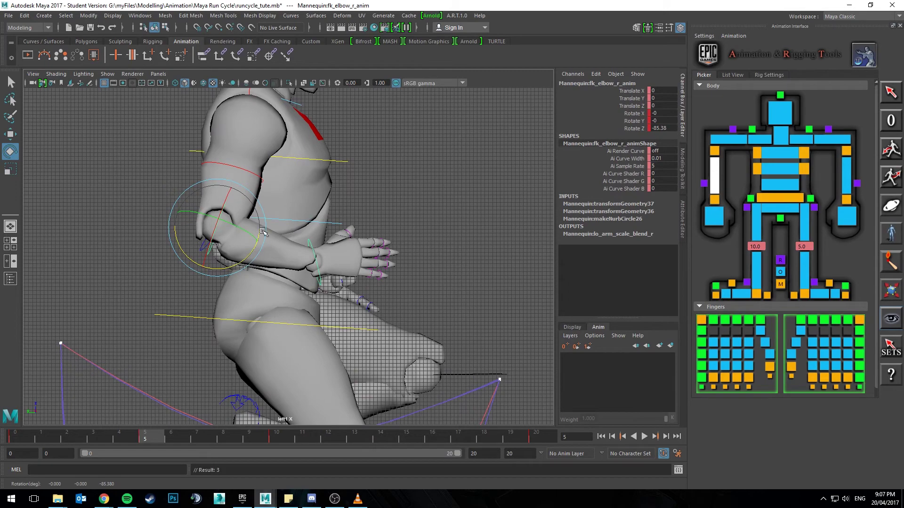
Rotate the right wrist slightly downward at frame 5 and key it
alt+middle_drag(311, 269, 308, 278)
click(311, 263)
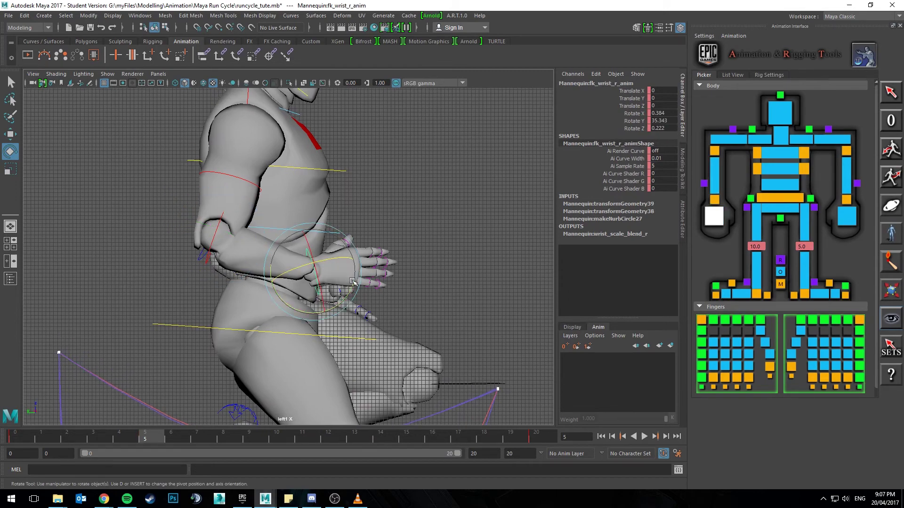
drag(353, 287, 345, 301)
key(s)
In the front view at frame 0, rotate the left elbow inward across the chest to about 20.4 in Rotate Y
click(28, 436)
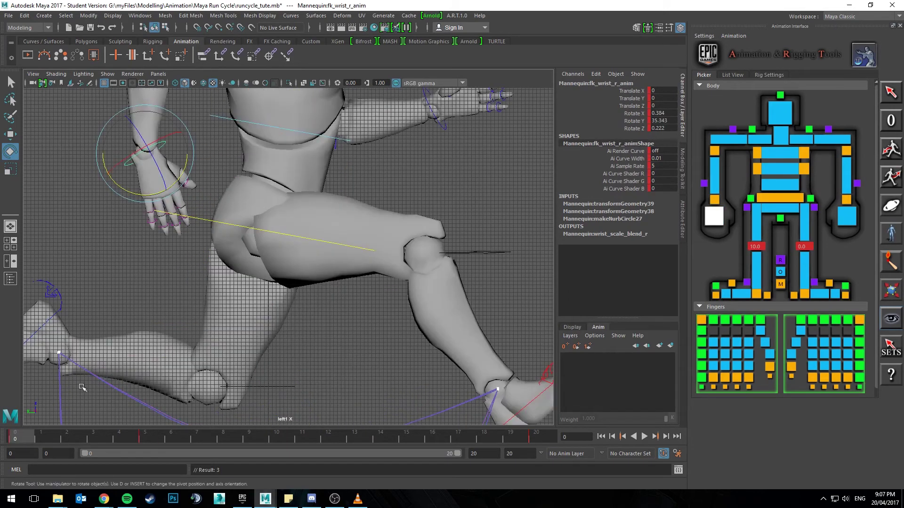
scroll(218, 185, down, 2)
click(158, 74)
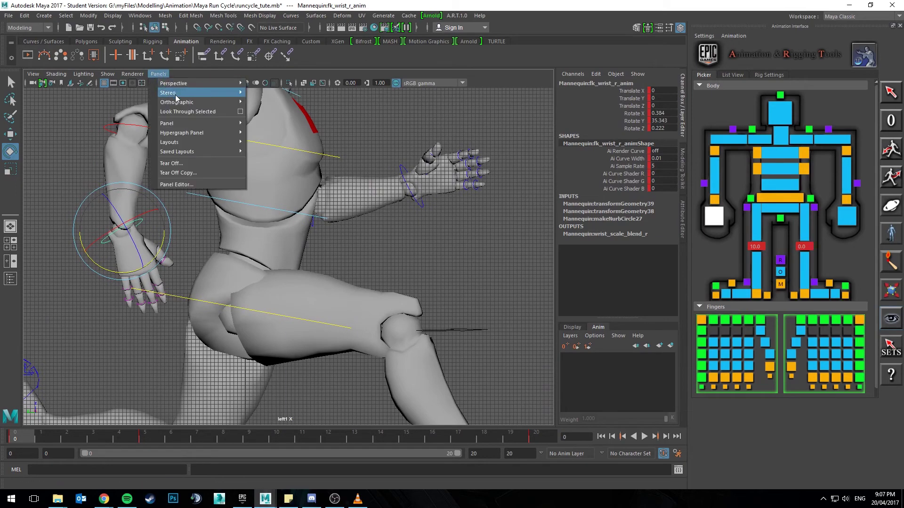
click(264, 103)
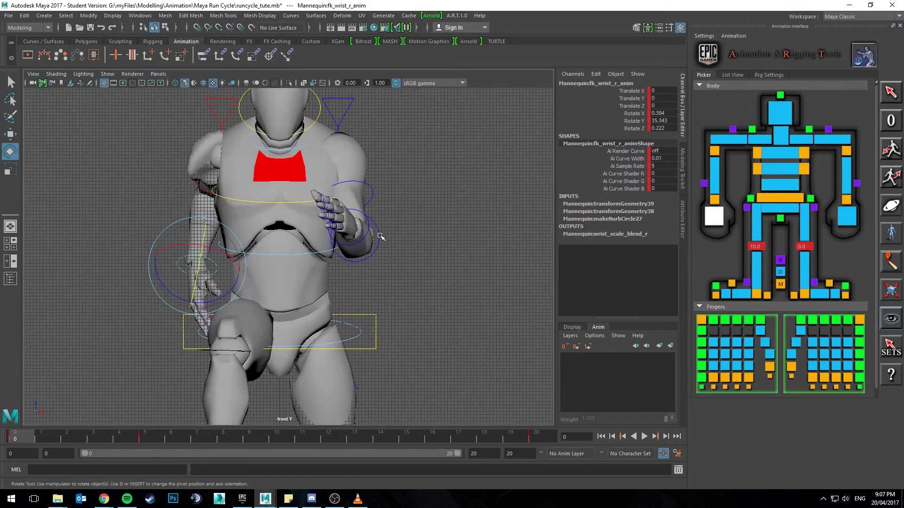
click(377, 232)
drag(374, 230, 361, 227)
alt+middle_drag(361, 227, 363, 248)
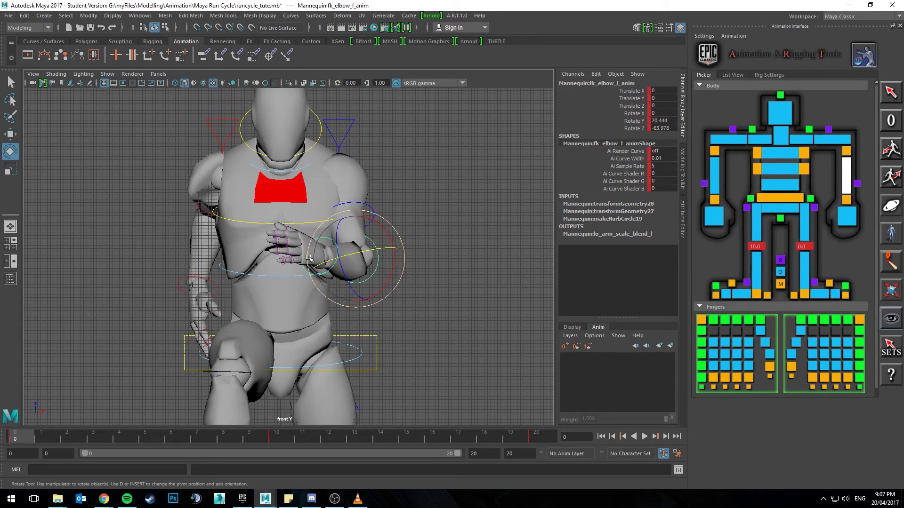
scroll(247, 244, up, 3)
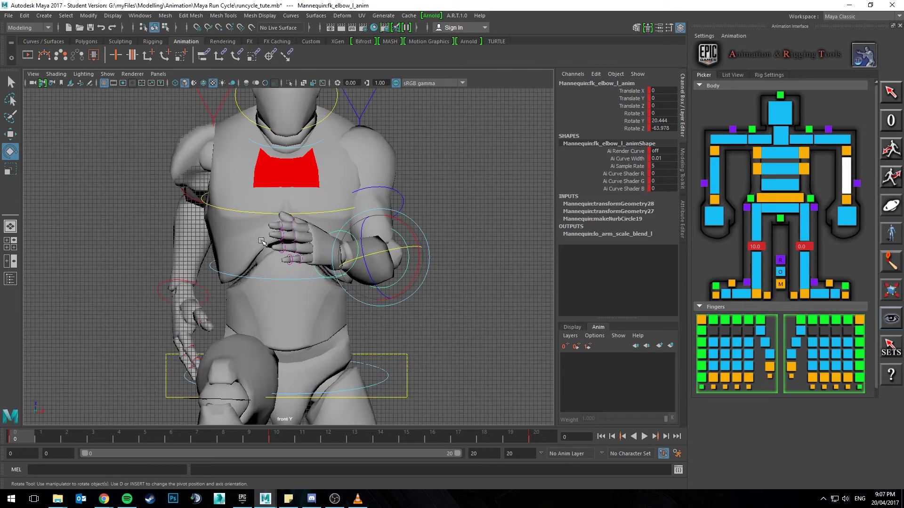
At frame 10, rotate the right elbow inward across the chest to about 15.2 in Rotate Y
click(718, 174)
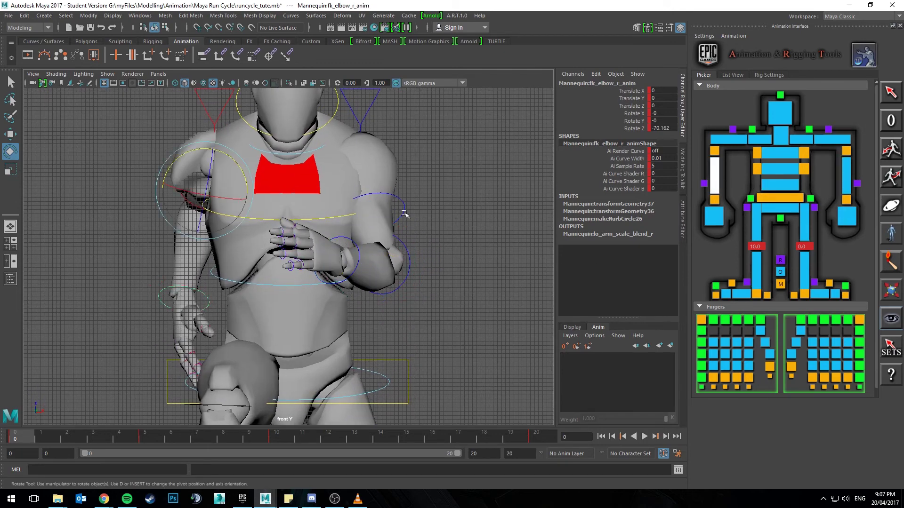
click(272, 441)
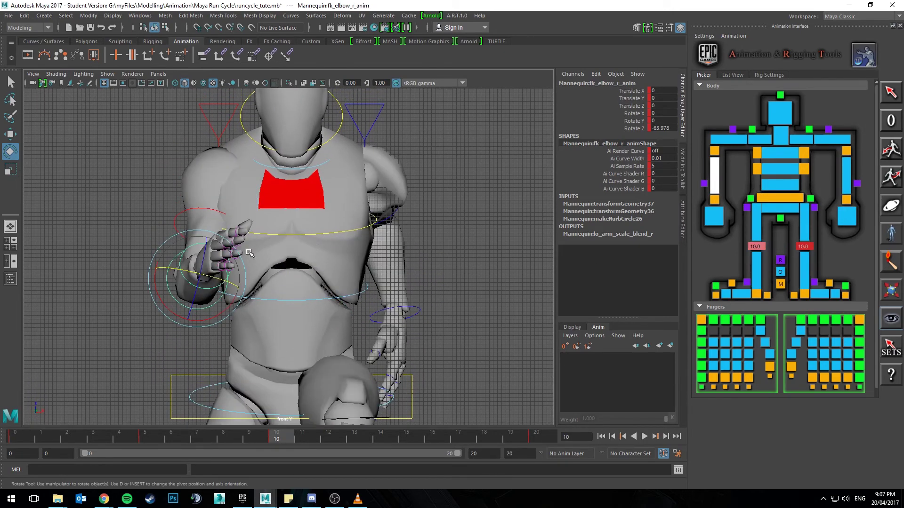
mouse_move(224, 274)
mouse_down()
mouse_move(213, 277)
mouse_move(223, 276)
mouse_up()
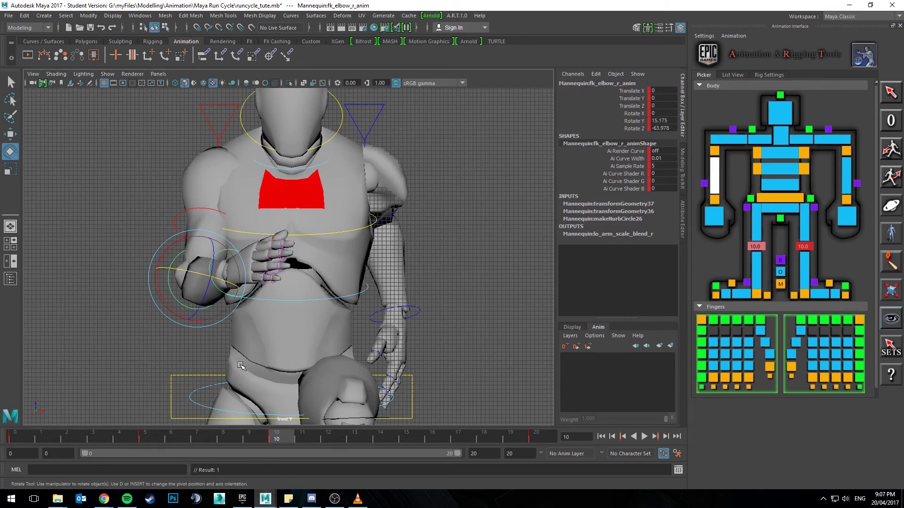
alt+middle_drag(238, 366, 240, 350)
Play and scrub through the cycle in the front view, examining how the hands pass the thighs around frames 15 and 5
click(19, 439)
key(alt+v)
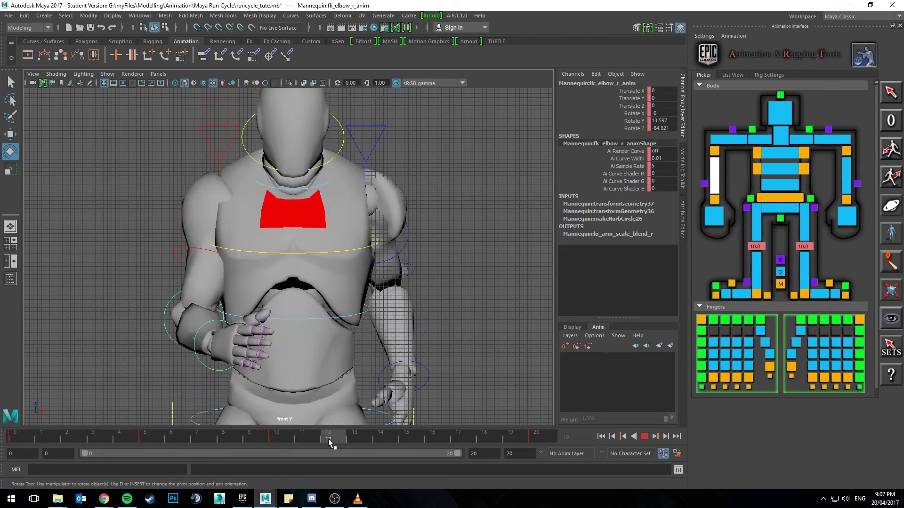
key(alt+v)
alt+middle_drag(303, 353, 312, 228)
scroll(312, 227, down, 1)
alt+middle_drag(275, 264, 263, 263)
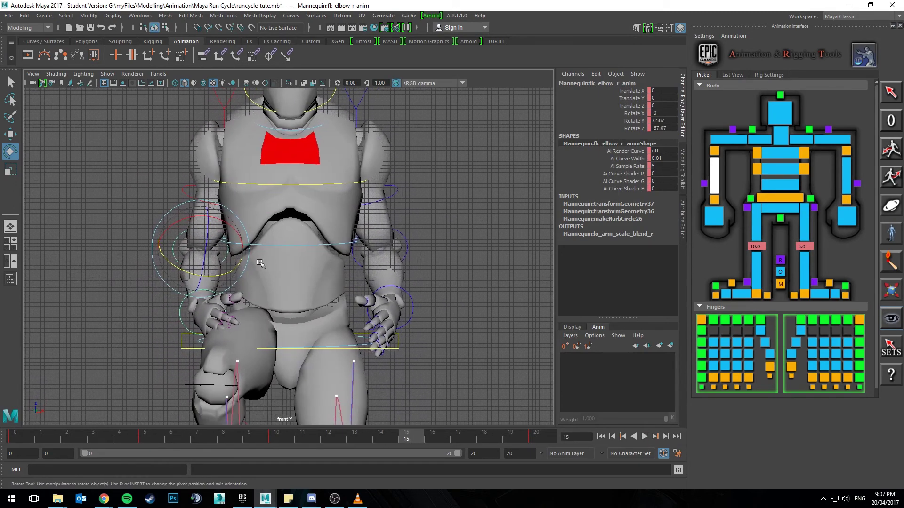
scroll(262, 262, up, 2)
alt+middle_drag(175, 353, 193, 337)
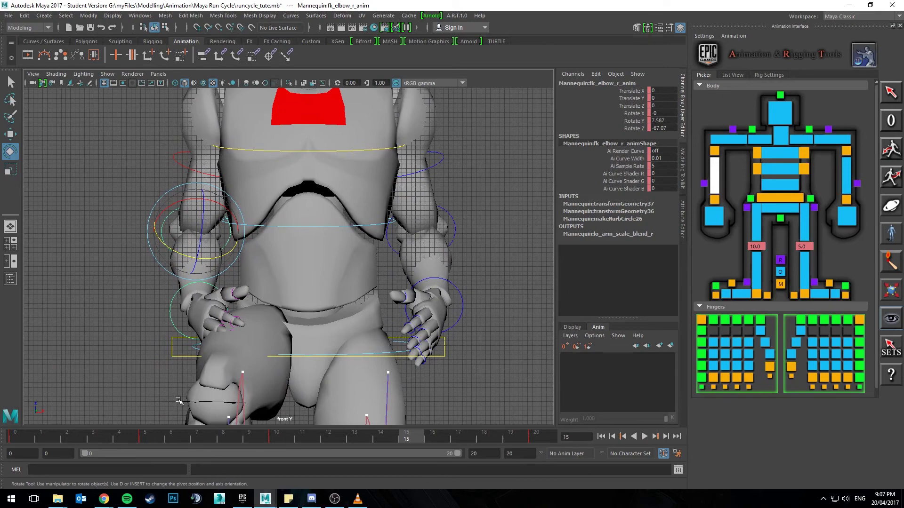
alt+middle_drag(179, 401, 187, 389)
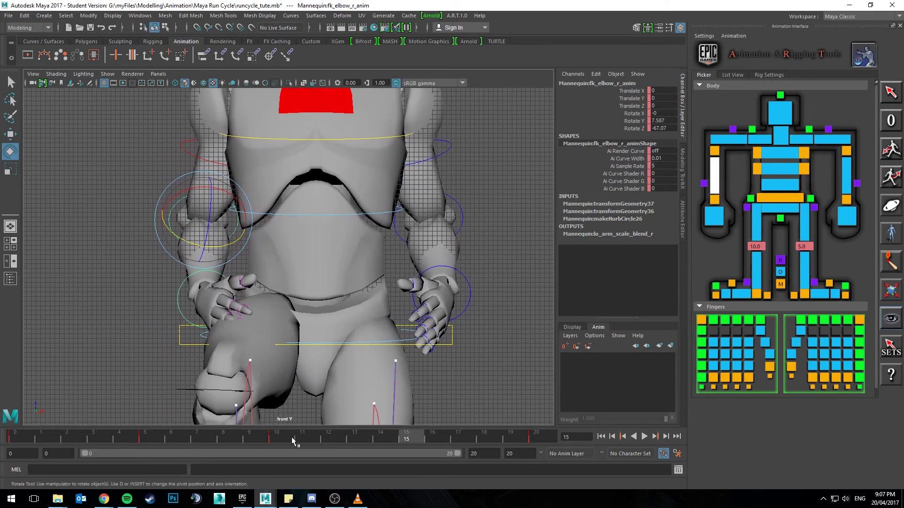
drag(292, 441, 164, 437)
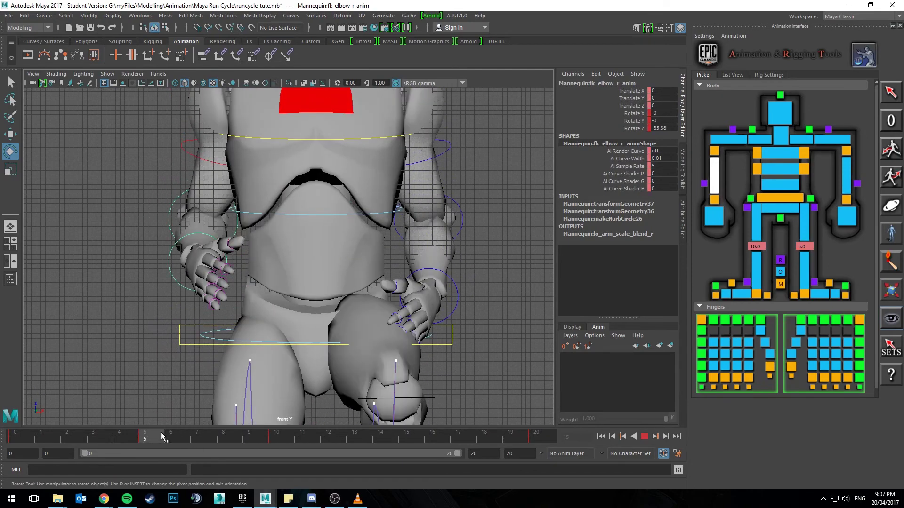
Rotate the left wrist outward at frame 5 so the hand turns away from the raised thigh
alt+middle_drag(446, 269, 404, 285)
click(419, 227)
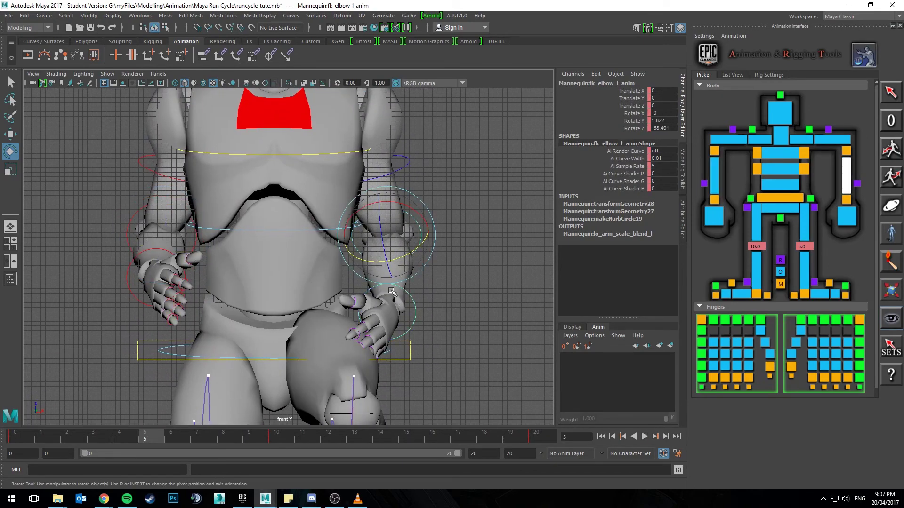
click(409, 296)
drag(409, 319, 422, 314)
At frame 15, rotate the right wrist outward away from the raised thigh and key its rotation
key(alt+v)
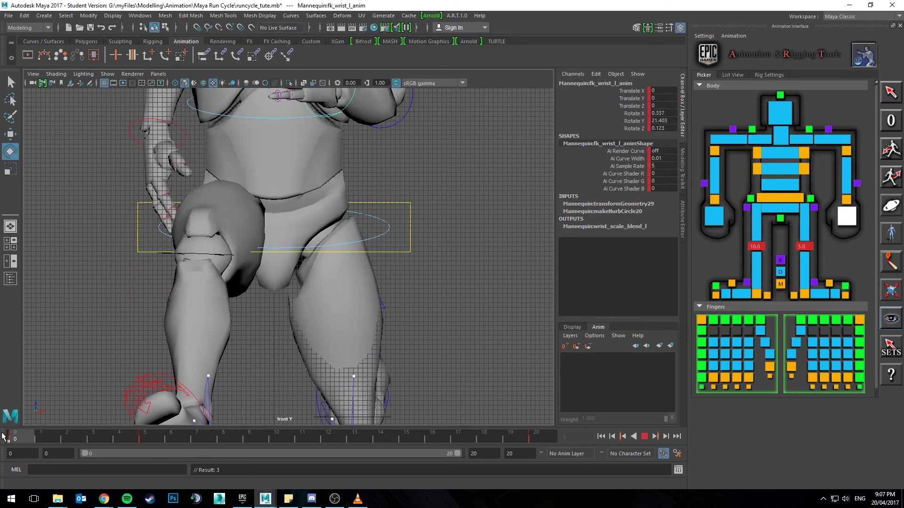
drag(196, 433, 302, 433)
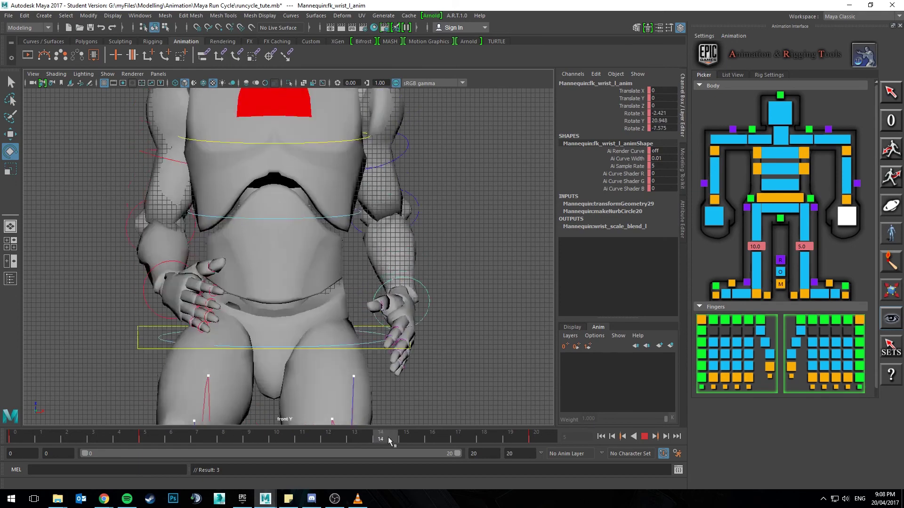
key(alt+v)
click(142, 300)
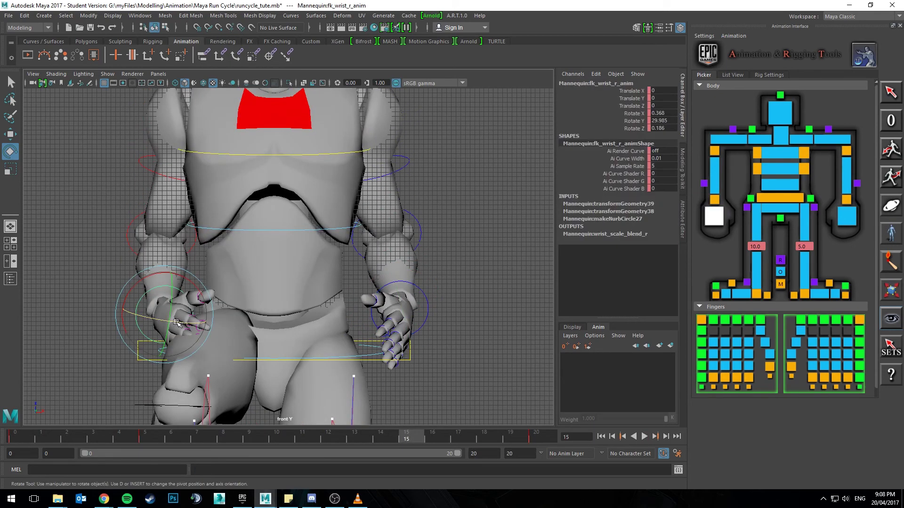
drag(191, 292, 159, 318)
key(shift+e)
Play back the run cycle in the front view to check the arm and wrist motion
key(alt+v)
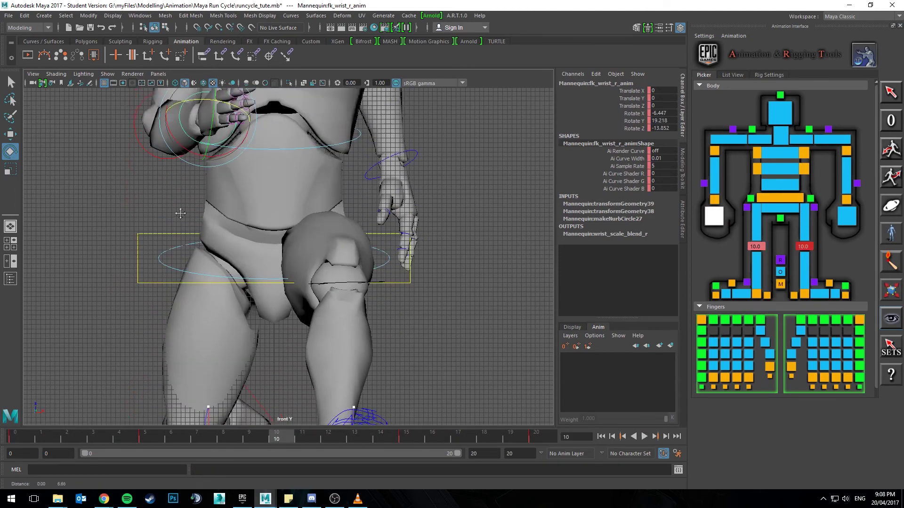
click(645, 437)
click(644, 437)
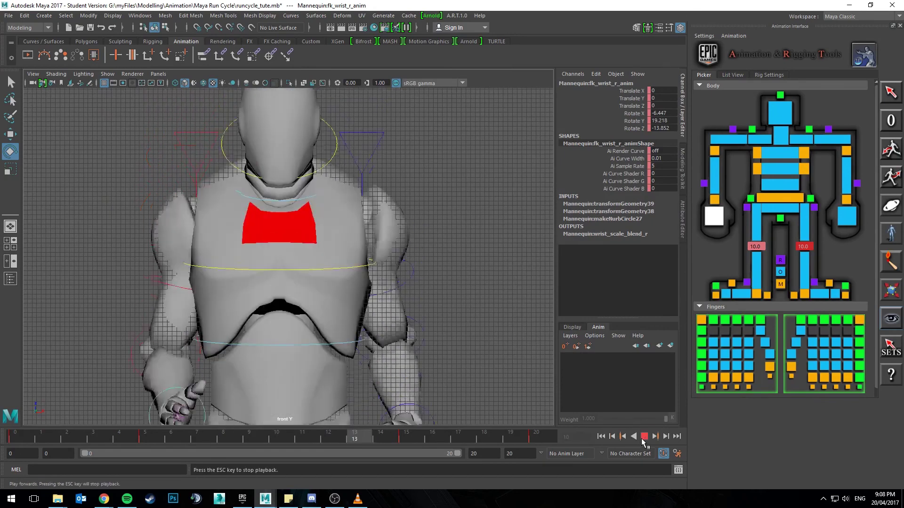
click(644, 439)
alt+middle_drag(372, 317, 370, 249)
scroll(371, 249, down, 6)
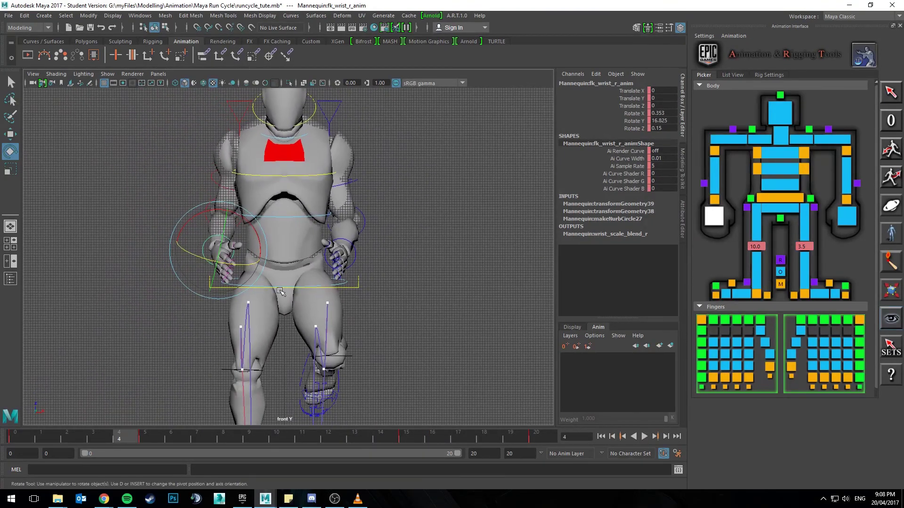
At frame 0, twist the body control to rotations of -8.367 in X, 1.522 in Y and -10.236 in Z
click(352, 288)
scroll(299, 293, up, 3)
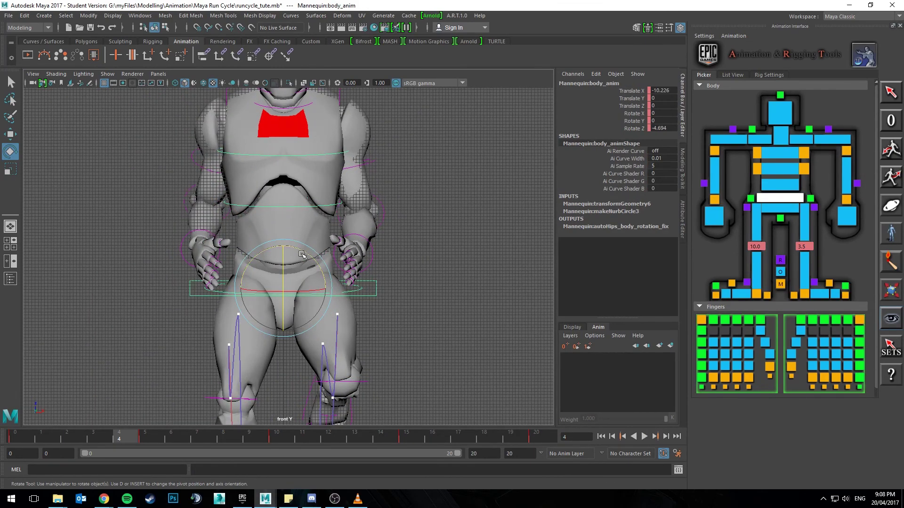
alt+middle_drag(301, 254, 281, 277)
scroll(296, 266, down, 1)
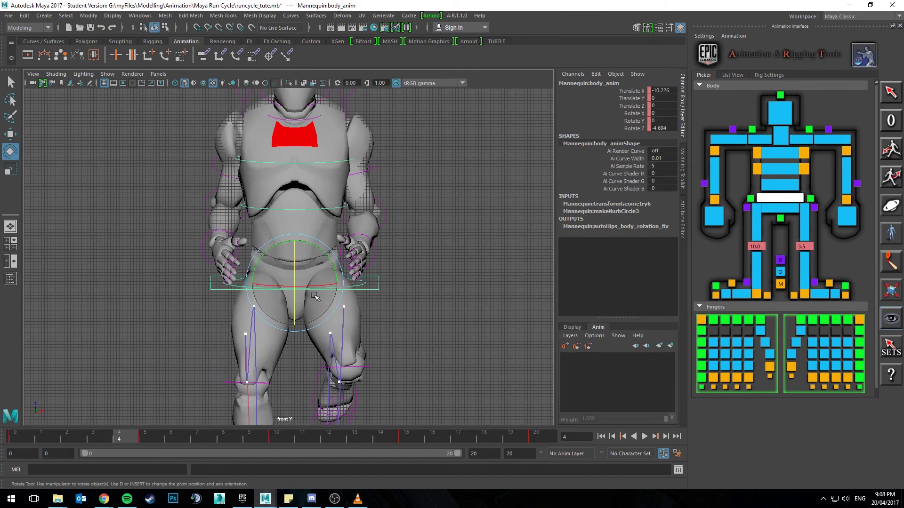
drag(130, 435, 10, 435)
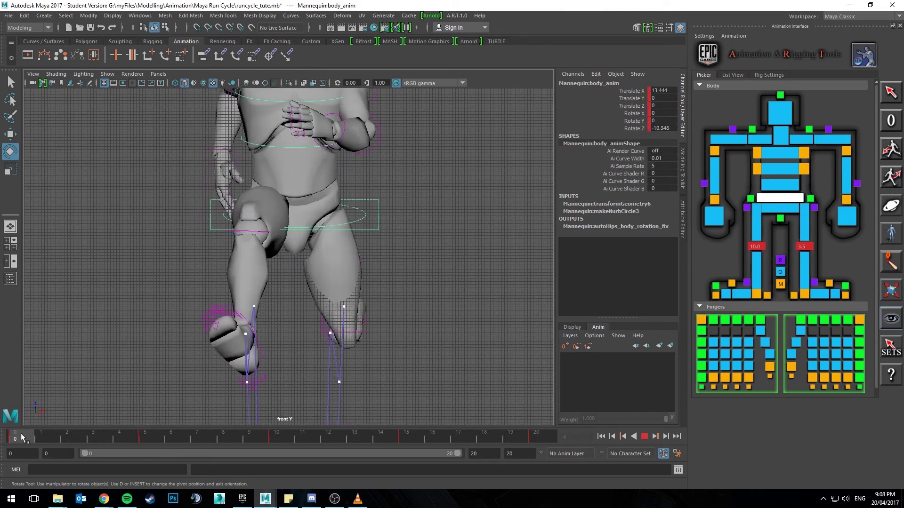
drag(318, 218, 310, 221)
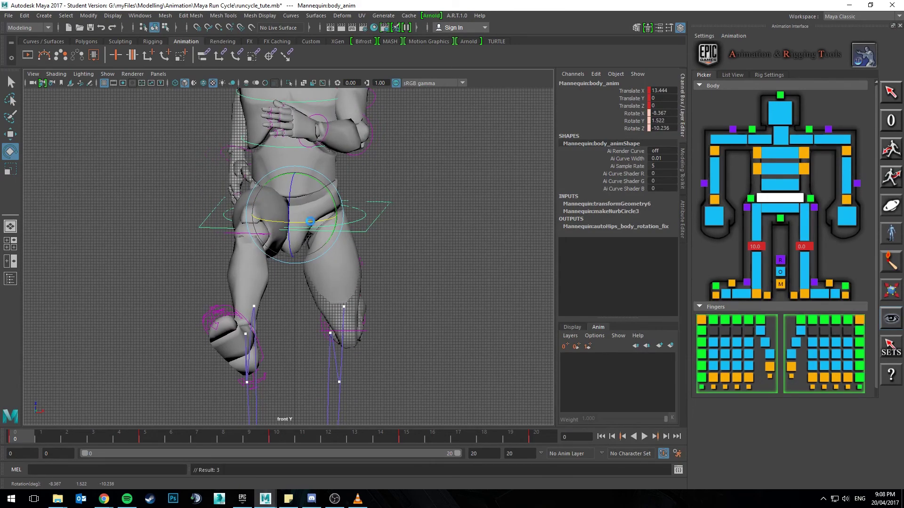
Adjust the body control's twist at frame 10, and key frame 20 with the same body rotation as frame 0
click(275, 439)
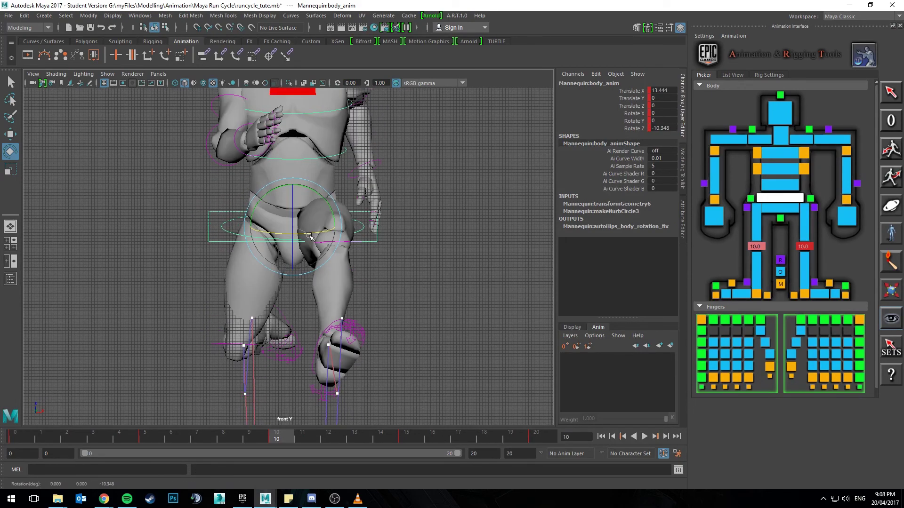
drag(313, 235, 314, 237)
click(548, 440)
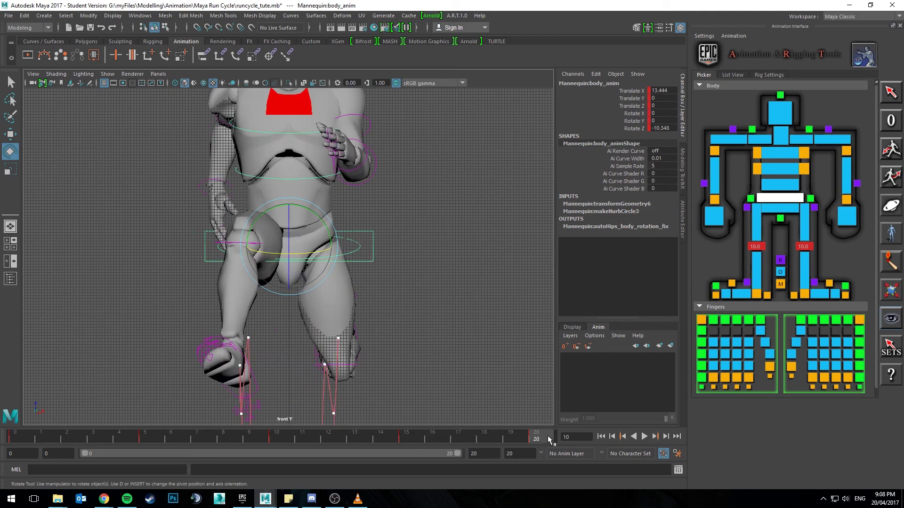
click(545, 440)
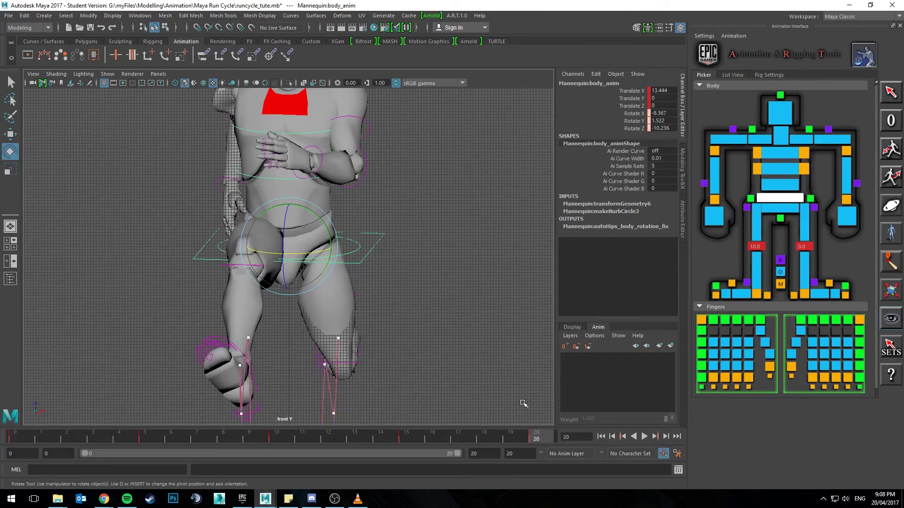
key(s)
alt+middle_drag(321, 249, 323, 306)
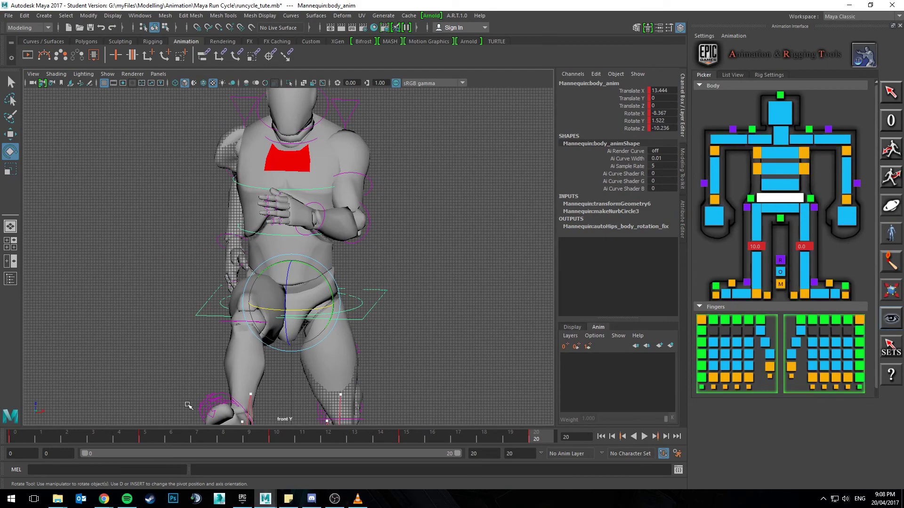
alt+middle_drag(188, 405, 194, 397)
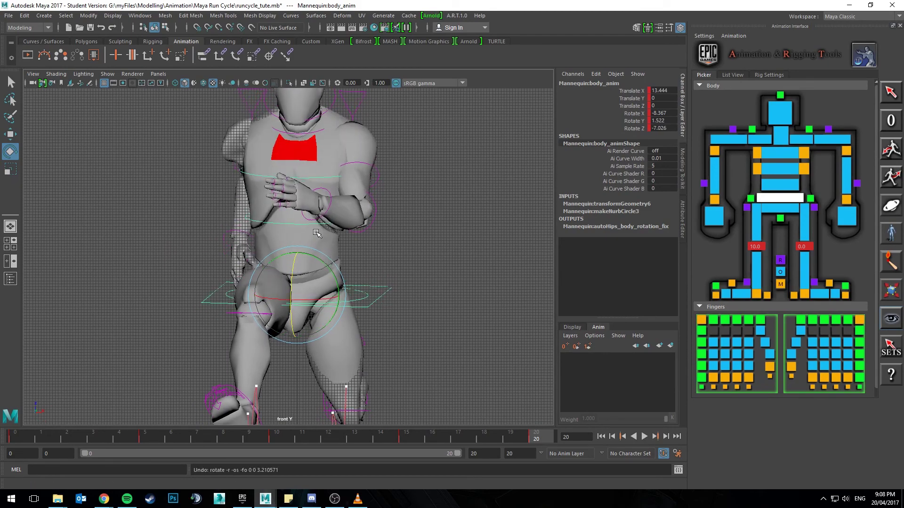
Select the mid-spine IK control and switch the viewport to the orthographic left1 view
click(300, 226)
scroll(301, 226, up, 1)
alt+middle_drag(286, 202, 308, 241)
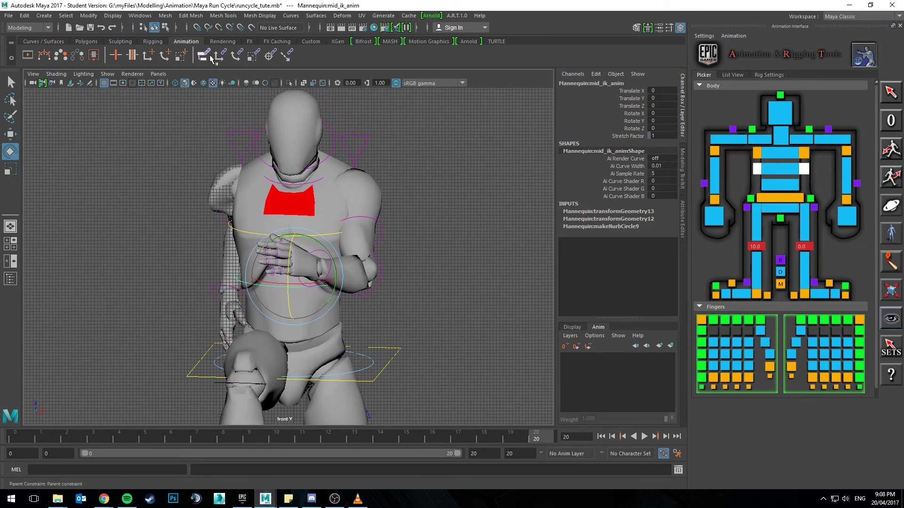
click(132, 74)
click(159, 74)
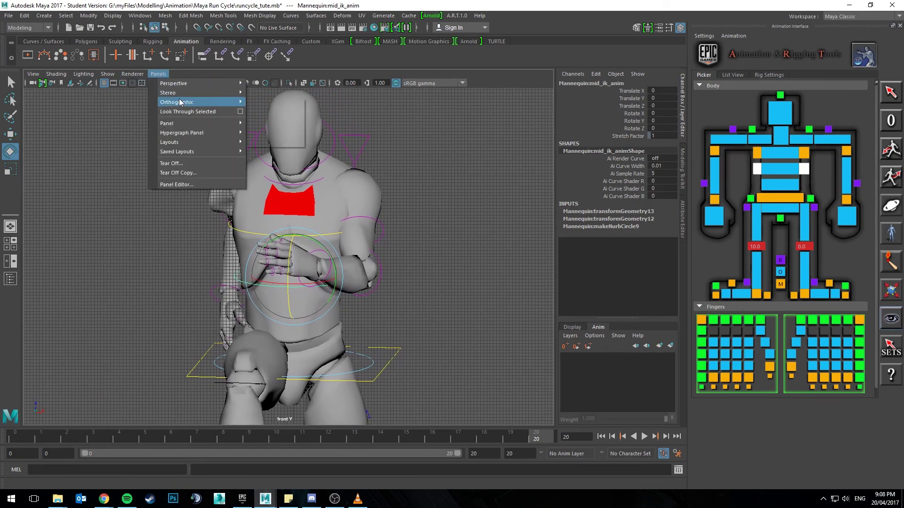
click(277, 102)
click(158, 74)
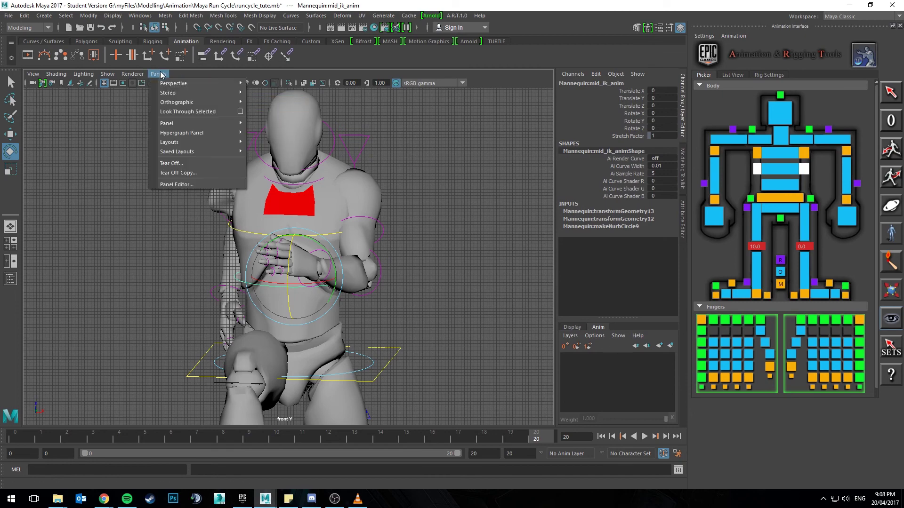
mouse_move(226, 84)
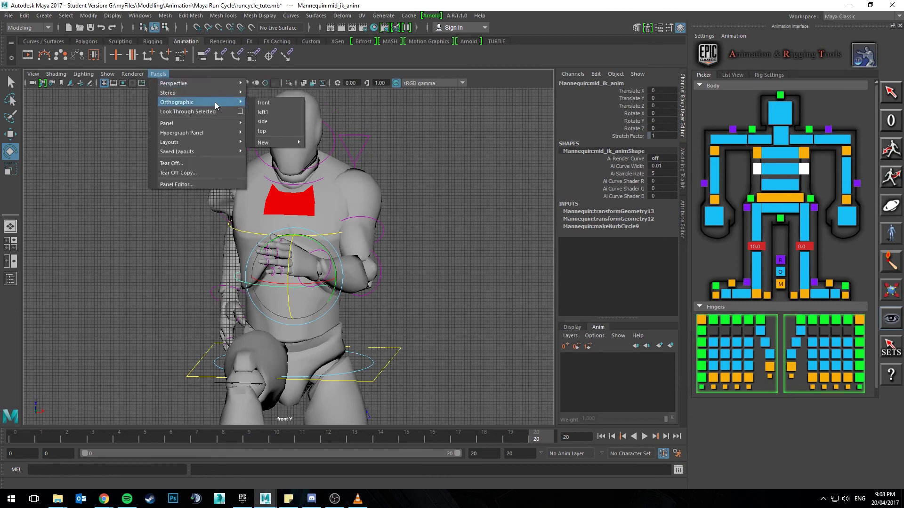
click(281, 123)
scroll(281, 233, down, 2)
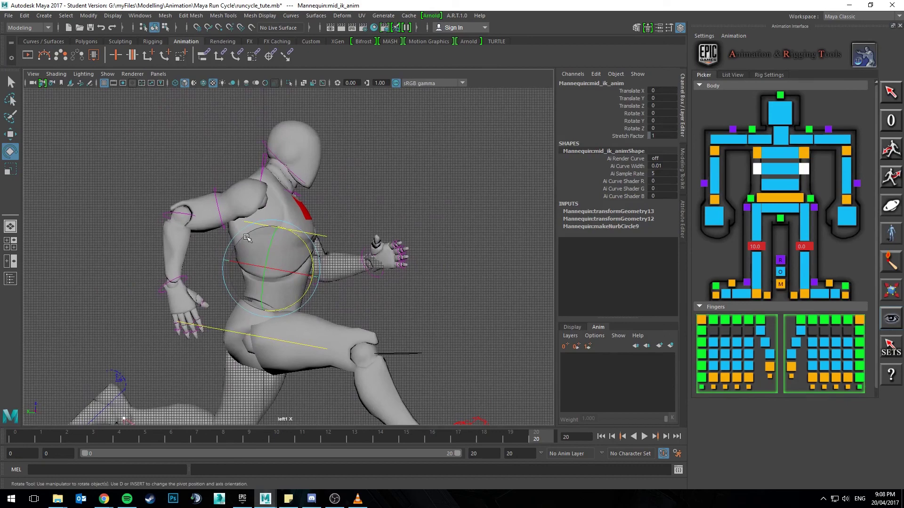
Examine the torso and spine pose at frame 20 from the side, up close and with the whole body framed
scroll(281, 233, up, 2)
alt+middle_drag(158, 206, 217, 208)
scroll(292, 173, up, 1)
alt+middle_drag(297, 170, 272, 187)
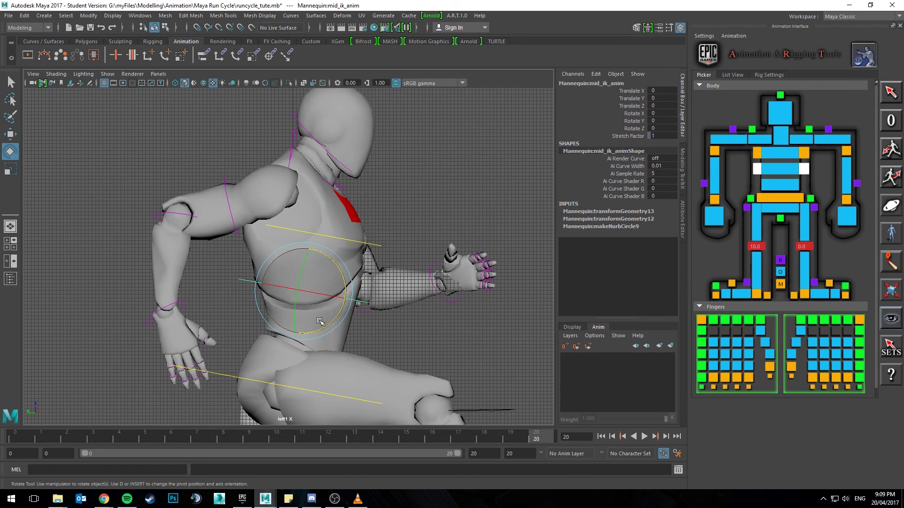
alt+middle_drag(343, 342, 338, 226)
alt+right_drag(338, 226, 283, 326)
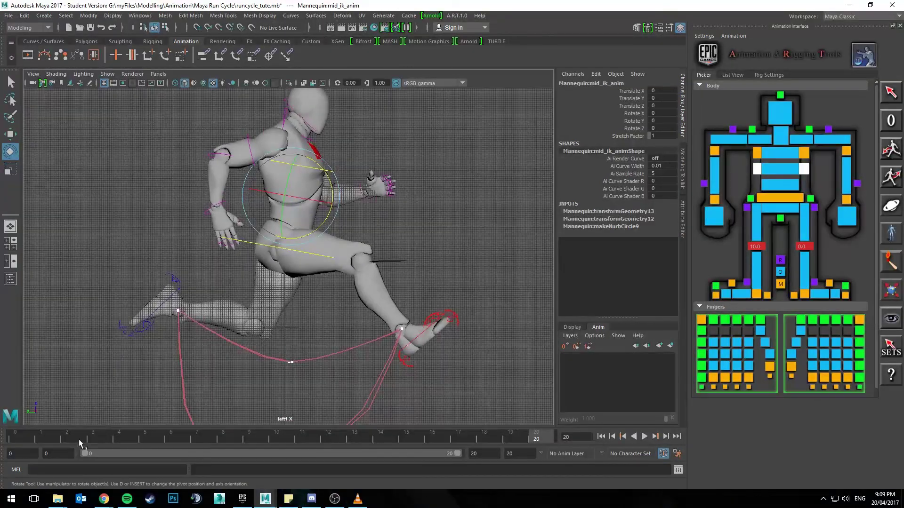
Scrub to frame 4, return to frame 0 and play the cycle in the side view to examine the torso motion
drag(78, 440, 122, 425)
alt+middle_drag(166, 392, 153, 345)
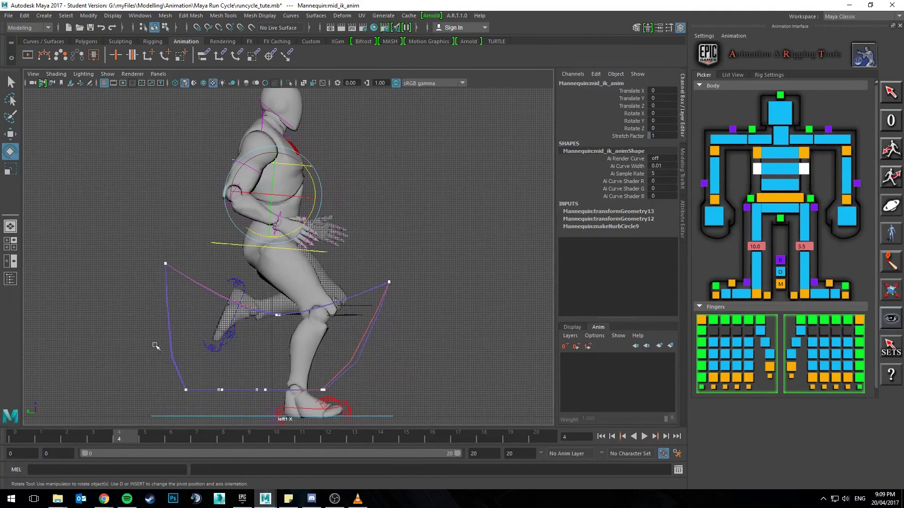
key(alt+shift+v)
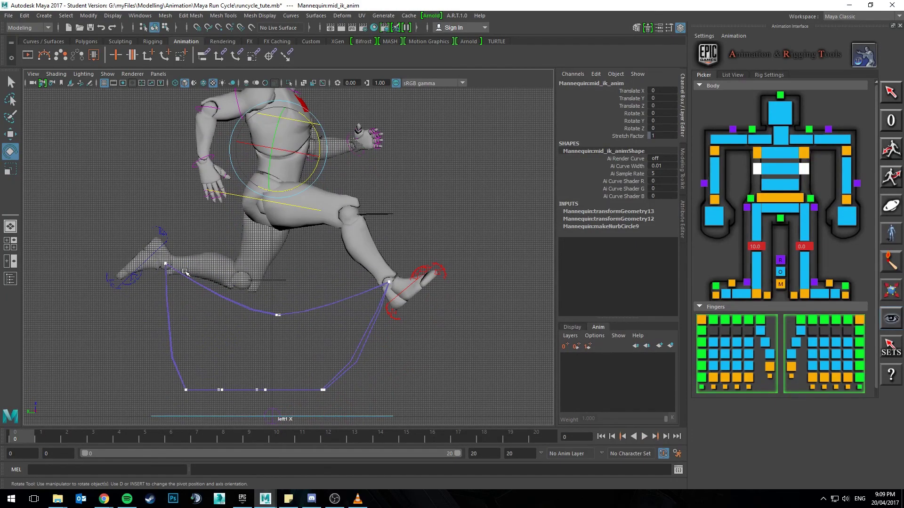
alt+drag(372, 255, 346, 239)
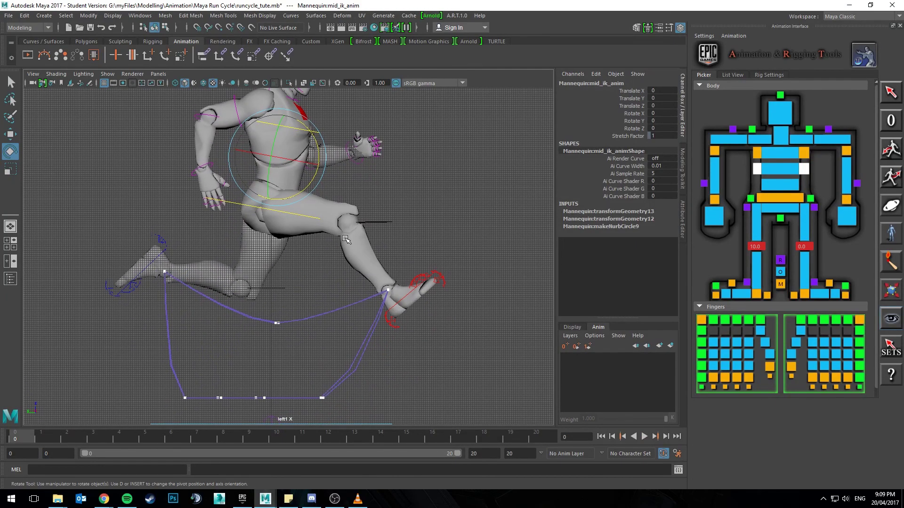
alt+middle_drag(269, 224, 269, 229)
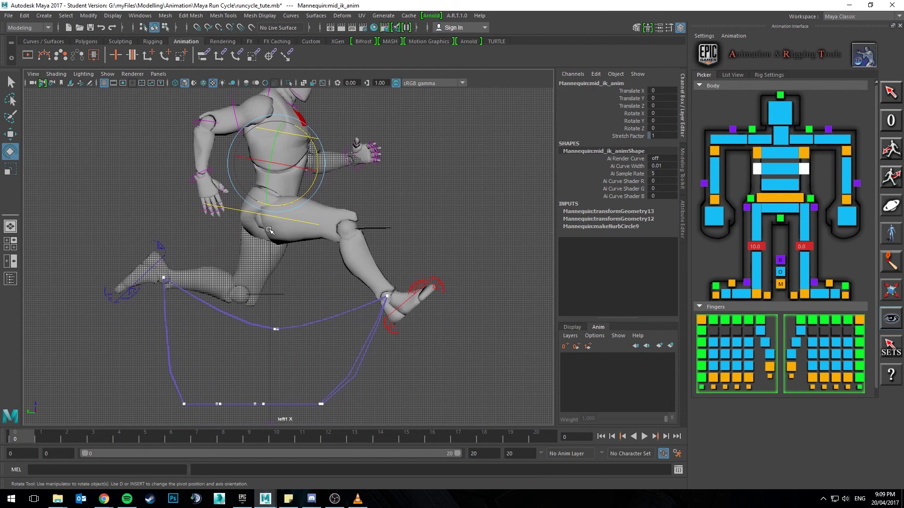
alt+middle_drag(250, 183, 253, 183)
alt+drag(251, 207, 256, 251)
alt+drag(319, 314, 317, 302)
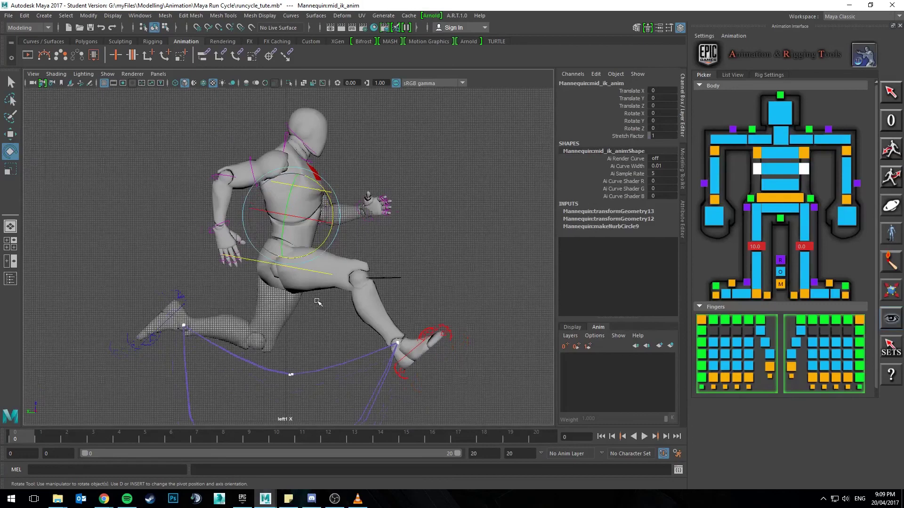
click(645, 437)
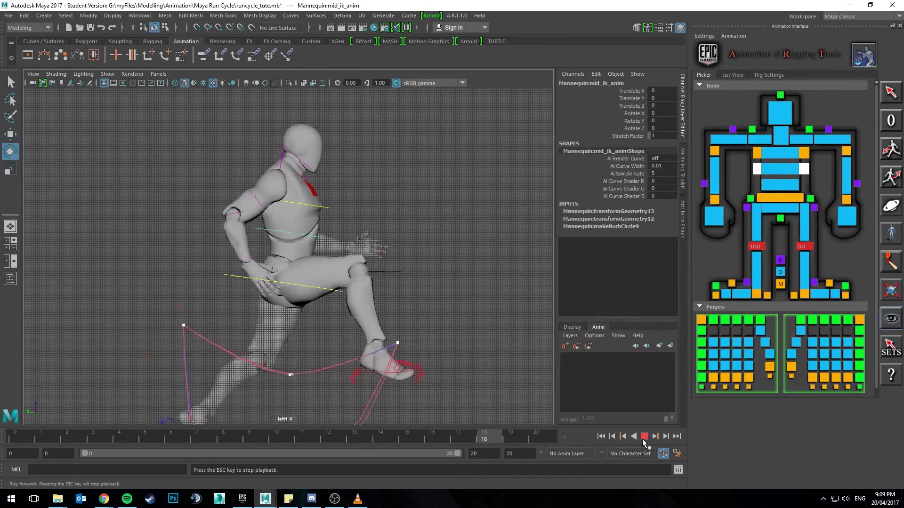